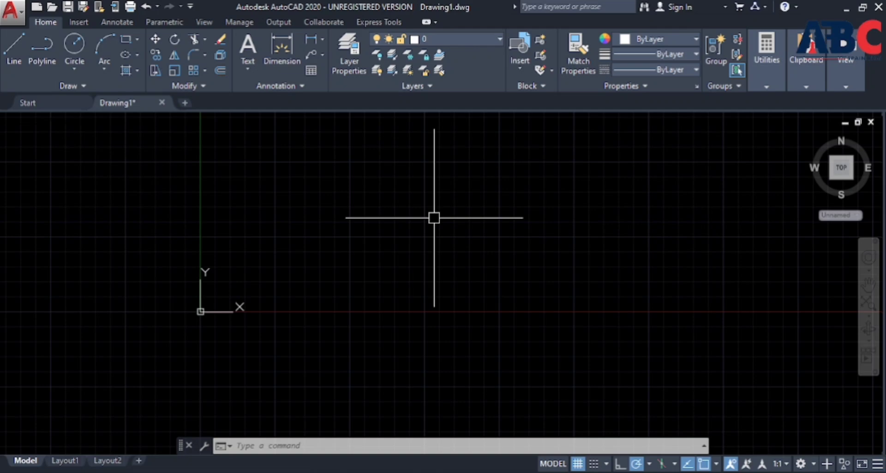
Draw a single horizontal line in the empty area above and to the right of the origin.
{"action": "type", "text": "l"}
{"action": "key", "text": "Return"}
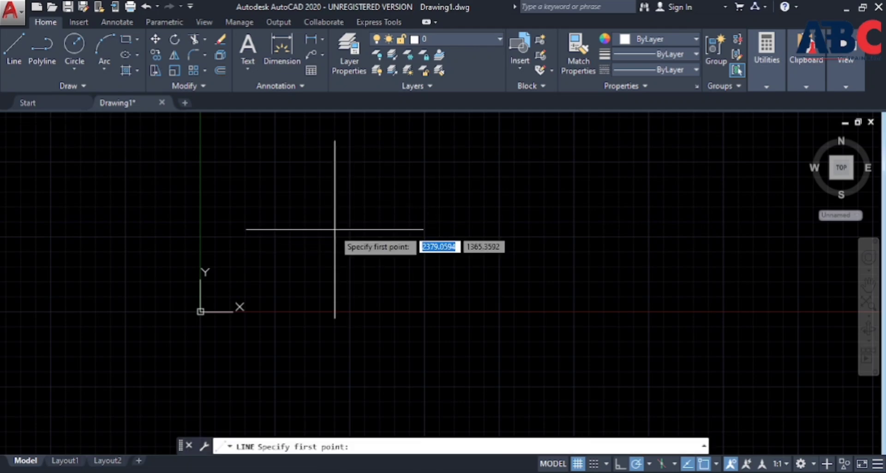
{"action": "left_click", "coordinate": [332, 229]}
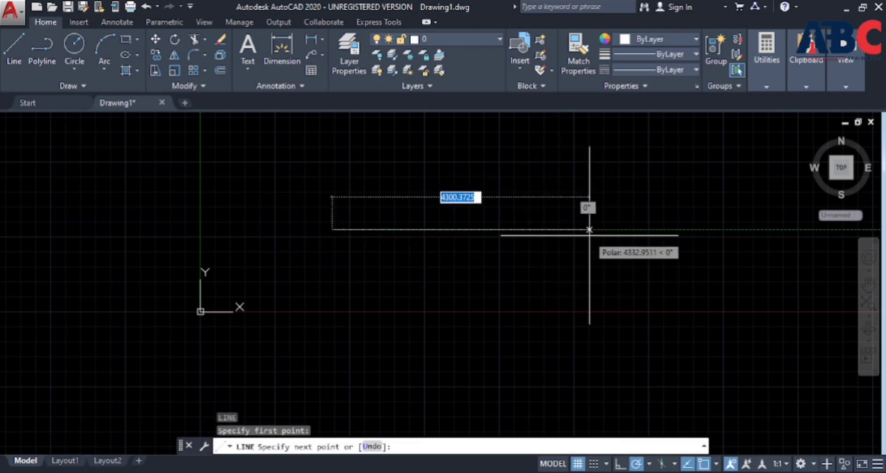
{"action": "left_click", "coordinate": [579, 230]}
{"action": "key", "text": "Escape"}
{"action": "key", "text": "Escape"}
{"action": "key", "text": "Escape"}
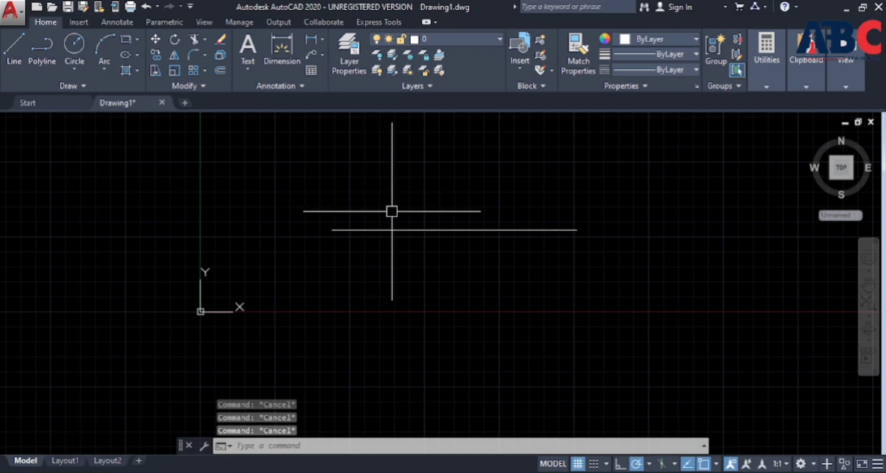
Erase the horizontal line just drawn.
{"action": "left_click", "coordinate": [472, 202]}
{"action": "left_click", "coordinate": [414, 263]}
{"action": "key", "text": "Delete"}
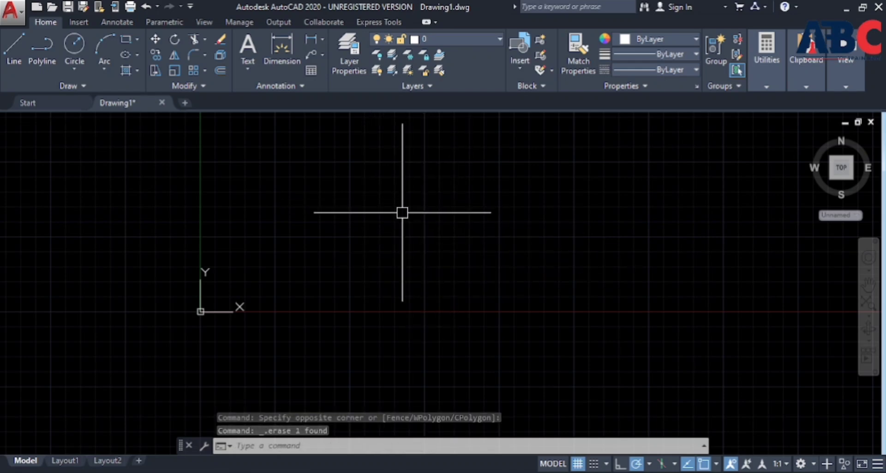
Set the drawing units' length type to Engineering with a precision of 0'-0".
{"action": "type", "text": "UN"}
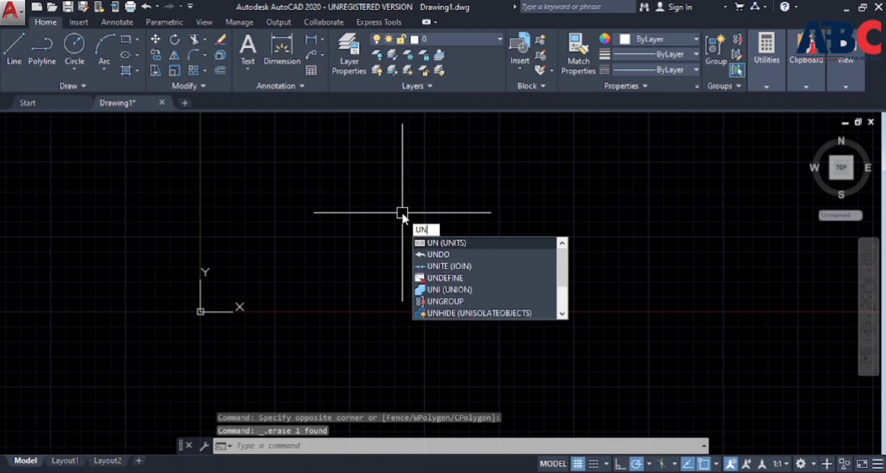
{"action": "left_click", "coordinate": [464, 241]}
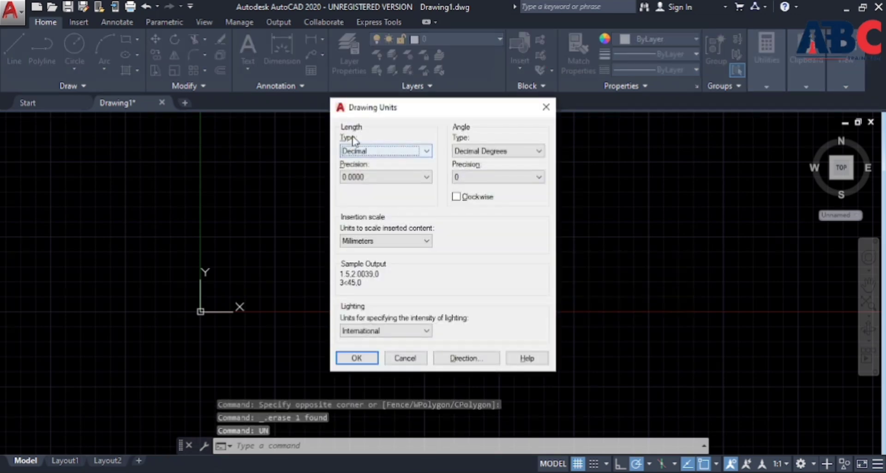
{"action": "left_click", "coordinate": [391, 152]}
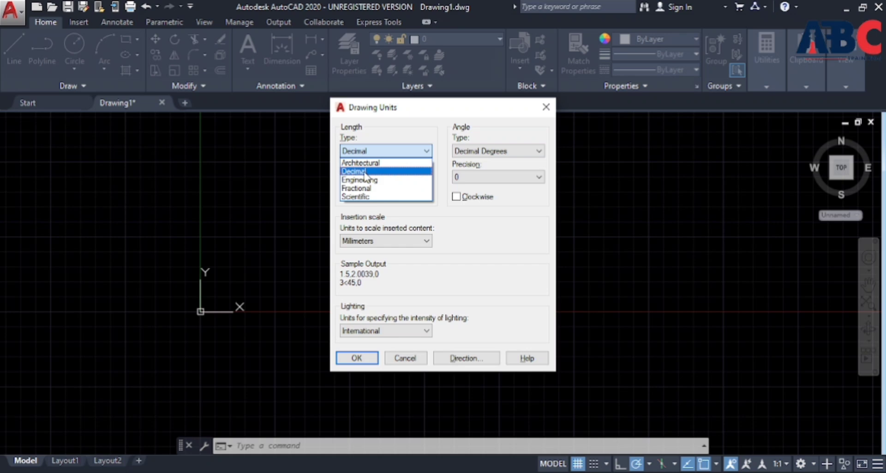
{"action": "left_click", "coordinate": [369, 180]}
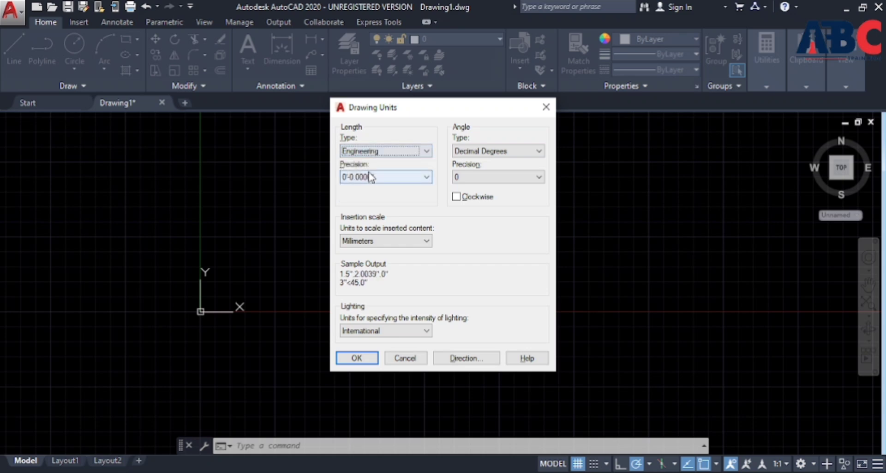
{"action": "left_click", "coordinate": [355, 177]}
{"action": "left_click", "coordinate": [361, 190]}
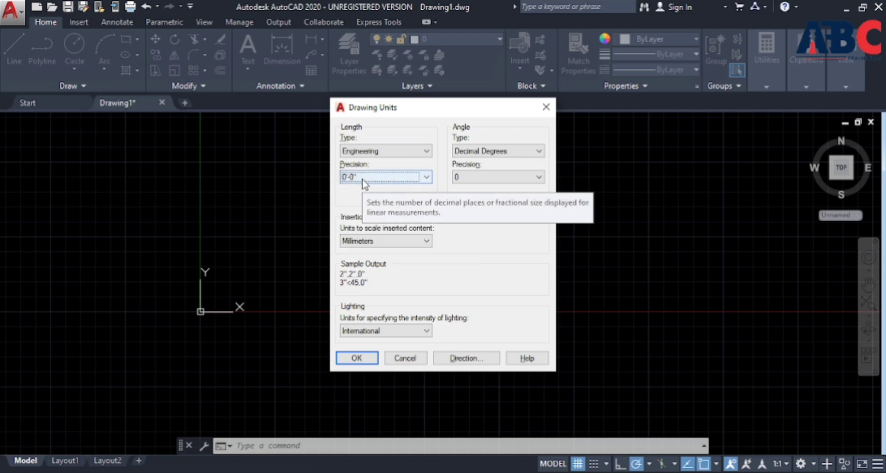
{"action": "left_click", "coordinate": [370, 178]}
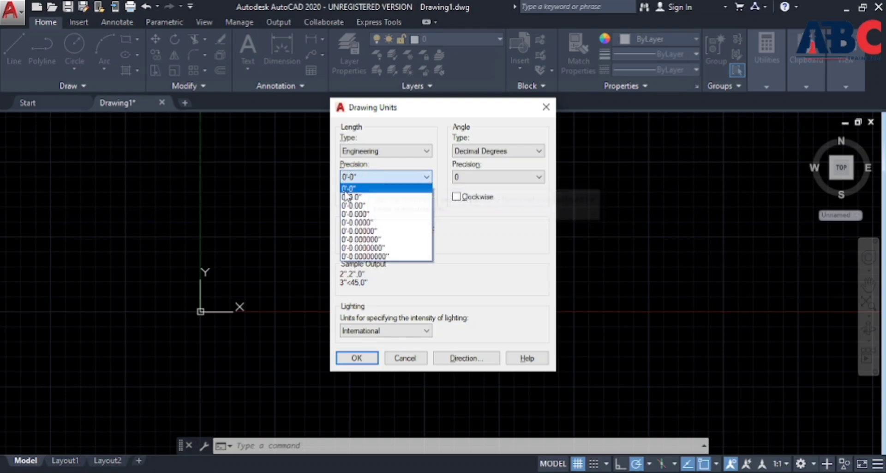
{"action": "left_click", "coordinate": [370, 188]}
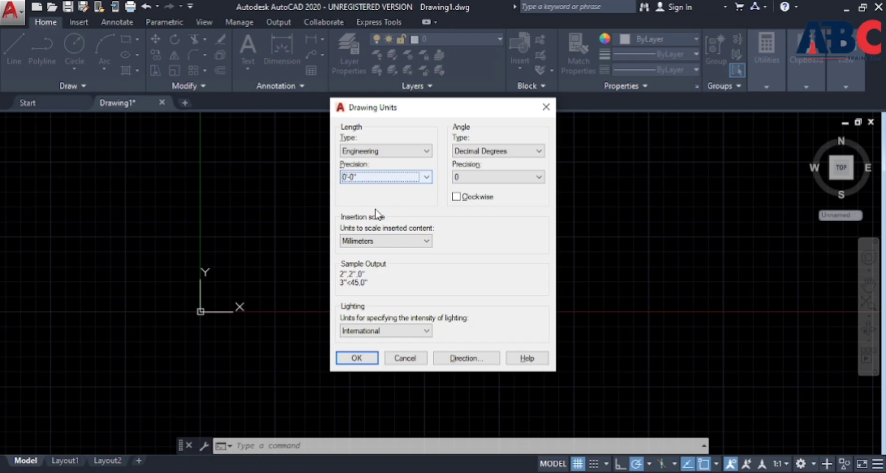
Set the insertion scale for inserted content to Inches and accept the drawing units.
{"action": "left_click", "coordinate": [400, 236]}
{"action": "left_click", "coordinate": [377, 261]}
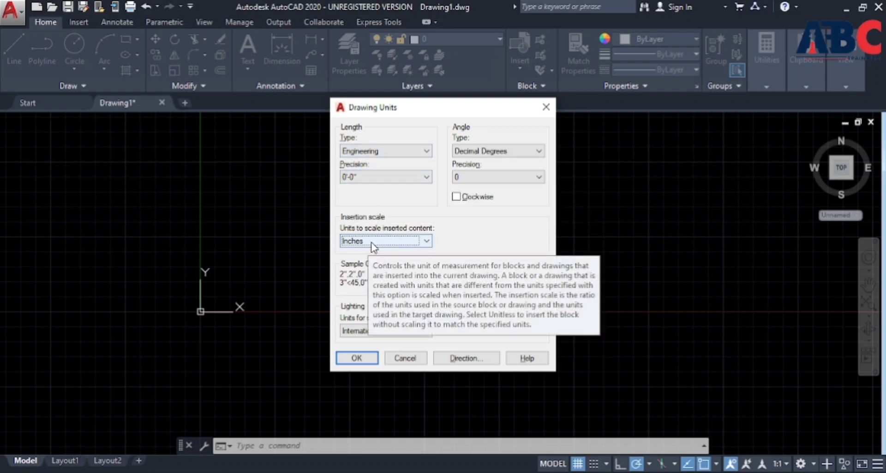
{"action": "left_click", "coordinate": [355, 358]}
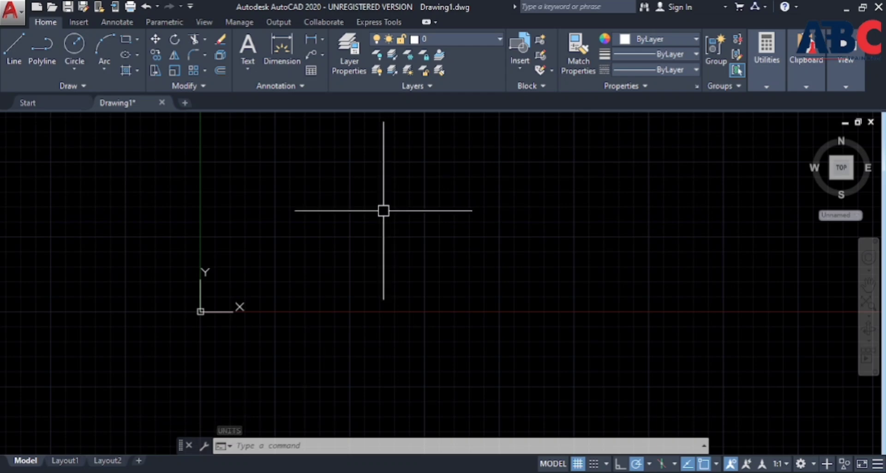
{"action": "type", "text": "e"}
{"action": "key", "text": "Escape"}
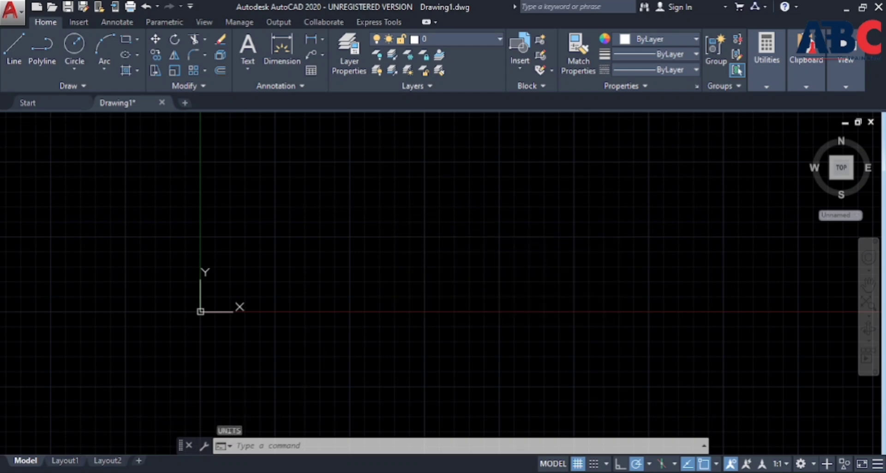
Modify the ISO-25 dimension style's primary units to the Engineering format with 0'-0" precision and close the style manager.
{"action": "type", "text": "d"}
{"action": "key", "text": "Return"}
{"action": "left_click", "coordinate": [584, 215]}
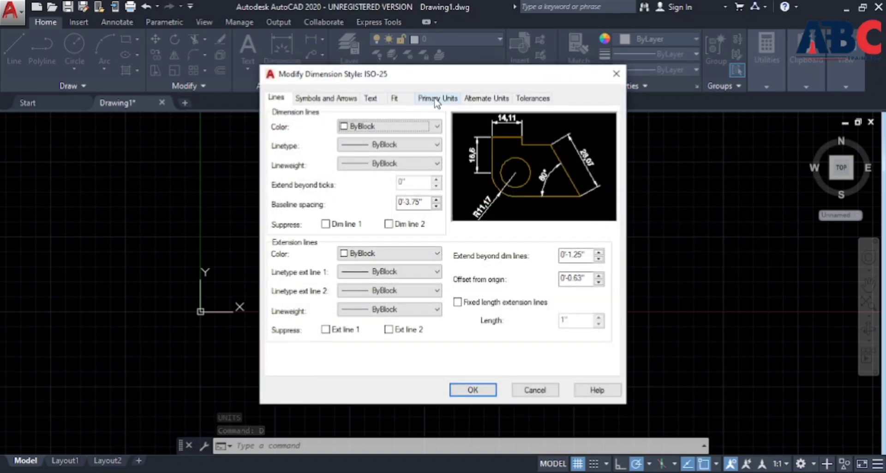
{"action": "left_click", "coordinate": [437, 99]}
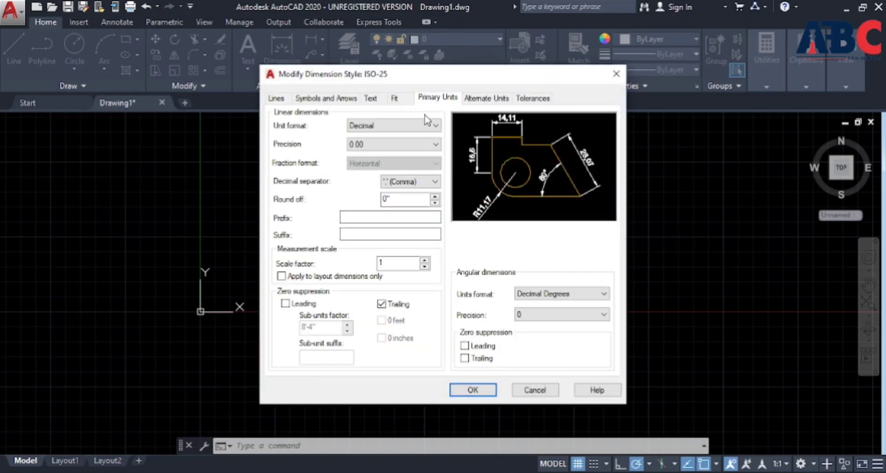
{"action": "left_click", "coordinate": [389, 125]}
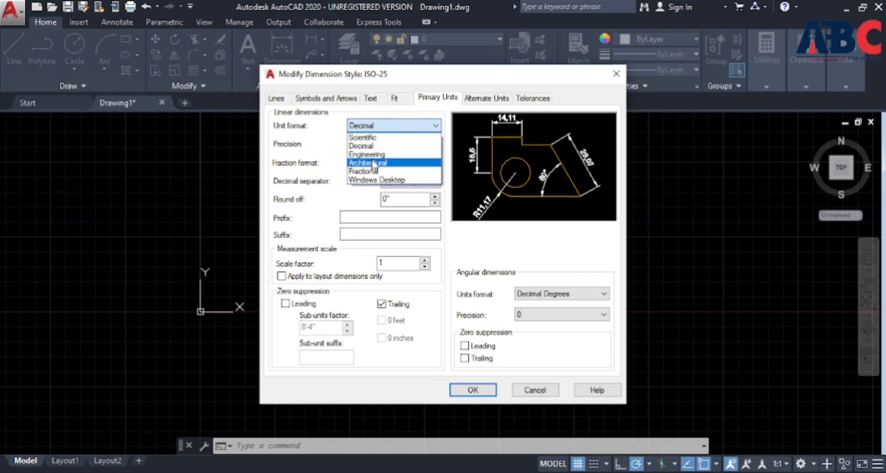
{"action": "left_click", "coordinate": [385, 155]}
{"action": "left_click", "coordinate": [388, 144]}
{"action": "left_click", "coordinate": [372, 154]}
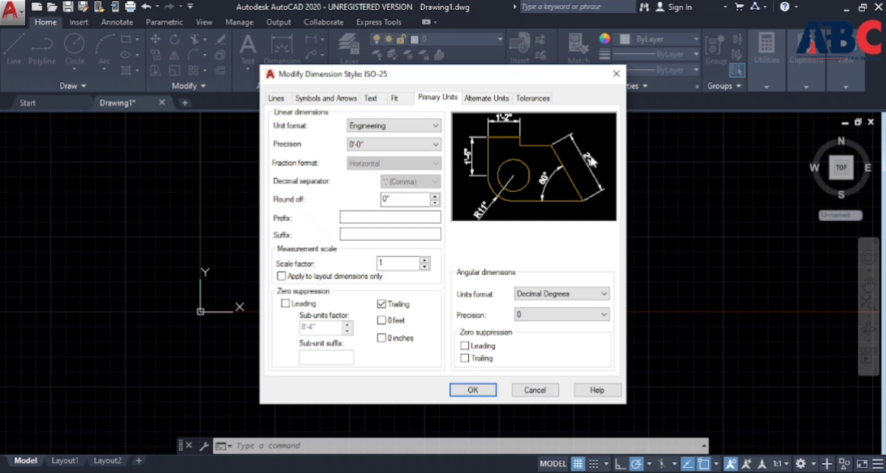
{"action": "left_click", "coordinate": [480, 388]}
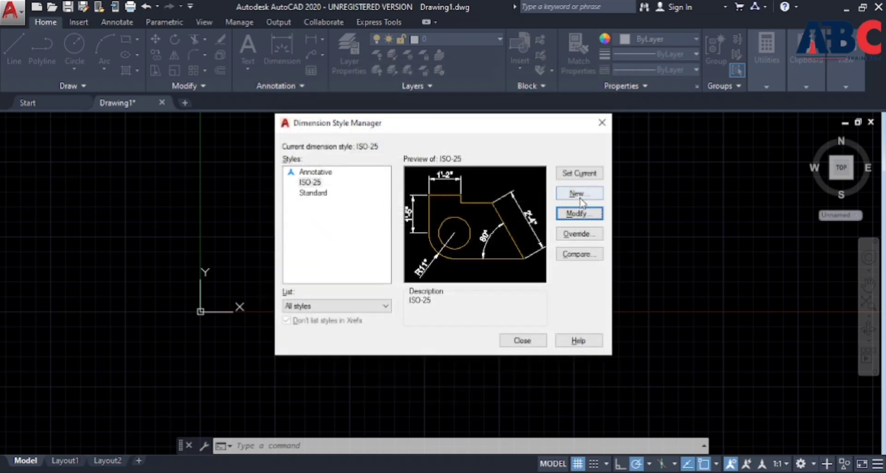
{"action": "left_click", "coordinate": [601, 128]}
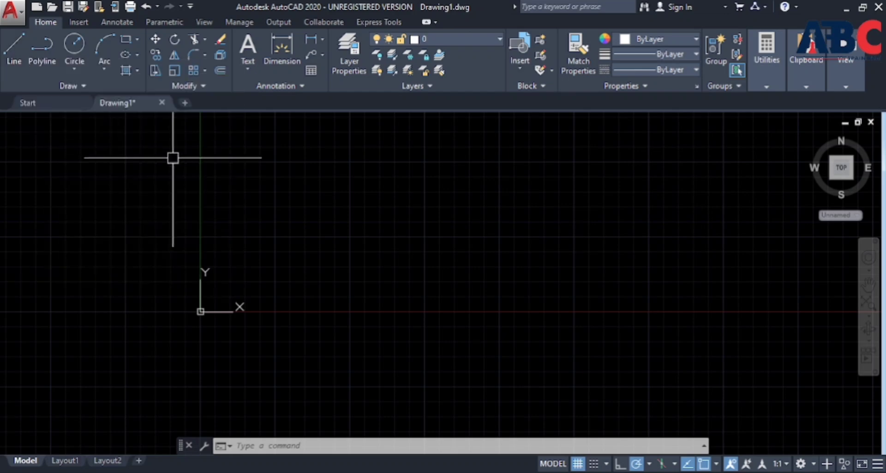
Draw a horizontal line about 330' long above and to the right of the origin.
{"action": "type", "text": "l"}
{"action": "key", "text": "Return"}
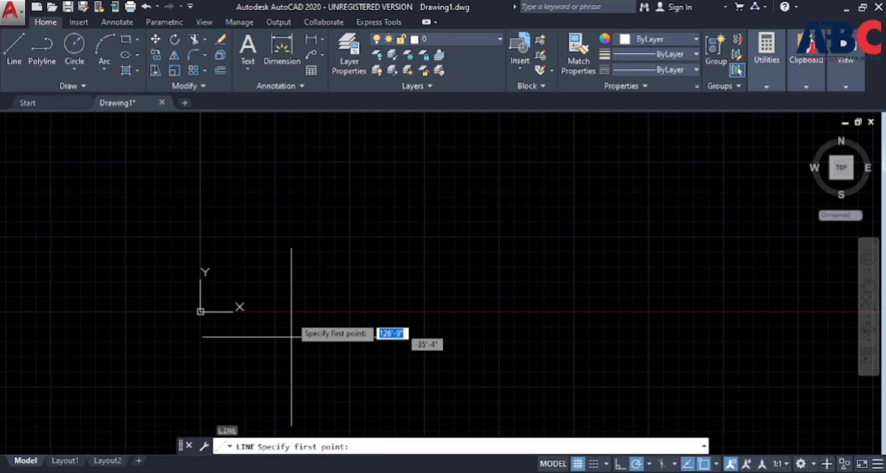
{"action": "left_click", "coordinate": [282, 217]}
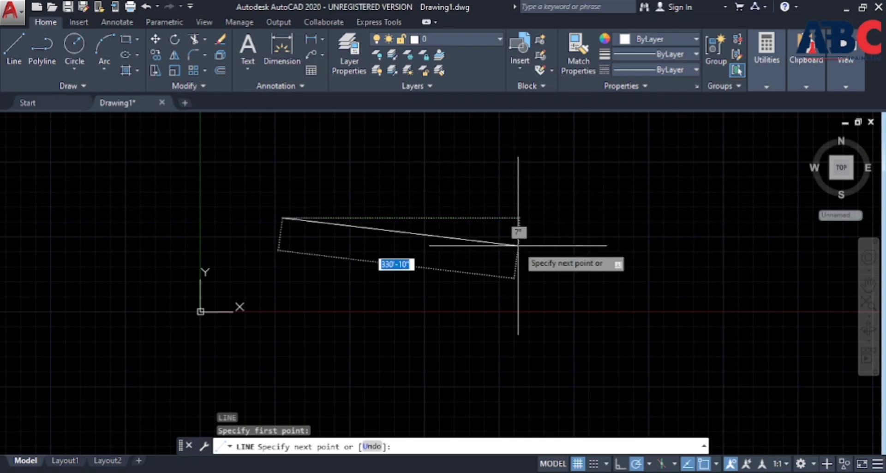
{"action": "left_click", "coordinate": [516, 218]}
{"action": "key", "text": "Escape"}
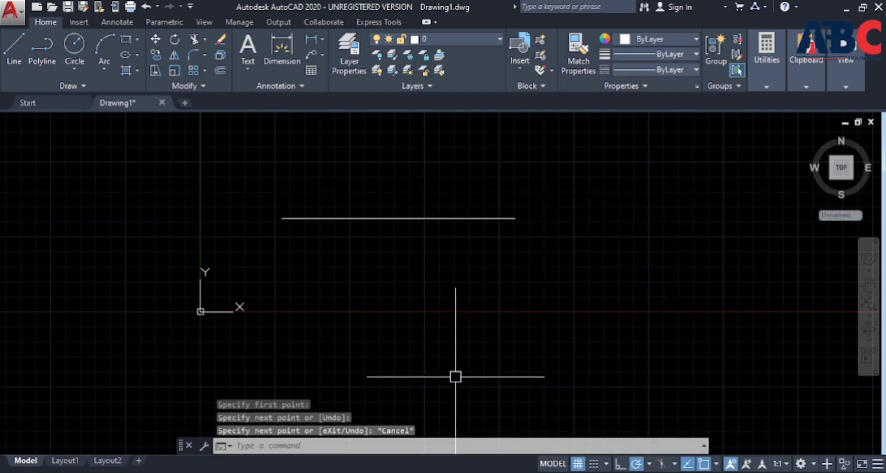
{"action": "left_click", "coordinate": [323, 217]}
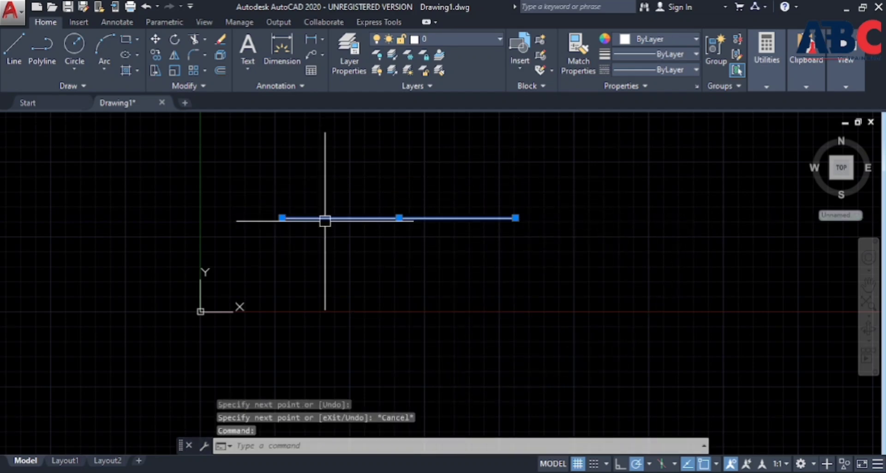
{"action": "key", "text": "Escape"}
Draw a 150' horizontal line above the existing line, with Ortho mode turned on.
{"action": "left_click", "coordinate": [17, 45]}
{"action": "scroll", "coordinate": [213, 257], "scroll_direction": "down", "scroll_amount": 6}
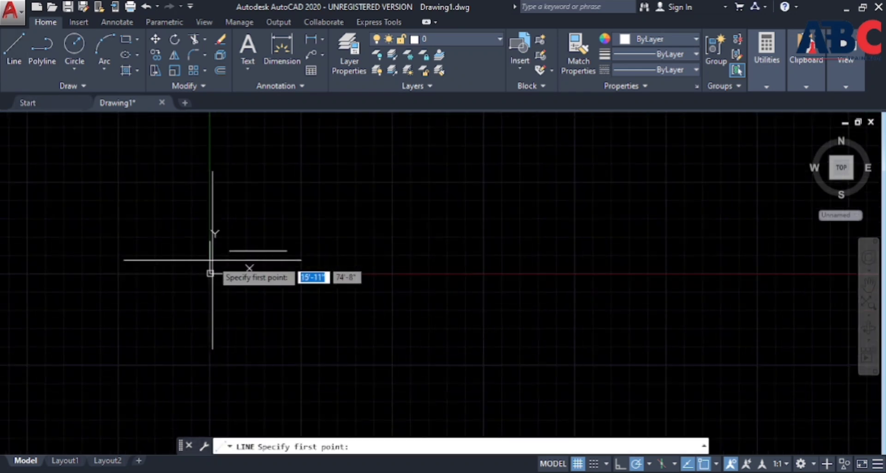
{"action": "scroll", "coordinate": [239, 226], "scroll_direction": "up", "scroll_amount": 6}
{"action": "left_click", "coordinate": [239, 226]}
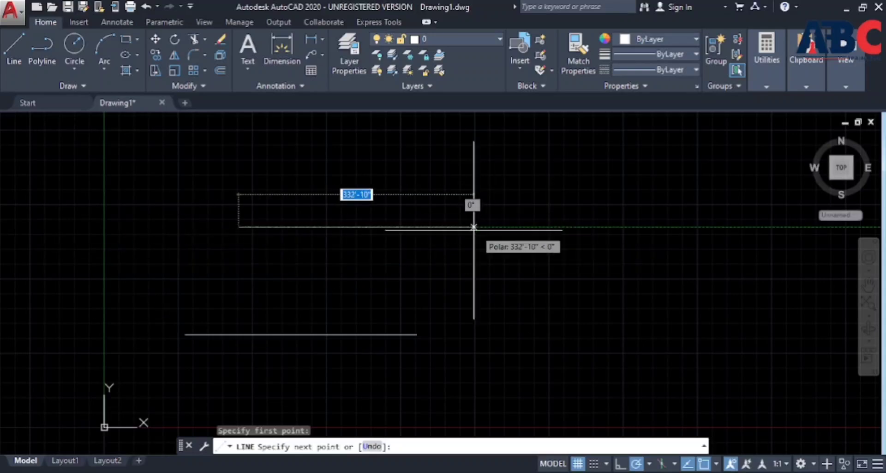
{"action": "left_click", "coordinate": [619, 464]}
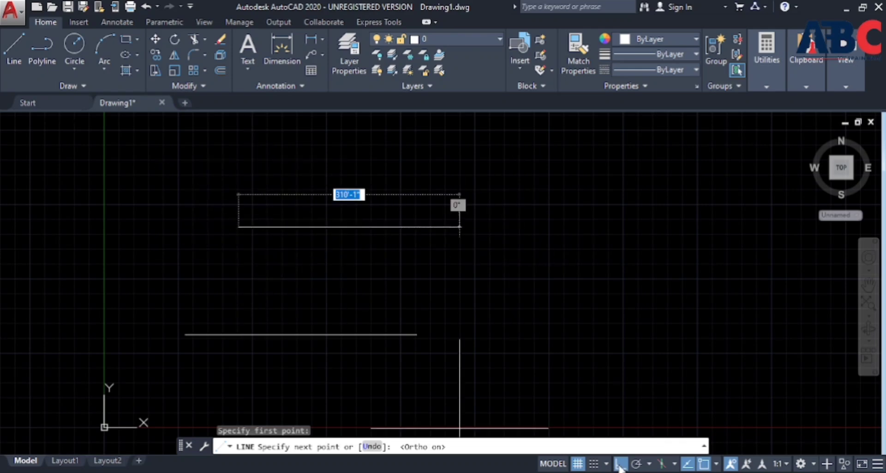
{"action": "scroll", "coordinate": [249, 223], "scroll_direction": "up", "scroll_amount": 3}
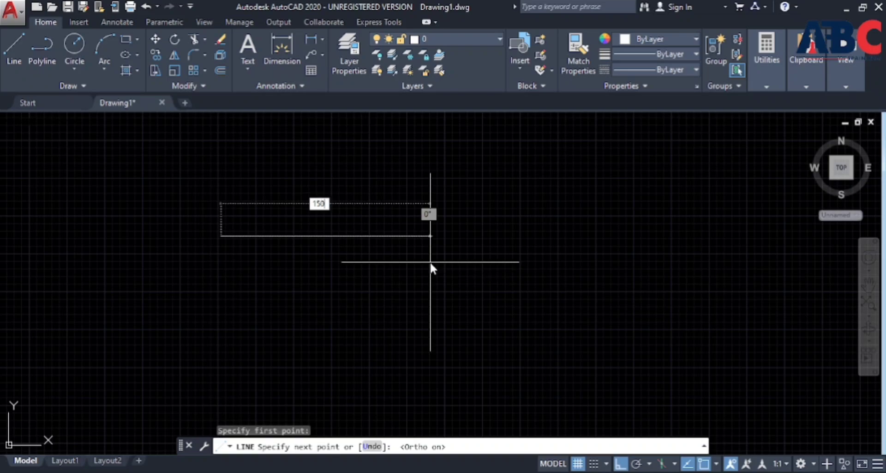
{"action": "key", "text": "Return"}
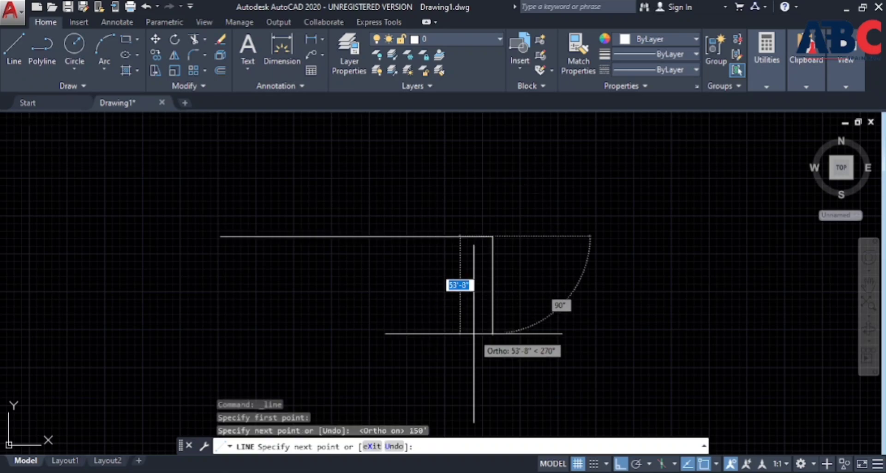
{"action": "key", "text": "Escape"}
{"action": "scroll", "coordinate": [445, 232], "scroll_direction": "down", "scroll_amount": 3}
{"action": "scroll", "coordinate": [429, 237], "scroll_direction": "up", "scroll_amount": 5}
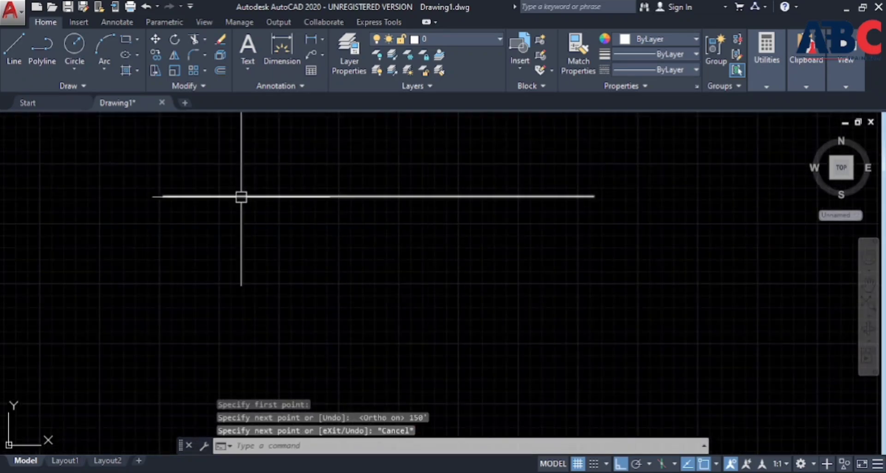
Draw a 100' horizontal line in the empty area to the right of the two existing lines.
{"action": "scroll", "coordinate": [241, 197], "scroll_direction": "down", "scroll_amount": 3}
{"action": "left_click", "coordinate": [16, 49]}
{"action": "scroll", "coordinate": [491, 247], "scroll_direction": "up", "scroll_amount": 4}
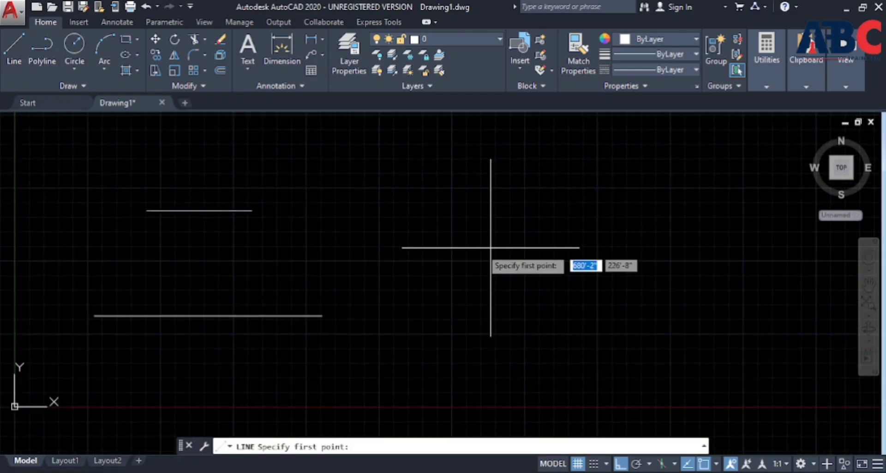
{"action": "left_click", "coordinate": [327, 240]}
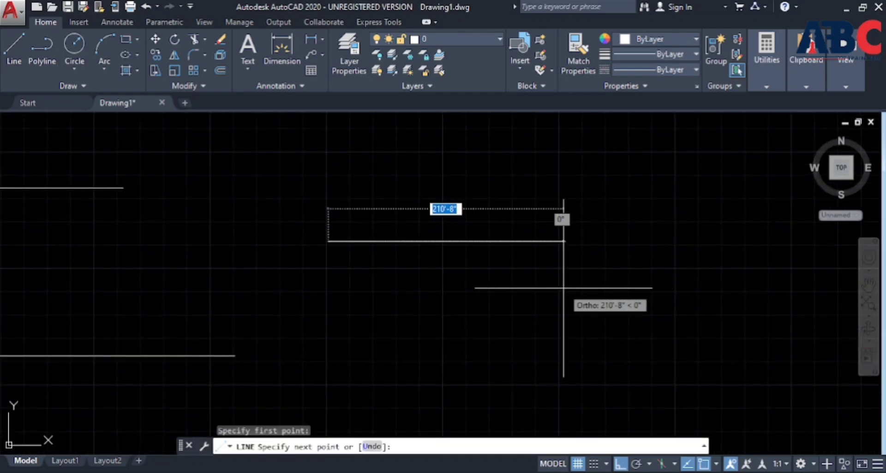
{"action": "type", "text": "100'"}
{"action": "key", "text": "Return"}
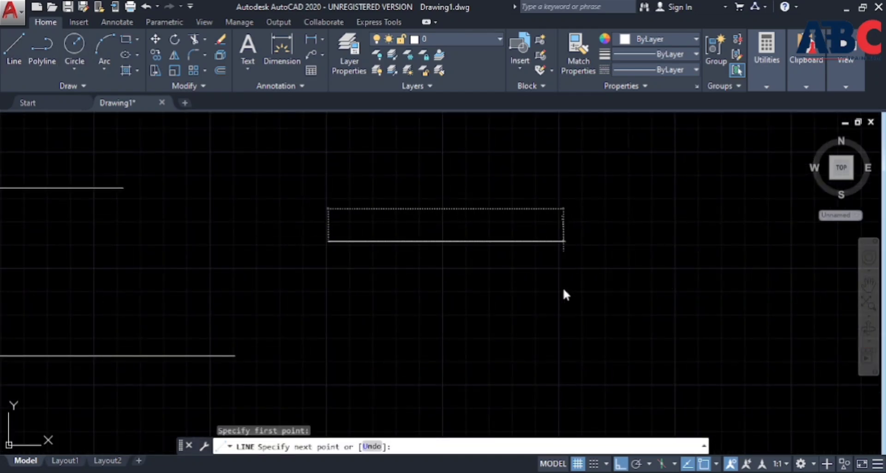
{"action": "key", "text": "Escape"}
{"action": "key", "text": "Escape"}
{"action": "key", "text": "Escape"}
{"action": "key", "text": "Escape"}
{"action": "scroll", "coordinate": [369, 240], "scroll_direction": "up", "scroll_amount": 5}
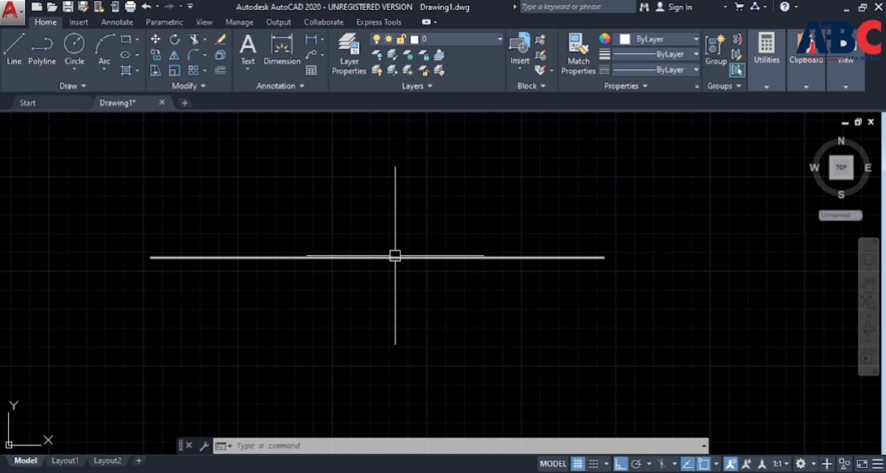
{"action": "mouse_move", "coordinate": [395, 254]}
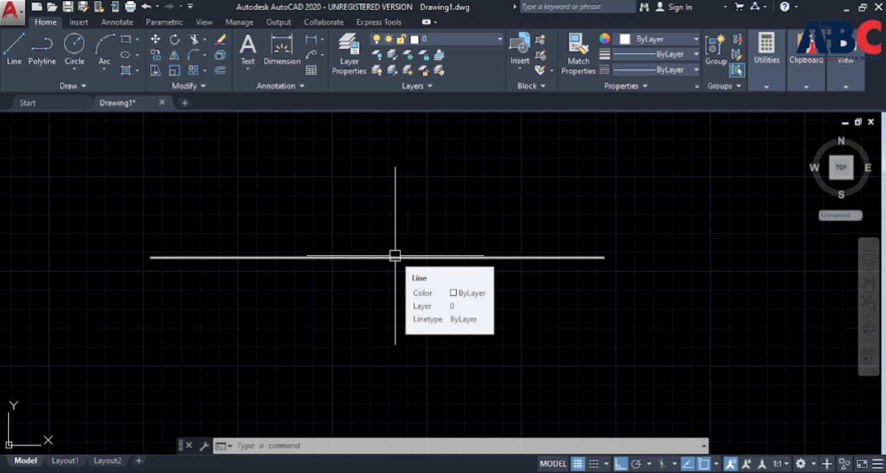
Draw a stepped polyline of three perpendicular segments above the 100' line, starting with a horizontal segment about 235' long.
{"action": "scroll", "coordinate": [428, 245], "scroll_direction": "down", "scroll_amount": 10}
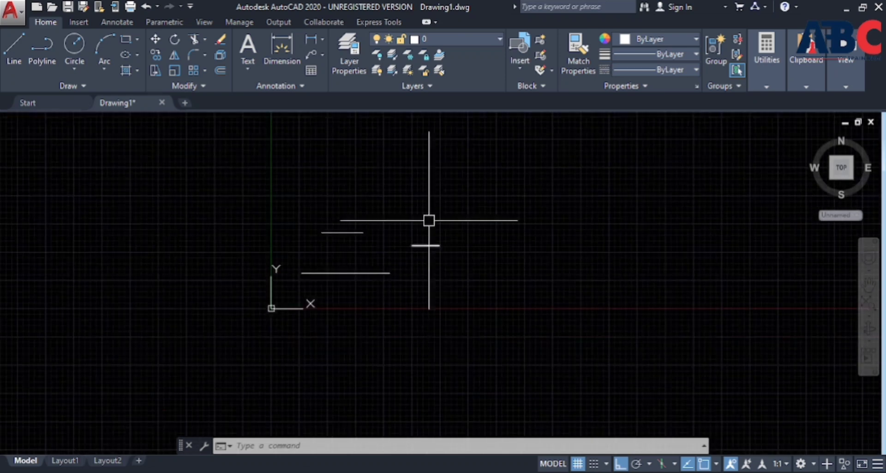
{"action": "scroll", "coordinate": [430, 220], "scroll_direction": "up", "scroll_amount": 5}
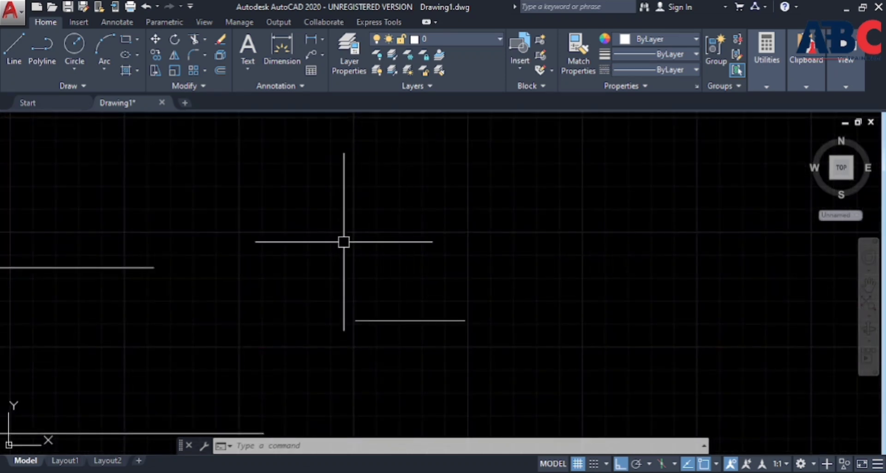
{"action": "left_click", "coordinate": [42, 58]}
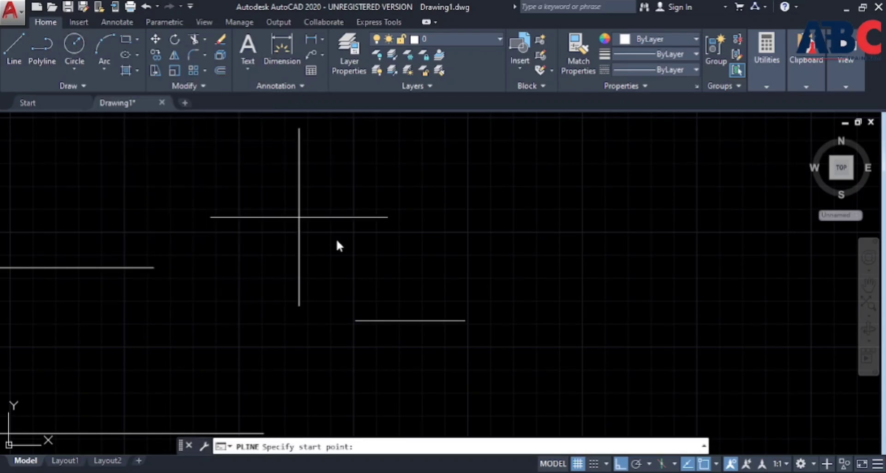
{"action": "left_click", "coordinate": [311, 219]}
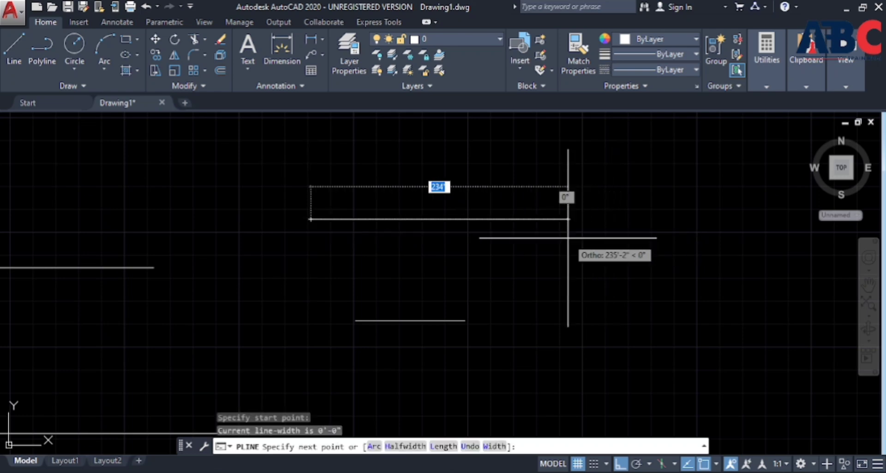
{"action": "left_click", "coordinate": [570, 219]}
{"action": "scroll", "coordinate": [548, 204], "scroll_direction": "down", "scroll_amount": 4}
{"action": "left_click", "coordinate": [544, 178]}
{"action": "left_click", "coordinate": [653, 200]}
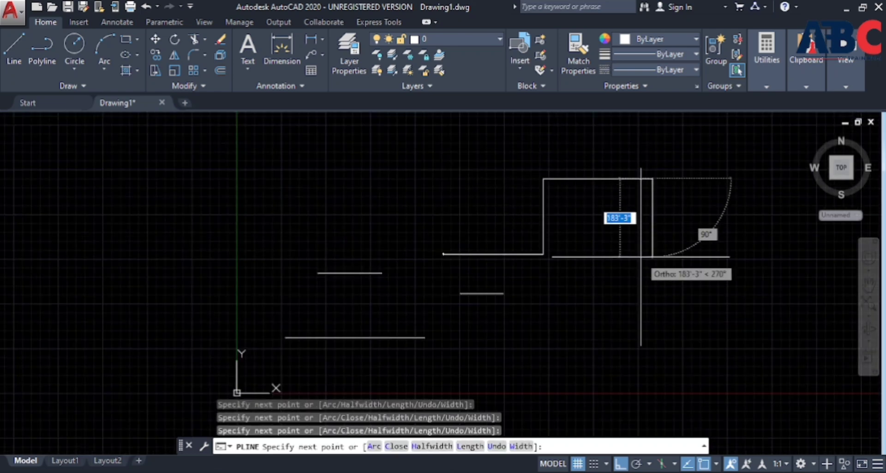
{"action": "key", "text": "Return"}
Select the stepped polyline at different segments to examine whether it behaves as one object, clearing the selection each time.
{"action": "left_click", "coordinate": [541, 249]}
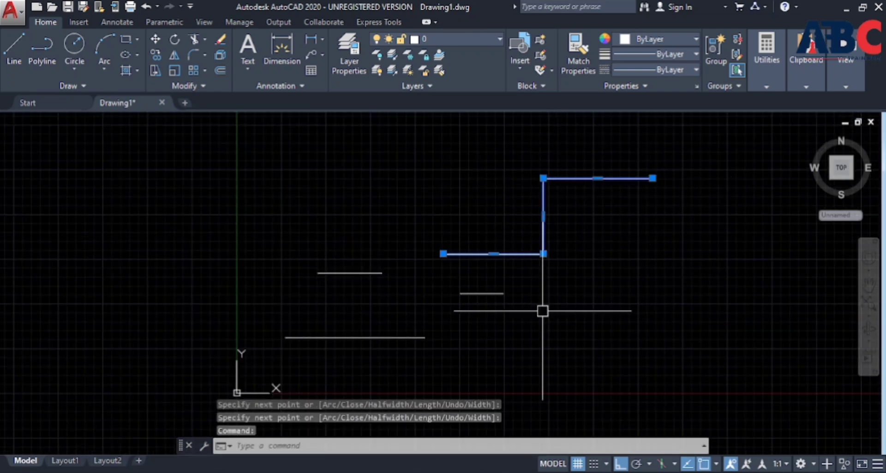
{"action": "key", "text": "Escape"}
{"action": "key", "text": "Escape"}
{"action": "key", "text": "Escape"}
{"action": "scroll", "coordinate": [459, 272], "scroll_direction": "down", "scroll_amount": 2}
{"action": "scroll", "coordinate": [499, 262], "scroll_direction": "up", "scroll_amount": 4}
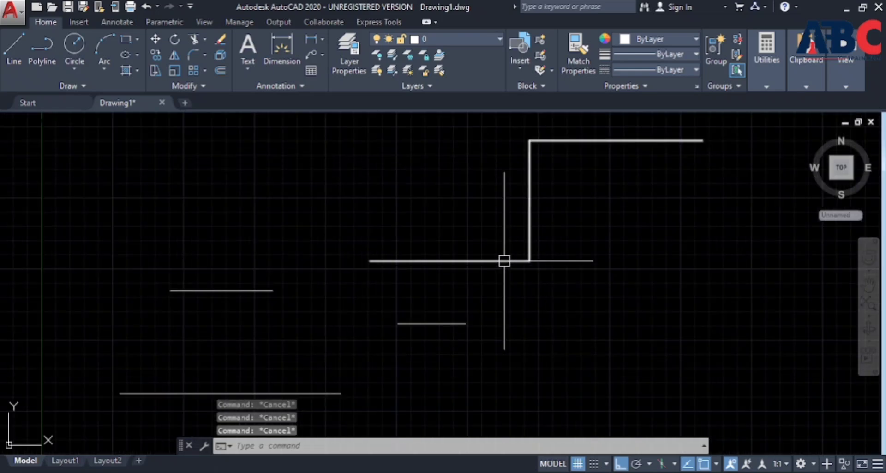
{"action": "left_click", "coordinate": [505, 259]}
{"action": "key", "text": "Escape"}
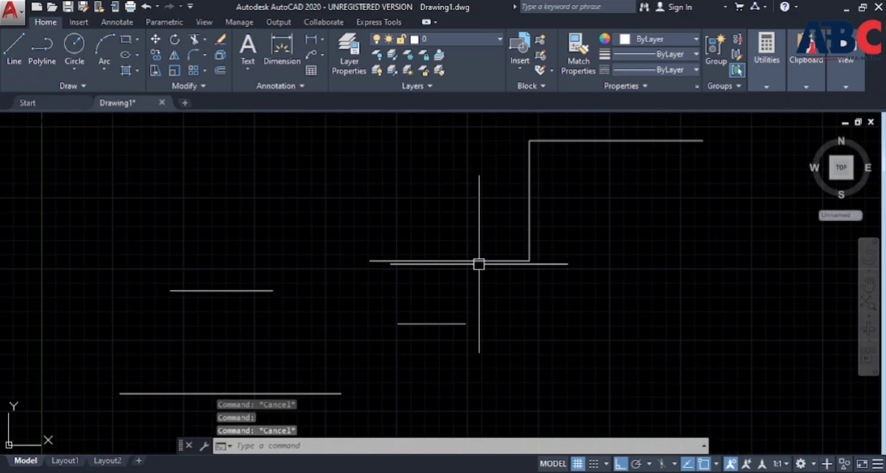
{"action": "left_click", "coordinate": [531, 242]}
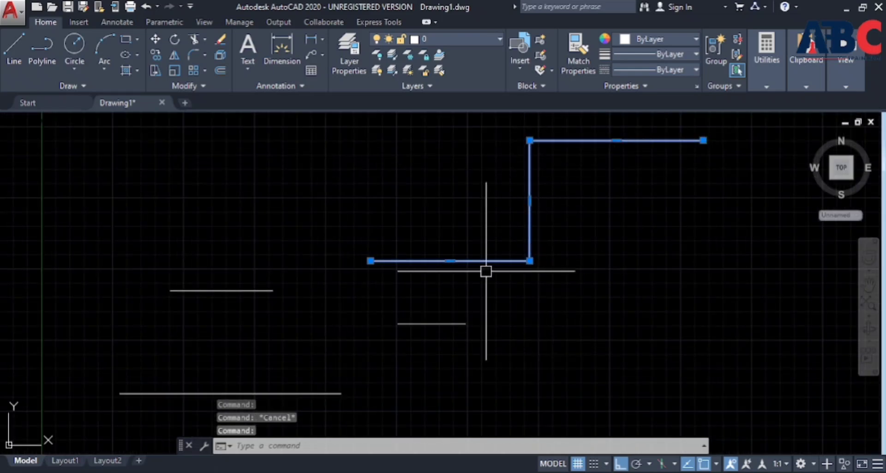
{"action": "key", "text": "Escape"}
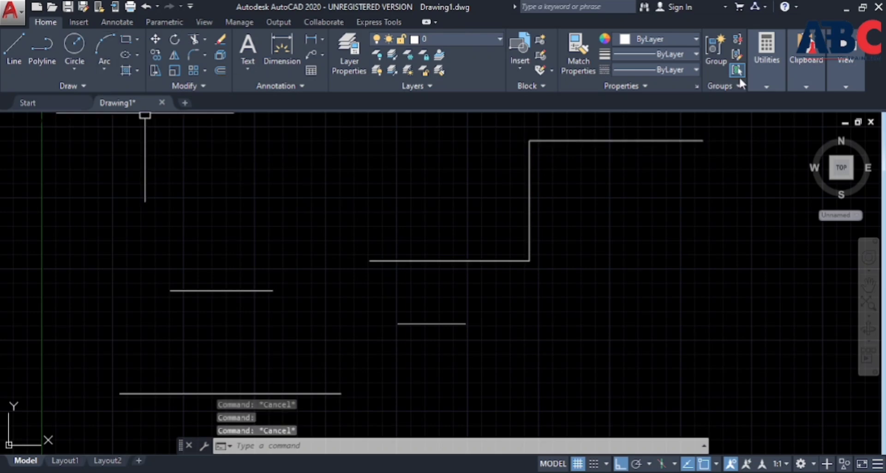
Draw a similar stepped shape of three perpendicular segments with the Line command, to the right of the polyline.
{"action": "left_click", "coordinate": [14, 48]}
{"action": "scroll", "coordinate": [57, 233], "scroll_direction": "down", "scroll_amount": 2}
{"action": "left_click", "coordinate": [506, 273]}
{"action": "left_click", "coordinate": [506, 203]}
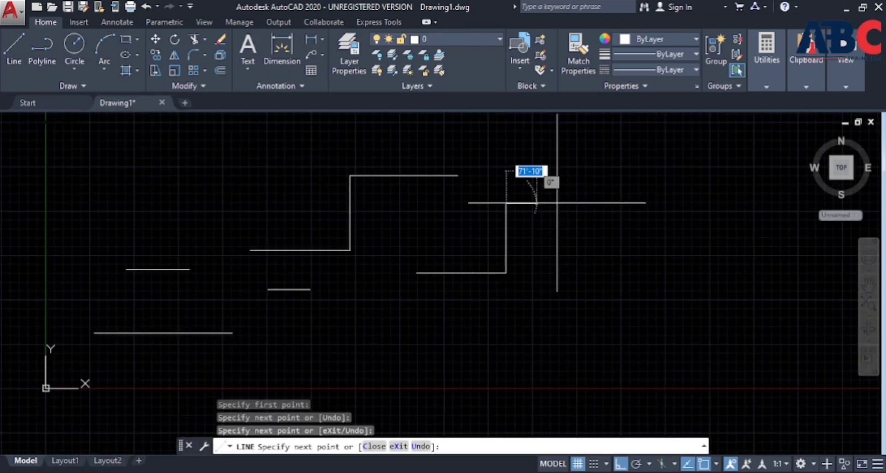
{"action": "left_click", "coordinate": [594, 203]}
{"action": "key", "text": "Escape"}
Select the segments of the stepped line shape individually and compare their selection with that of the polyline, then clear the selection.
{"action": "left_click", "coordinate": [546, 202]}
{"action": "key", "text": "Escape"}
{"action": "left_click", "coordinate": [503, 235]}
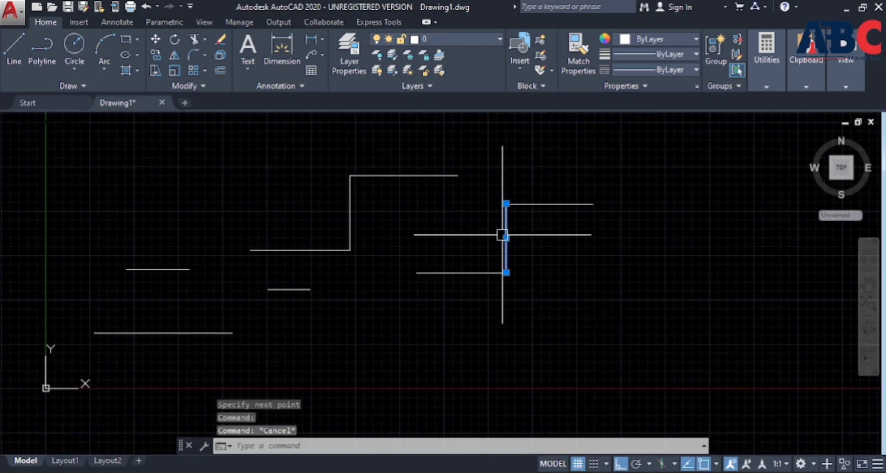
{"action": "key", "text": "Escape"}
{"action": "left_click", "coordinate": [473, 273]}
{"action": "key", "text": "Escape"}
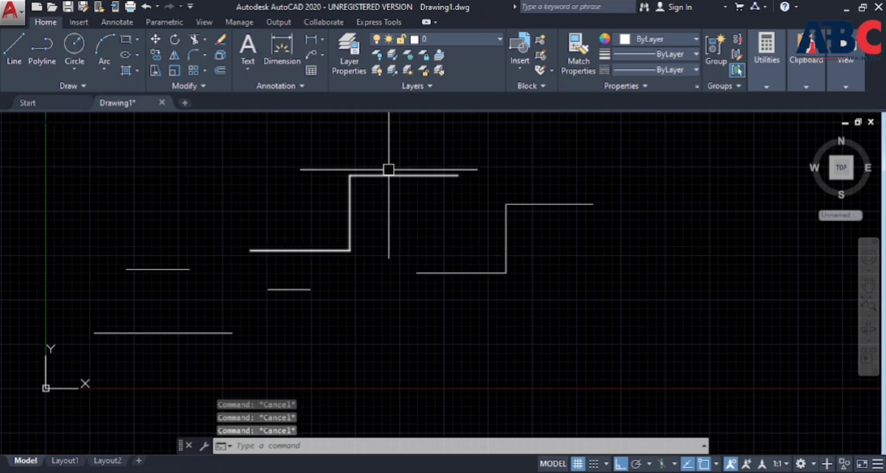
{"action": "key", "text": "Escape"}
{"action": "left_click", "coordinate": [485, 272]}
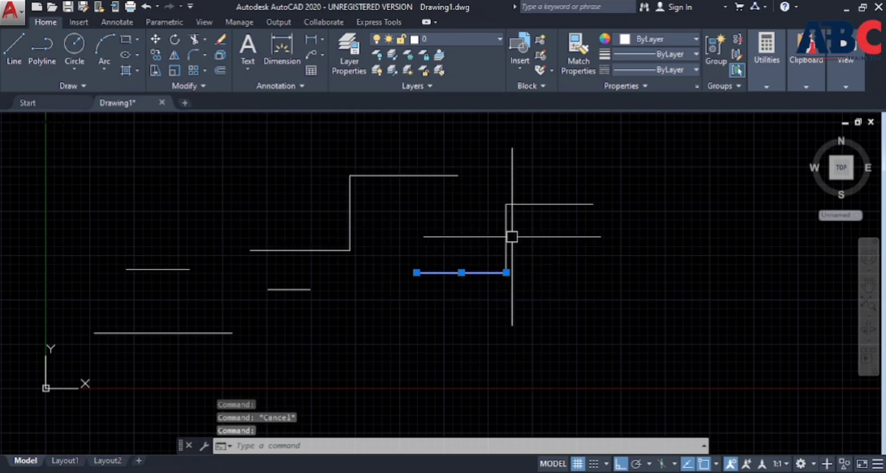
{"action": "left_click", "coordinate": [506, 236]}
{"action": "key", "text": "Escape"}
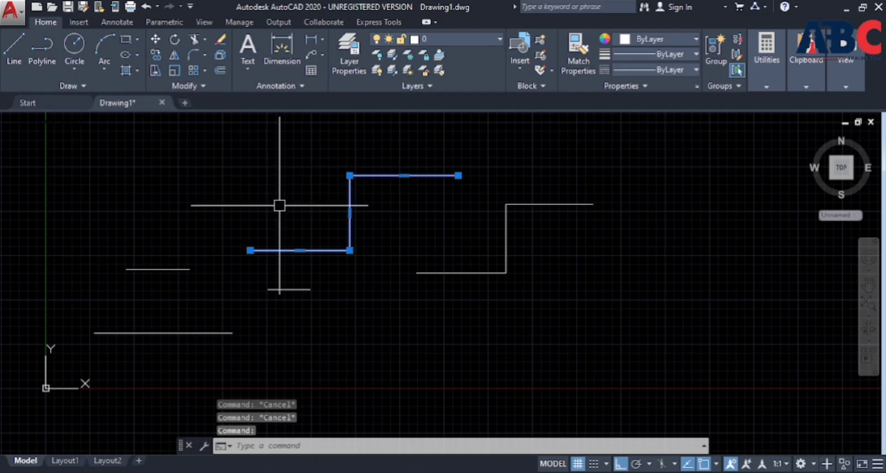
{"action": "key", "text": "Escape"}
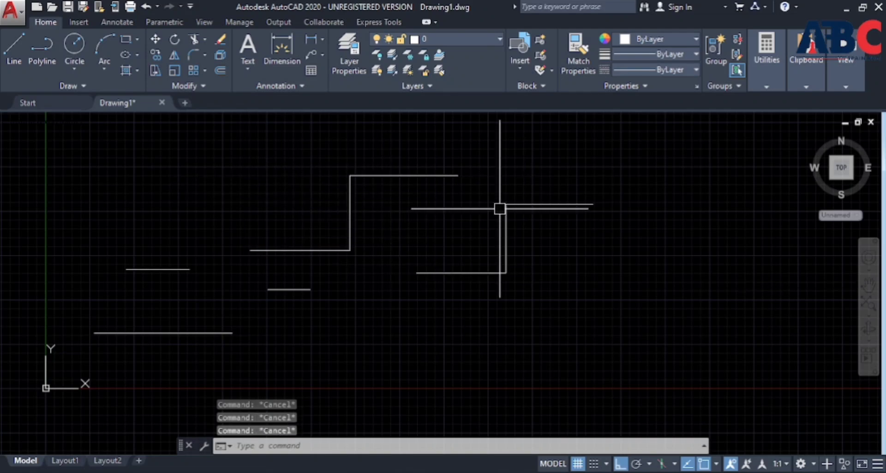
Draw a center-radius circle with a 50' radius in the empty area above the existing lines.
{"action": "scroll", "coordinate": [496, 231], "scroll_direction": "down", "scroll_amount": 3}
{"action": "scroll", "coordinate": [402, 227], "scroll_direction": "up", "scroll_amount": 4}
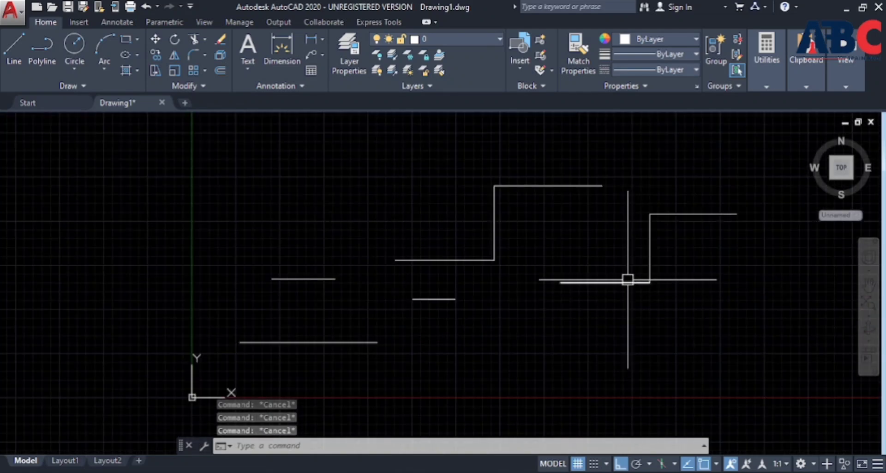
{"action": "left_click", "coordinate": [74, 68]}
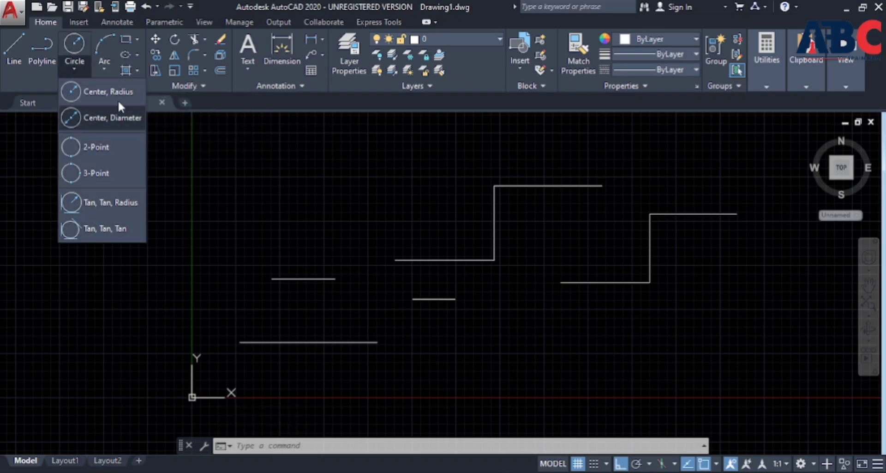
{"action": "left_click", "coordinate": [82, 66]}
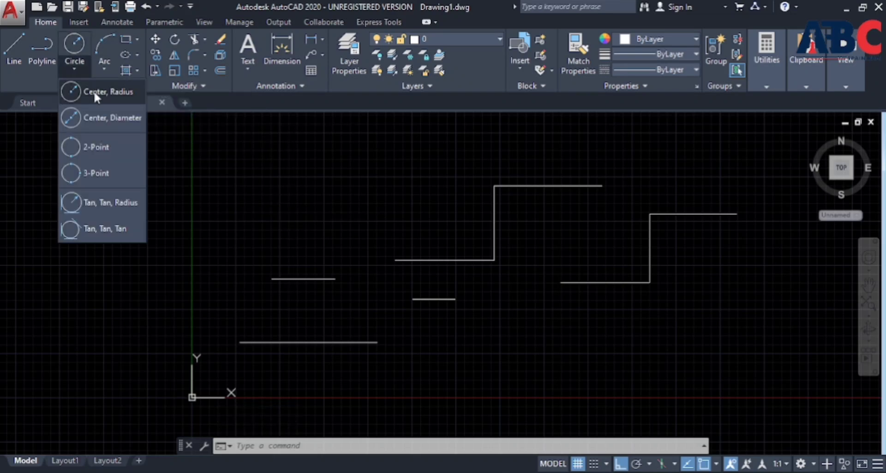
{"action": "left_click", "coordinate": [93, 91]}
{"action": "scroll", "coordinate": [303, 212], "scroll_direction": "down", "scroll_amount": 4}
{"action": "scroll", "coordinate": [303, 212], "scroll_direction": "up", "scroll_amount": 6}
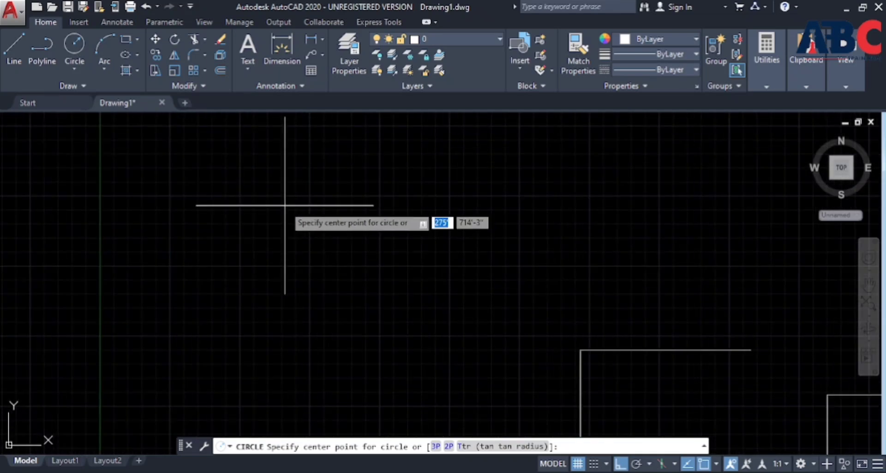
{"action": "left_click", "coordinate": [285, 205]}
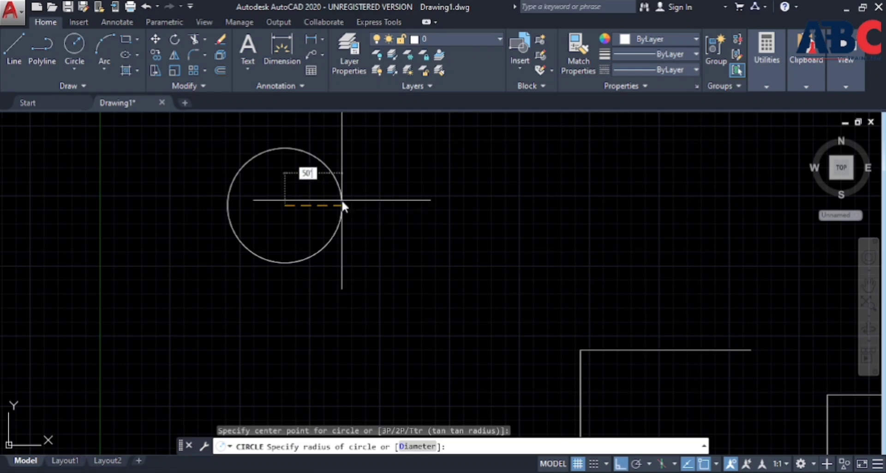
{"action": "key", "text": "Return"}
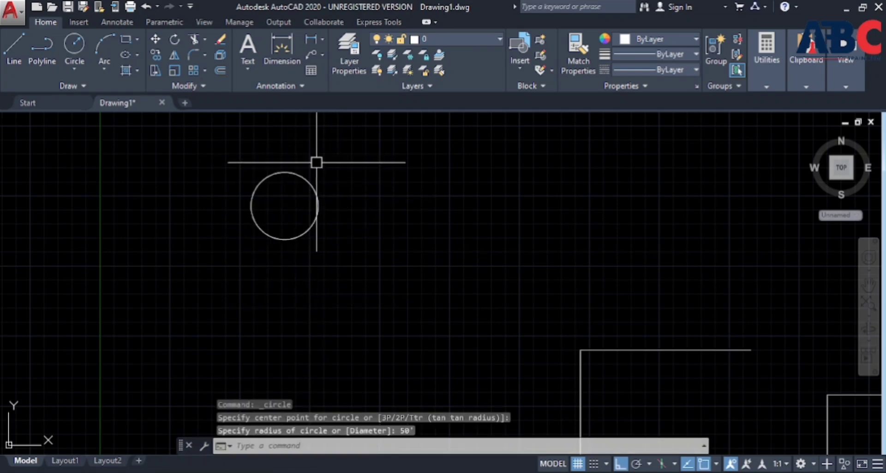
Draw a center-diameter circle with a 100' diameter to the right of the first circle.
{"action": "left_click", "coordinate": [74, 68]}
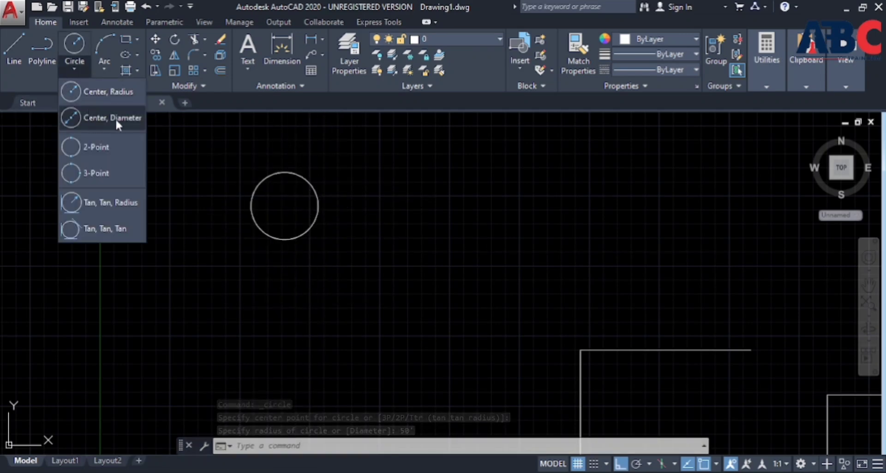
{"action": "left_click", "coordinate": [124, 121]}
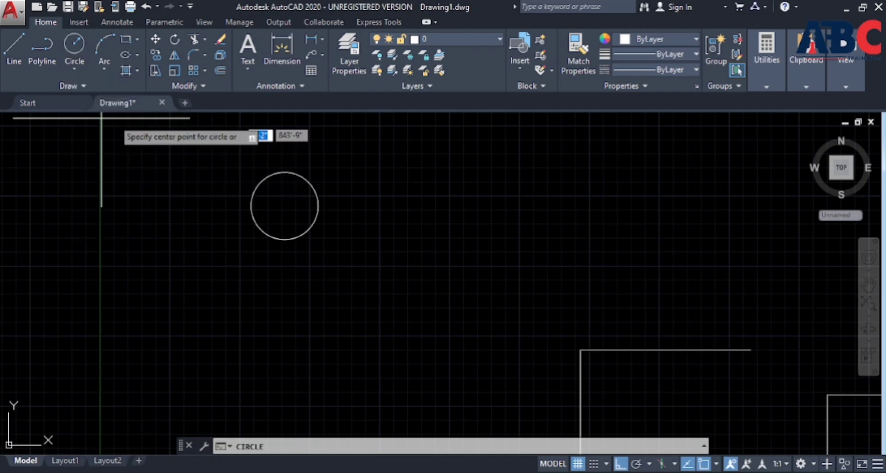
{"action": "left_click", "coordinate": [419, 202]}
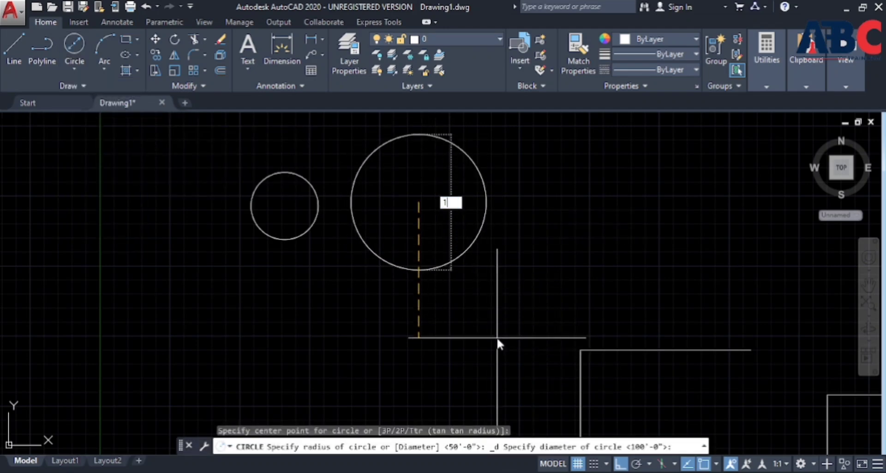
{"action": "key", "text": "Return"}
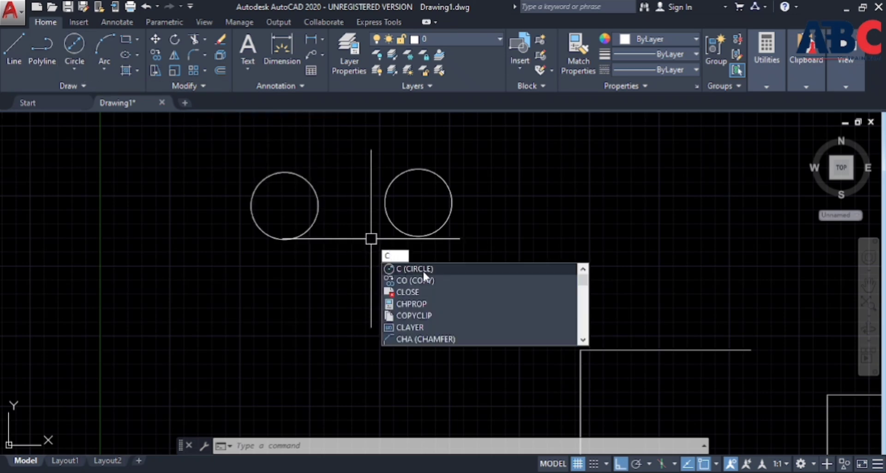
{"action": "left_click", "coordinate": [424, 273]}
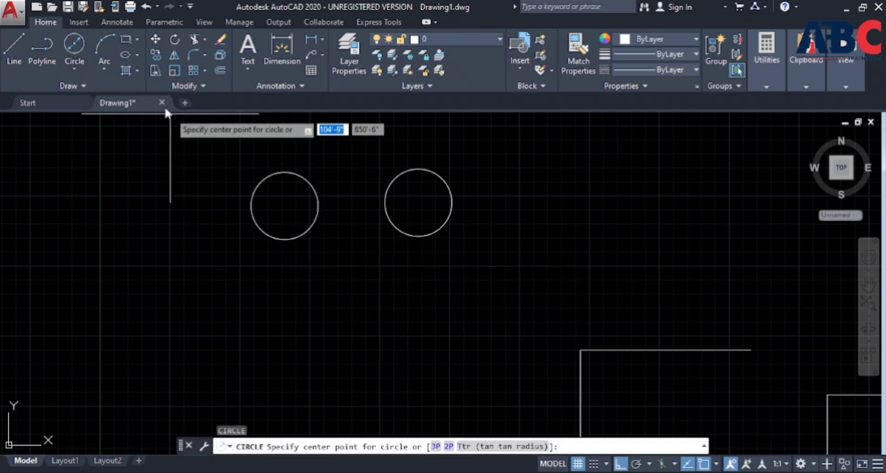
{"action": "left_click", "coordinate": [74, 68]}
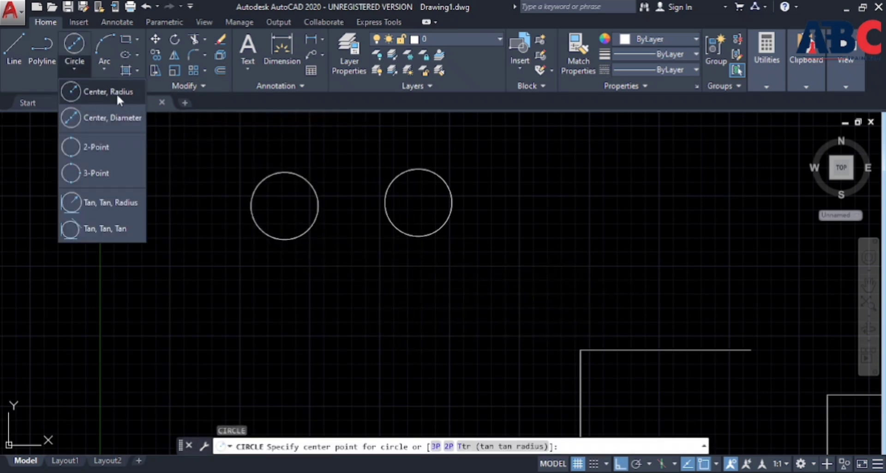
{"action": "left_click", "coordinate": [518, 214]}
{"action": "key", "text": "Escape"}
{"action": "key", "text": "Escape"}
{"action": "key", "text": "Escape"}
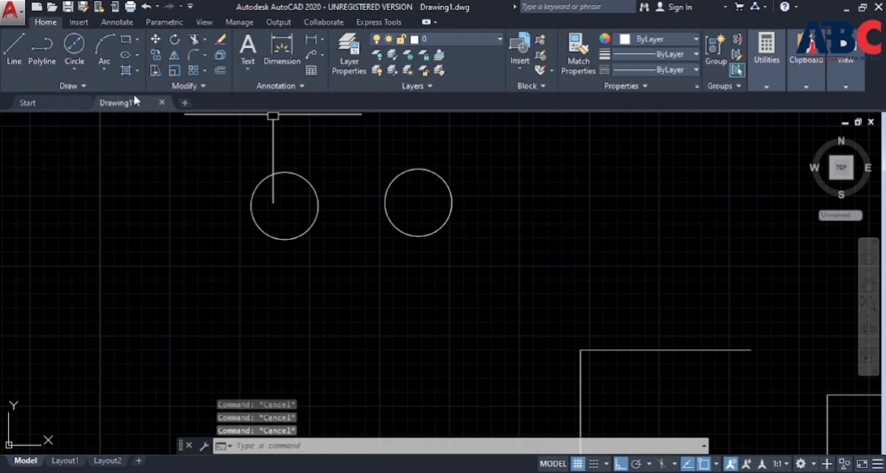
Draw a two-point circle about 172' in diameter above and to the right of the two existing circles.
{"action": "left_click", "coordinate": [73, 69]}
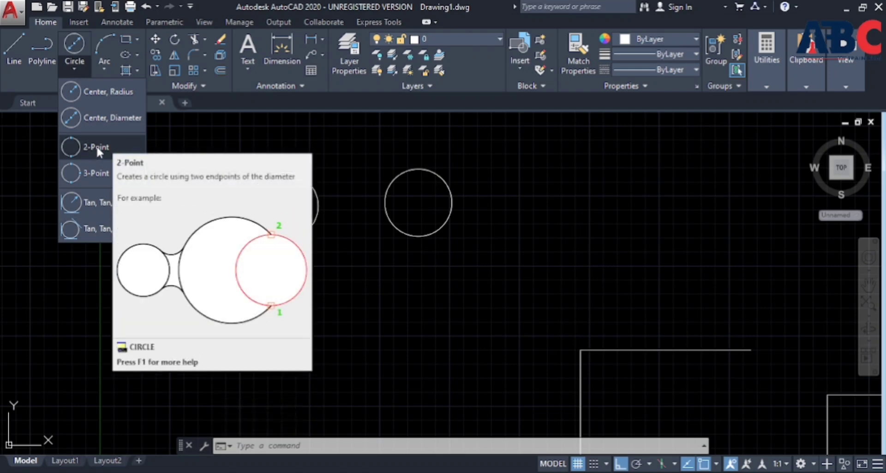
{"action": "left_click", "coordinate": [97, 148]}
{"action": "scroll", "coordinate": [297, 228], "scroll_direction": "down", "scroll_amount": 3}
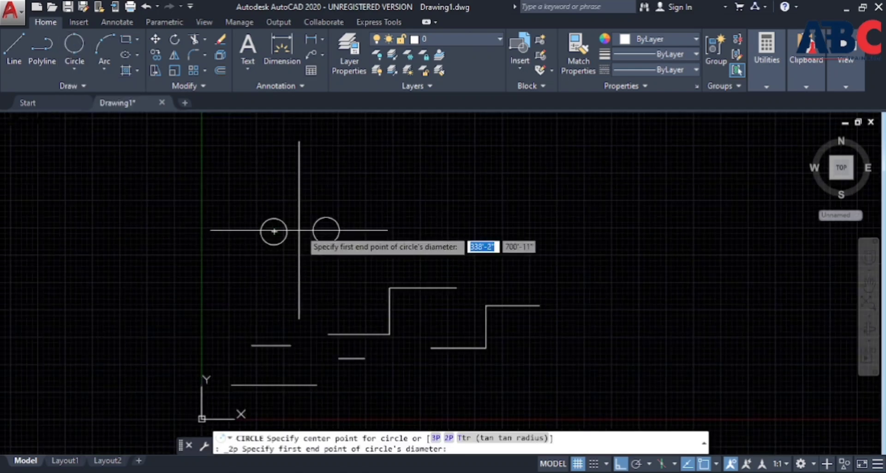
{"action": "scroll", "coordinate": [366, 198], "scroll_direction": "up", "scroll_amount": 2}
{"action": "scroll", "coordinate": [386, 198], "scroll_direction": "up", "scroll_amount": 4}
{"action": "left_click", "coordinate": [327, 176]}
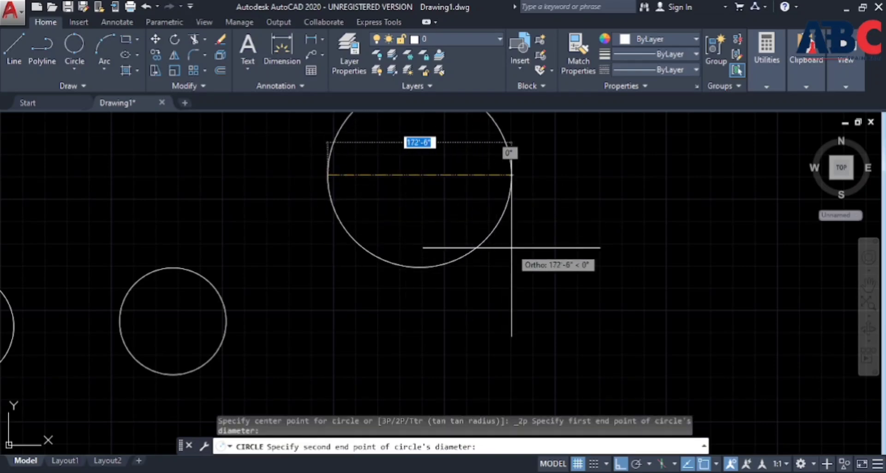
{"action": "left_click", "coordinate": [511, 175]}
{"action": "scroll", "coordinate": [303, 280], "scroll_direction": "down", "scroll_amount": 4}
{"action": "scroll", "coordinate": [350, 212], "scroll_direction": "up", "scroll_amount": 2}
{"action": "scroll", "coordinate": [287, 245], "scroll_direction": "down", "scroll_amount": 2}
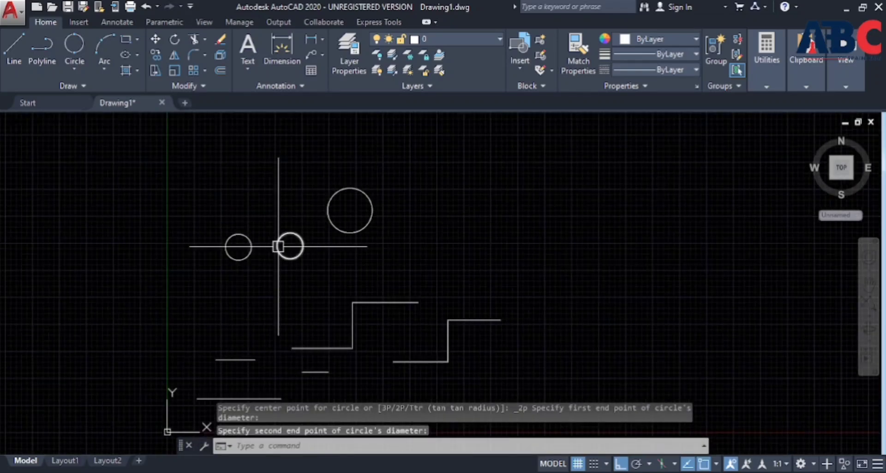
Draw a two-point circle about 199' in diameter between the centers of the two 100' diameter circles.
{"action": "left_click", "coordinate": [74, 69]}
{"action": "left_click", "coordinate": [92, 146]}
{"action": "scroll", "coordinate": [281, 271], "scroll_direction": "up", "scroll_amount": 5}
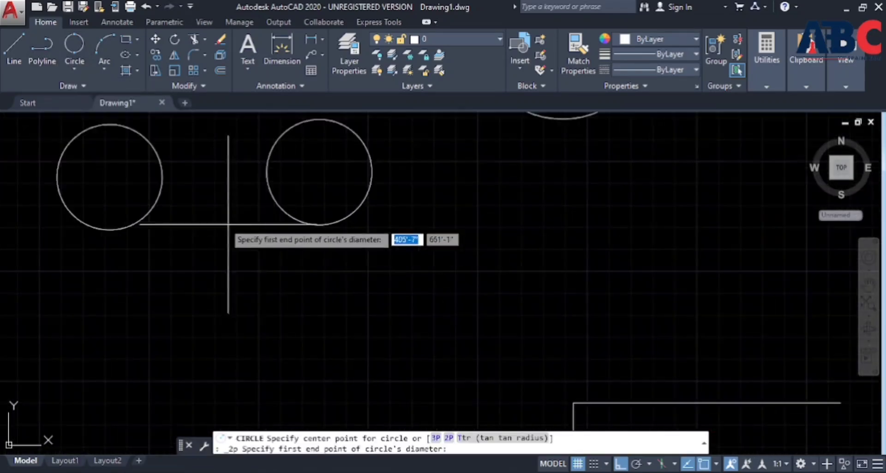
{"action": "left_click", "coordinate": [161, 170]}
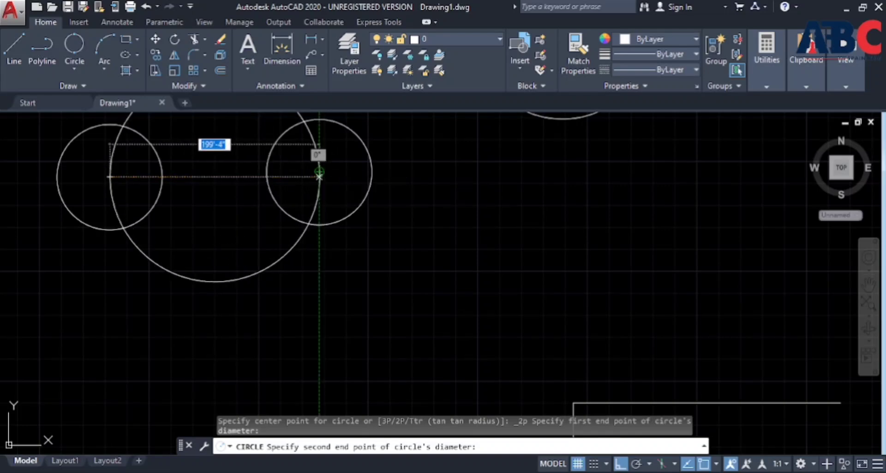
{"action": "scroll", "coordinate": [358, 278], "scroll_direction": "down", "scroll_amount": 2}
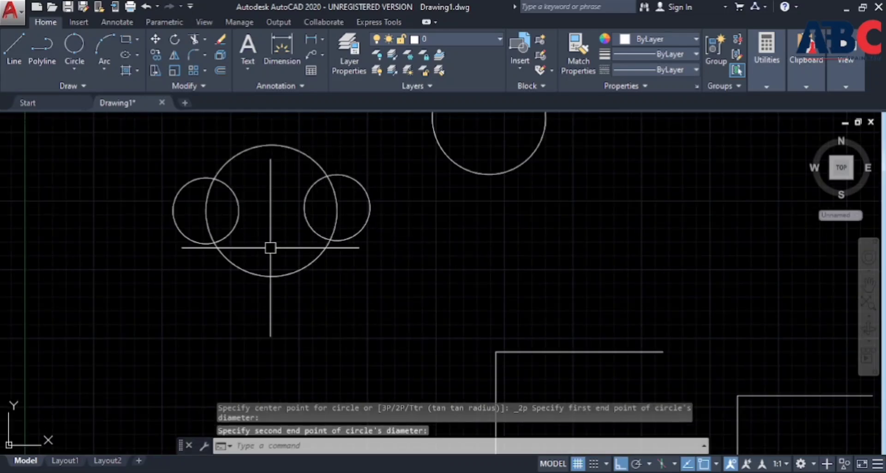
{"action": "scroll", "coordinate": [266, 284], "scroll_direction": "down", "scroll_amount": 3}
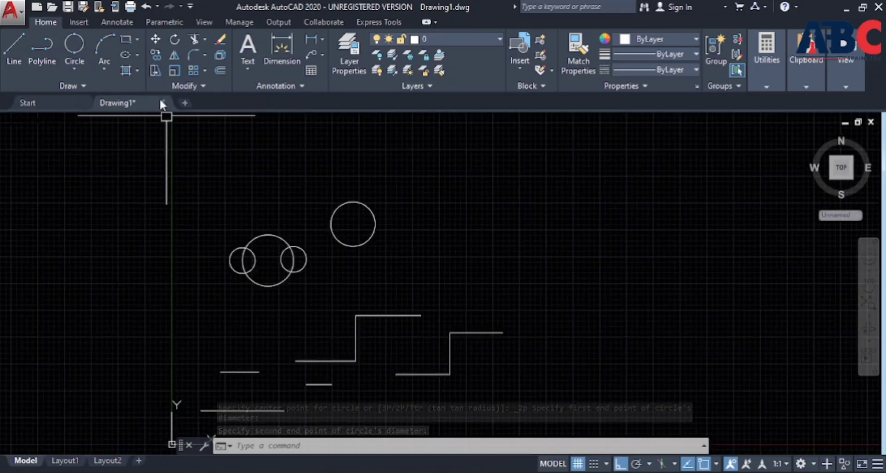
Start a center-radius circle and turn on the Midpoint, Geometric Center and Node object snaps.
{"action": "scroll", "coordinate": [423, 208], "scroll_direction": "up", "scroll_amount": 3}
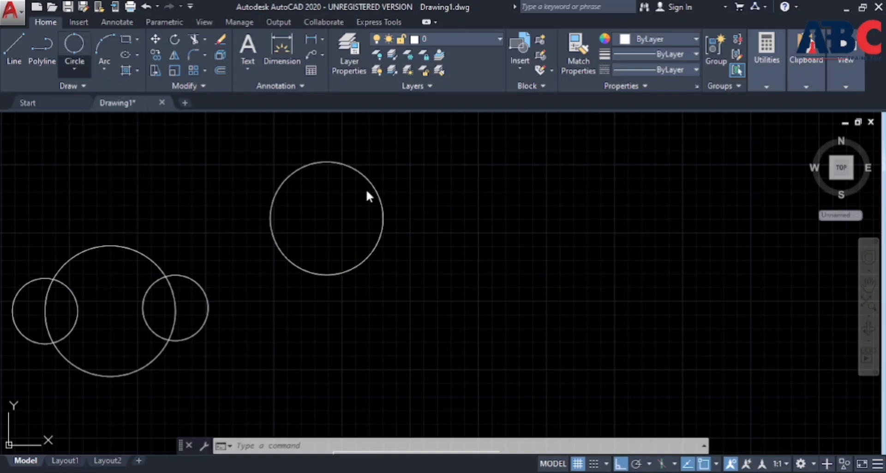
{"action": "left_click", "coordinate": [74, 68]}
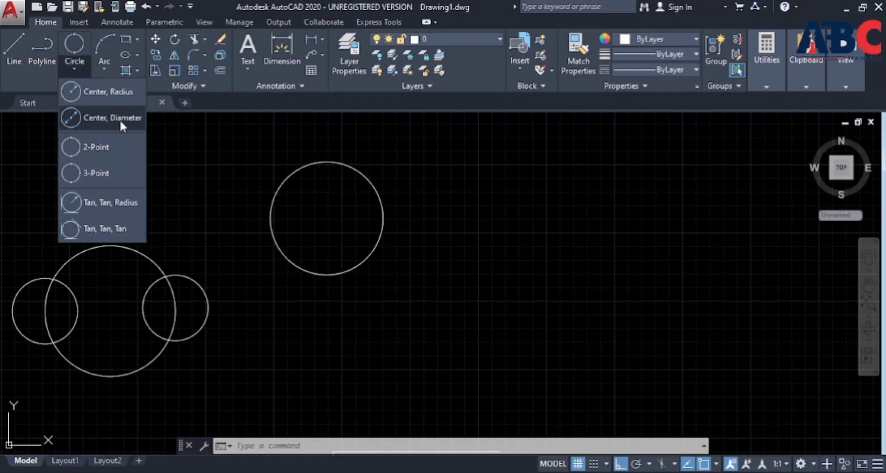
{"action": "left_click", "coordinate": [102, 97]}
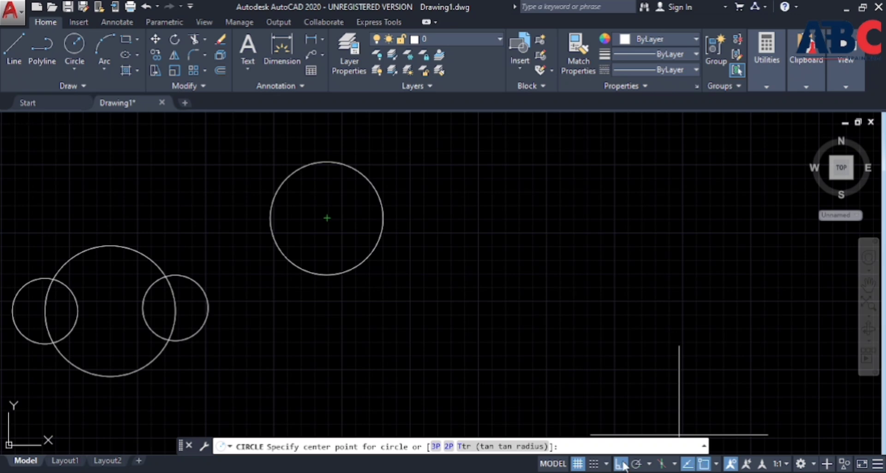
{"action": "left_click", "coordinate": [717, 464]}
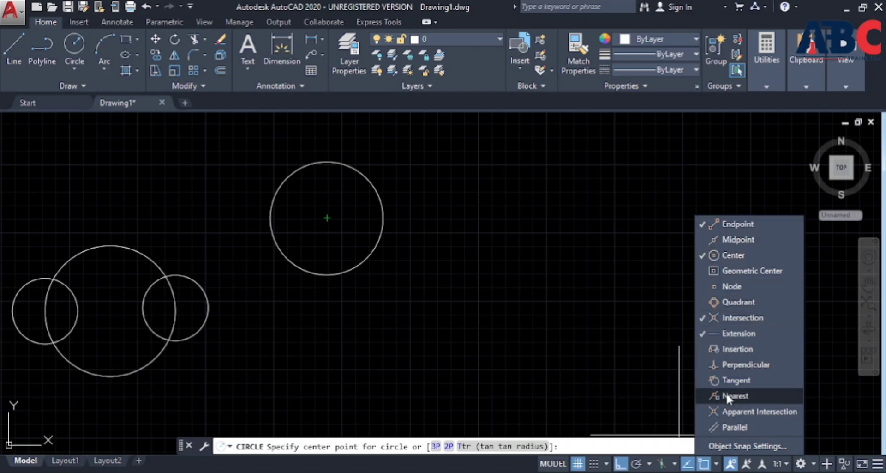
{"action": "left_click", "coordinate": [716, 240]}
{"action": "left_click", "coordinate": [722, 272]}
{"action": "left_click", "coordinate": [726, 287]}
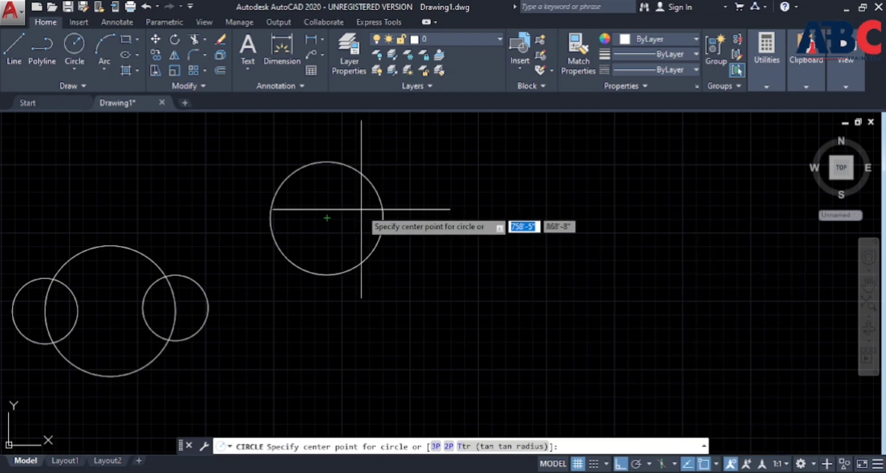
Draw a smaller concentric circle inside the separate two-point circle, using that circle's center.
{"action": "left_click", "coordinate": [328, 218]}
{"action": "scroll", "coordinate": [361, 234], "scroll_direction": "up", "scroll_amount": 8}
{"action": "left_click", "coordinate": [387, 250]}
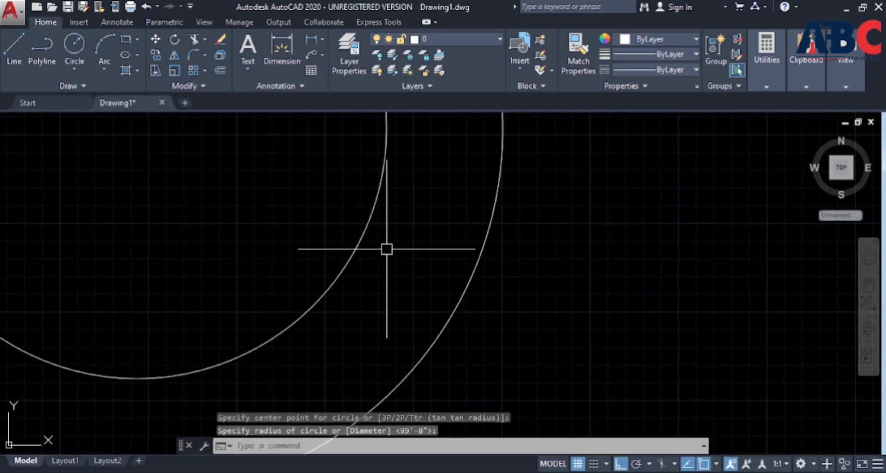
{"action": "scroll", "coordinate": [446, 270], "scroll_direction": "down", "scroll_amount": 10}
{"action": "scroll", "coordinate": [434, 256], "scroll_direction": "up", "scroll_amount": 4}
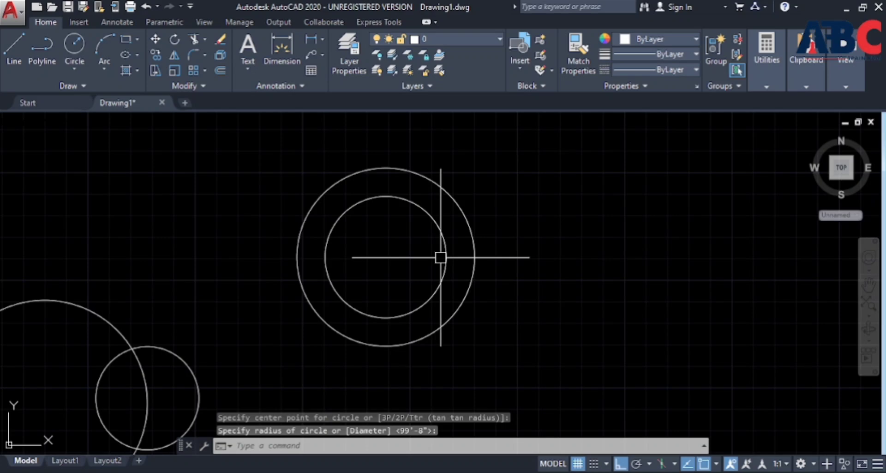
{"action": "scroll", "coordinate": [441, 257], "scroll_direction": "down", "scroll_amount": 5}
Try to draw a three-point circle in the empty area to the right of the concentric circles.
{"action": "left_click", "coordinate": [74, 70]}
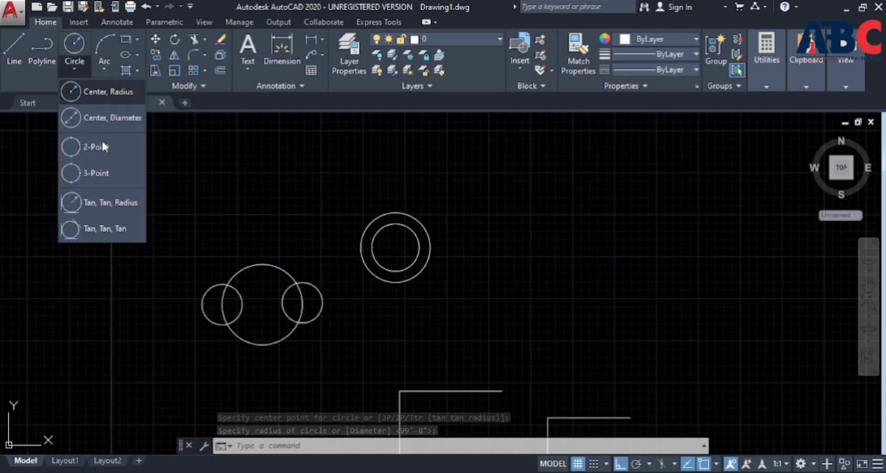
{"action": "left_click", "coordinate": [103, 175]}
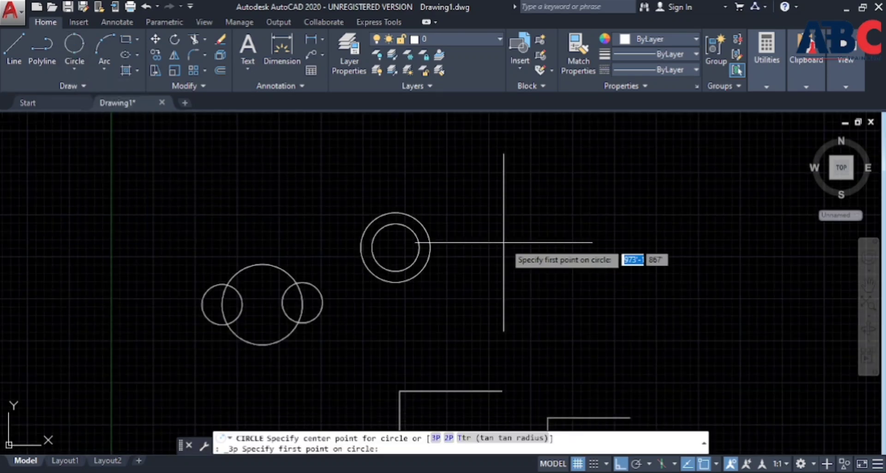
{"action": "scroll", "coordinate": [504, 242], "scroll_direction": "up", "scroll_amount": 2}
{"action": "left_click", "coordinate": [476, 213]}
{"action": "left_click", "coordinate": [623, 213]}
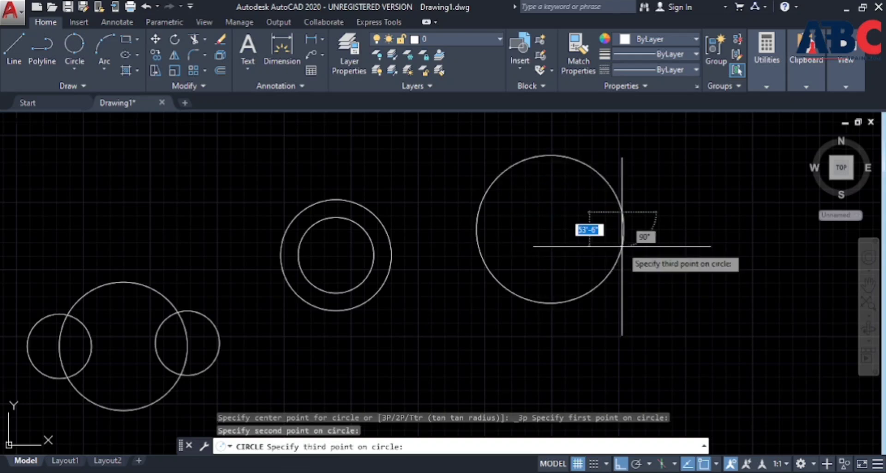
{"action": "left_click", "coordinate": [542, 372]}
{"action": "scroll", "coordinate": [399, 221], "scroll_direction": "down", "scroll_amount": 5}
Draw a three-point circle through the overlapping large circle's top, the outer concentric circle's left edge and the right small circle's center.
{"action": "left_click", "coordinate": [73, 69]}
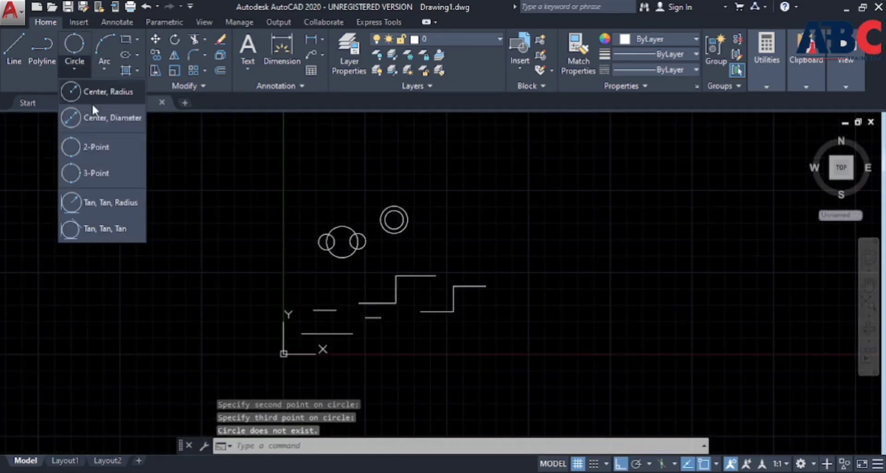
{"action": "left_click", "coordinate": [96, 173]}
{"action": "scroll", "coordinate": [385, 241], "scroll_direction": "up", "scroll_amount": 5}
{"action": "left_click", "coordinate": [266, 179]}
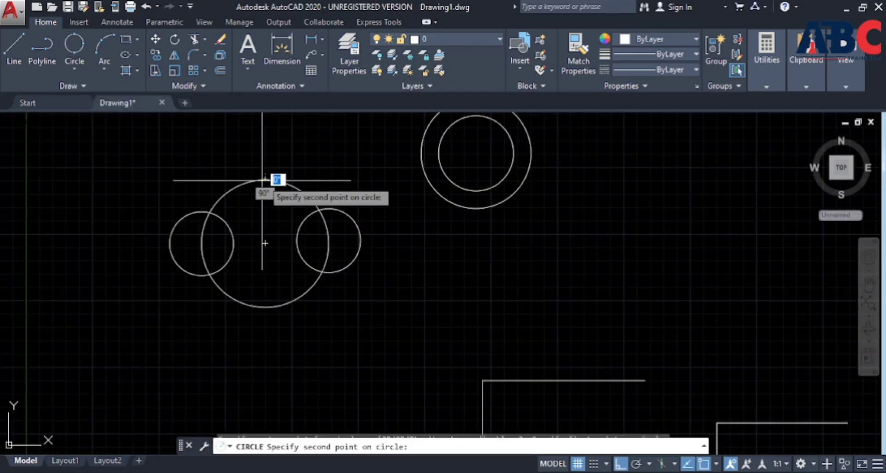
{"action": "left_click", "coordinate": [421, 153]}
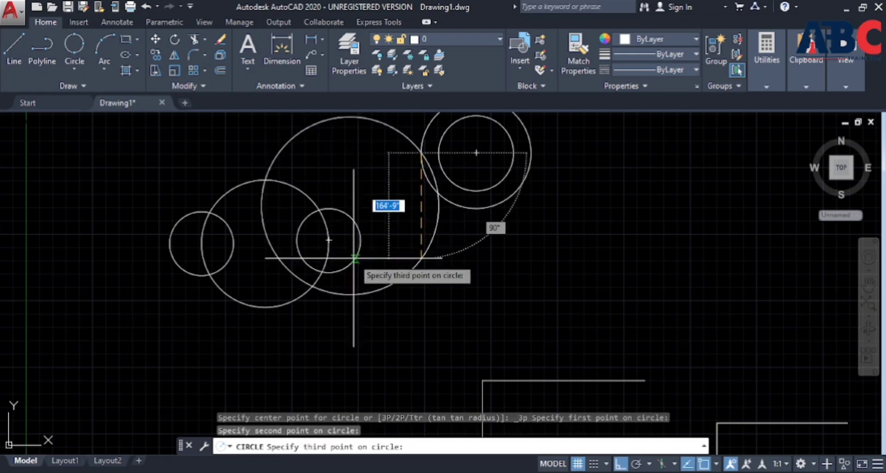
{"action": "left_click", "coordinate": [328, 240]}
{"action": "scroll", "coordinate": [418, 275], "scroll_direction": "down", "scroll_amount": 3}
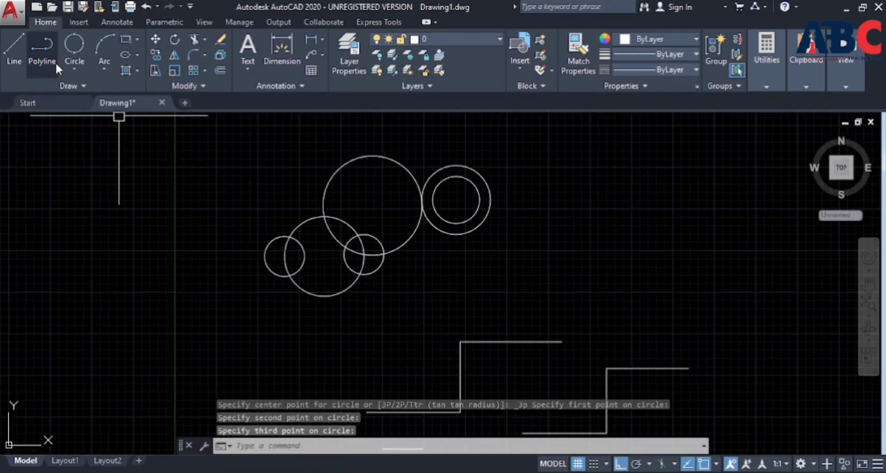
Draw two separate center-radius circles side by side to the right of the existing circles, with radii of about 136' and 131'.
{"action": "left_click", "coordinate": [74, 69]}
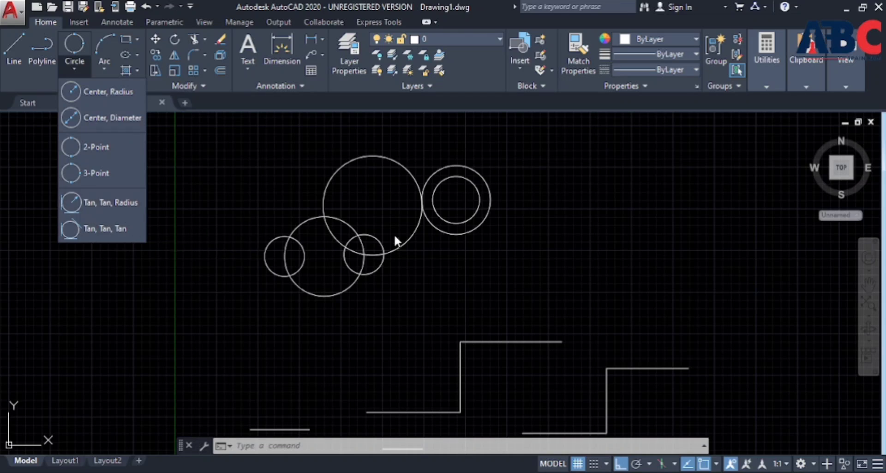
{"action": "left_click", "coordinate": [412, 309]}
{"action": "scroll", "coordinate": [432, 290], "scroll_direction": "down", "scroll_amount": 5}
{"action": "scroll", "coordinate": [409, 265], "scroll_direction": "up", "scroll_amount": 8}
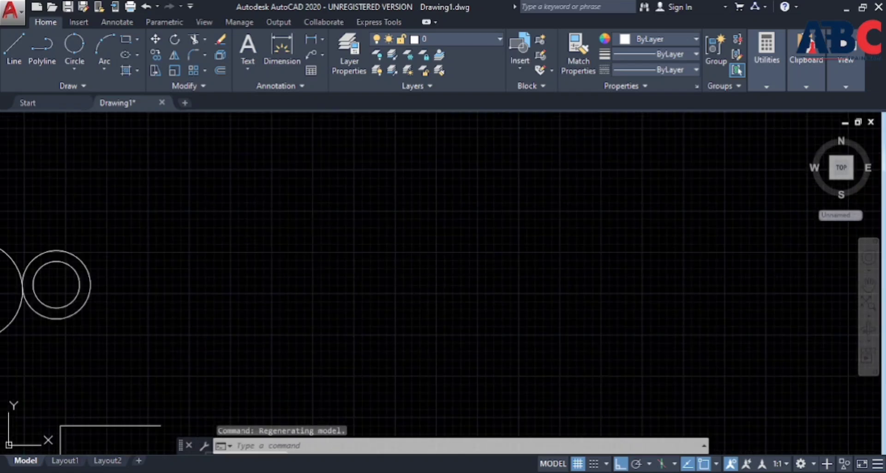
{"action": "key", "text": "Return"}
{"action": "left_click", "coordinate": [317, 242]}
{"action": "key", "text": "Return"}
{"action": "key", "text": "Return"}
{"action": "left_click", "coordinate": [509, 240]}
{"action": "key", "text": "Return"}
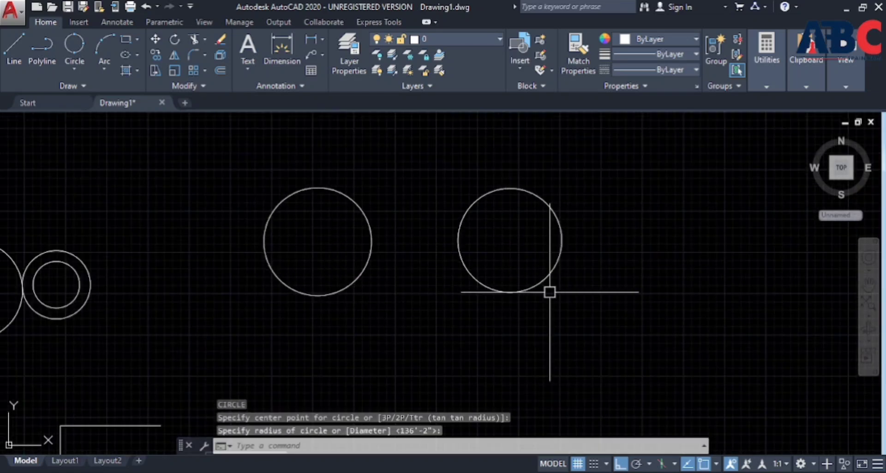
Try to draw a Tan, Tan, Radius circle with a 50' radius touching the two separate side-by-side circles.
{"action": "scroll", "coordinate": [376, 259], "scroll_direction": "down", "scroll_amount": 4}
{"action": "scroll", "coordinate": [397, 255], "scroll_direction": "up", "scroll_amount": 3}
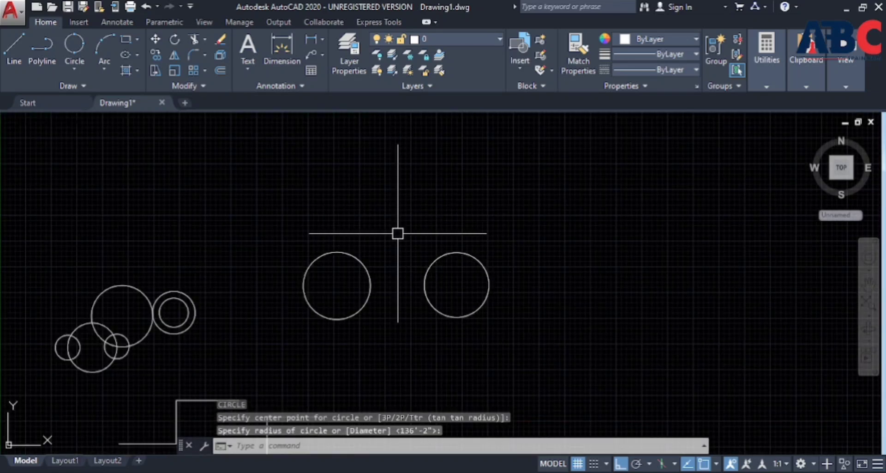
{"action": "left_click", "coordinate": [73, 68]}
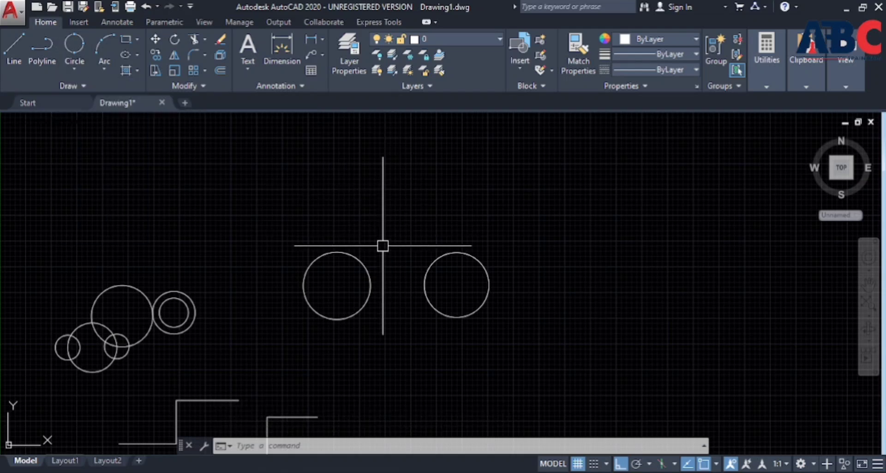
{"action": "left_click", "coordinate": [71, 77]}
{"action": "left_click", "coordinate": [96, 204]}
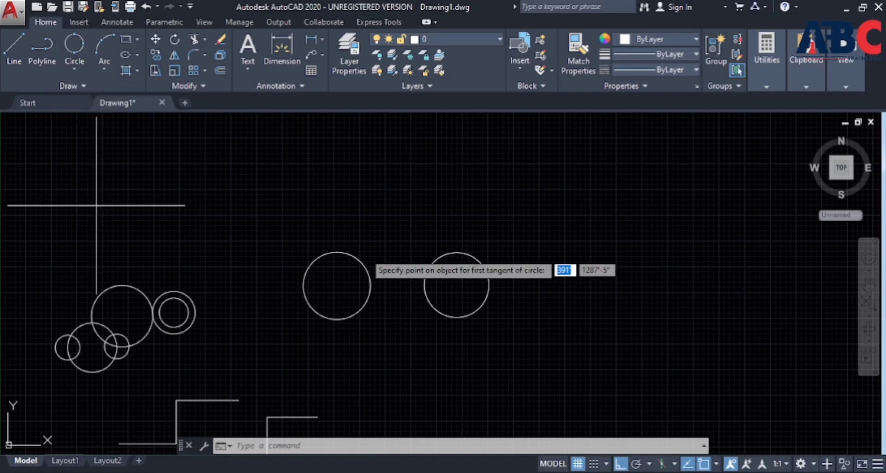
{"action": "scroll", "coordinate": [365, 261], "scroll_direction": "up", "scroll_amount": 4}
{"action": "left_click", "coordinate": [347, 253]}
{"action": "left_click", "coordinate": [546, 253]}
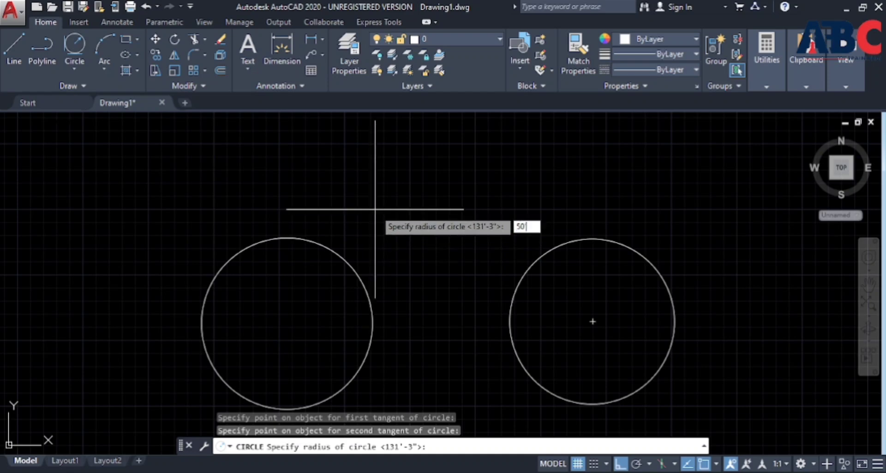
{"action": "key", "text": "Return"}
{"action": "scroll", "coordinate": [415, 235], "scroll_direction": "down", "scroll_amount": 8}
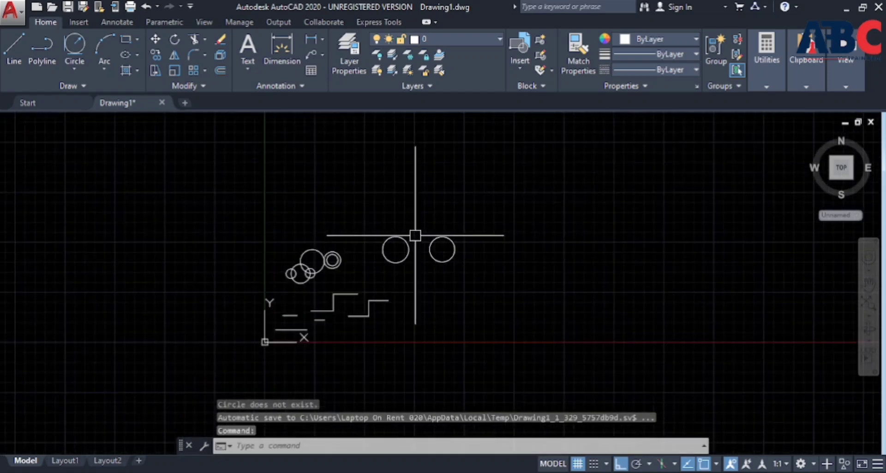
Draw a Tan, Tan, Radius circle with a 150' radius tangent to the upper parts of the two side-by-side circles.
{"action": "scroll", "coordinate": [415, 244], "scroll_direction": "up", "scroll_amount": 10}
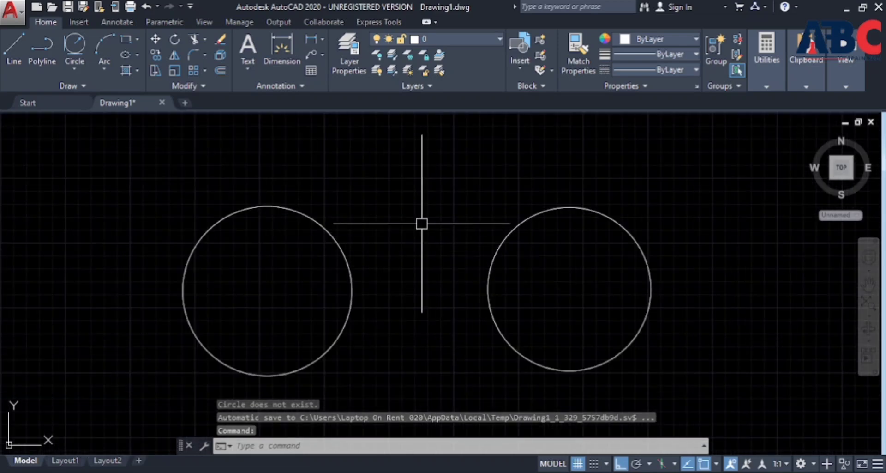
{"action": "left_click", "coordinate": [75, 69]}
{"action": "left_click", "coordinate": [92, 203]}
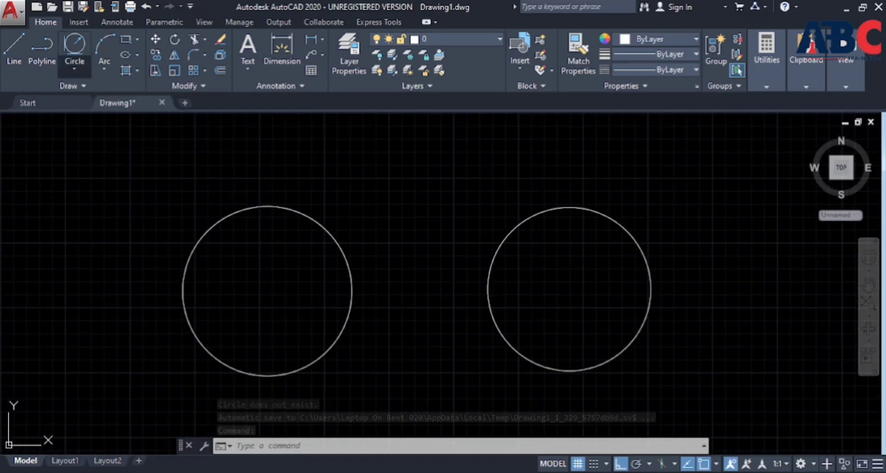
{"action": "left_click", "coordinate": [318, 226]}
{"action": "left_click", "coordinate": [543, 209]}
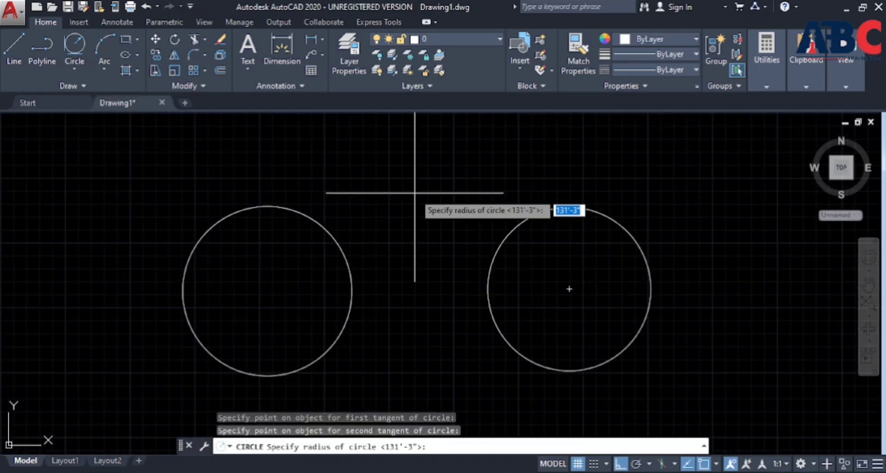
{"action": "key", "text": "Return"}
{"action": "scroll", "coordinate": [411, 192], "scroll_direction": "down", "scroll_amount": 7}
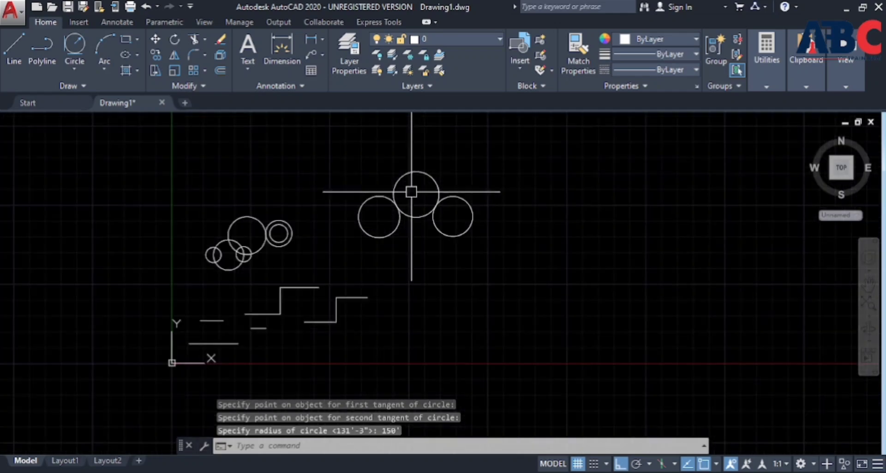
{"action": "scroll", "coordinate": [464, 184], "scroll_direction": "up", "scroll_amount": 7}
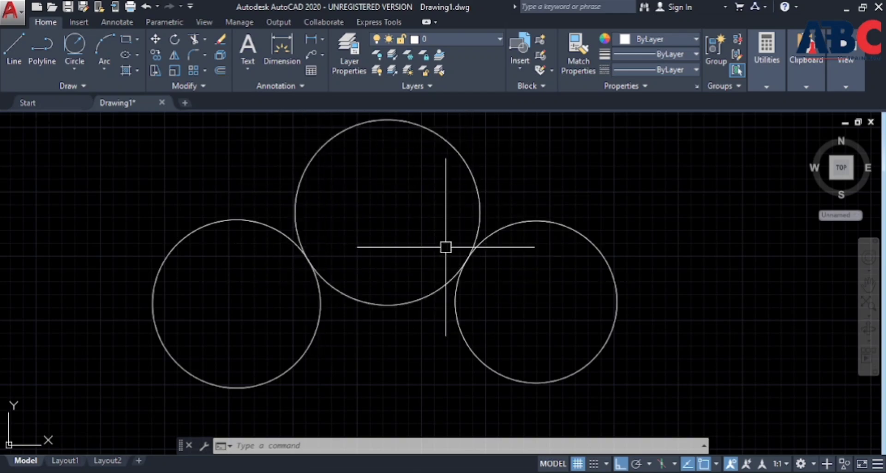
{"action": "scroll", "coordinate": [485, 234], "scroll_direction": "up", "scroll_amount": 5}
{"action": "scroll", "coordinate": [385, 198], "scroll_direction": "down", "scroll_amount": 7}
{"action": "scroll", "coordinate": [385, 197], "scroll_direction": "down", "scroll_amount": 3}
{"action": "scroll", "coordinate": [474, 255], "scroll_direction": "up", "scroll_amount": 3}
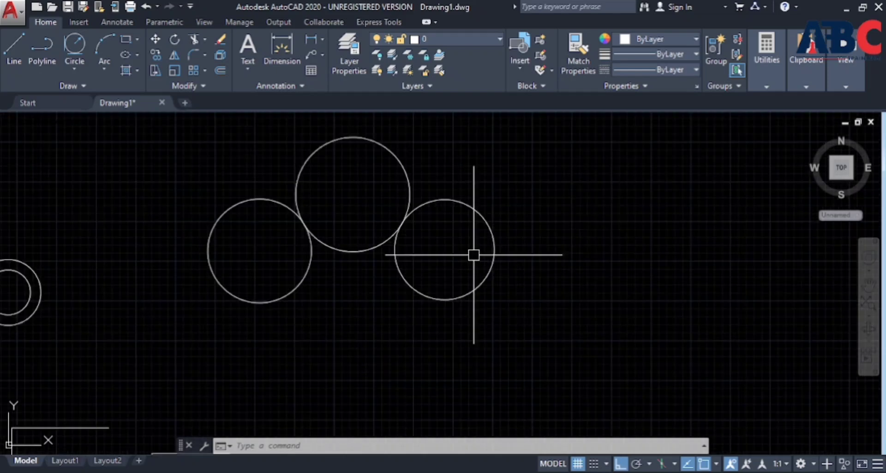
{"action": "left_click", "coordinate": [74, 69]}
{"action": "left_click", "coordinate": [124, 230]}
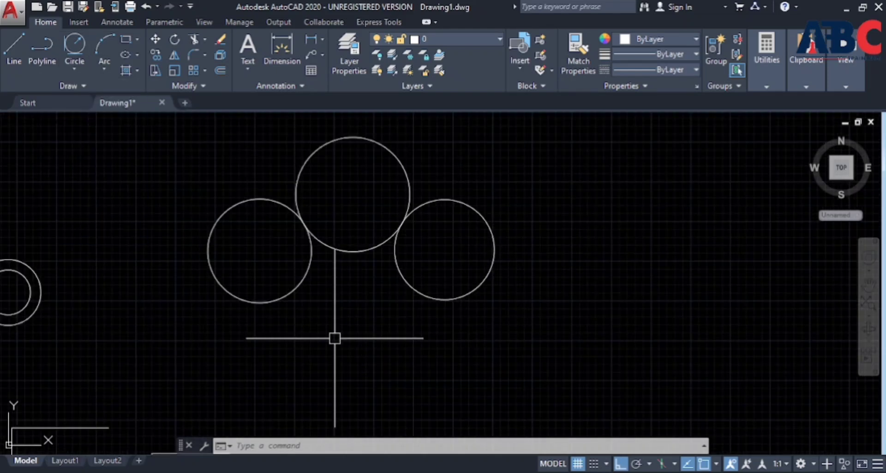
Draw a rectangle about 550' wide in the empty area to the right of the three tangent circles, then end the command.
{"action": "scroll", "coordinate": [384, 282], "scroll_direction": "down", "scroll_amount": 2}
{"action": "middle_click_drag", "start_coordinate": [384, 282], "coordinate": [292, 282]}
{"action": "scroll", "coordinate": [427, 266], "scroll_direction": "up", "scroll_amount": 2}
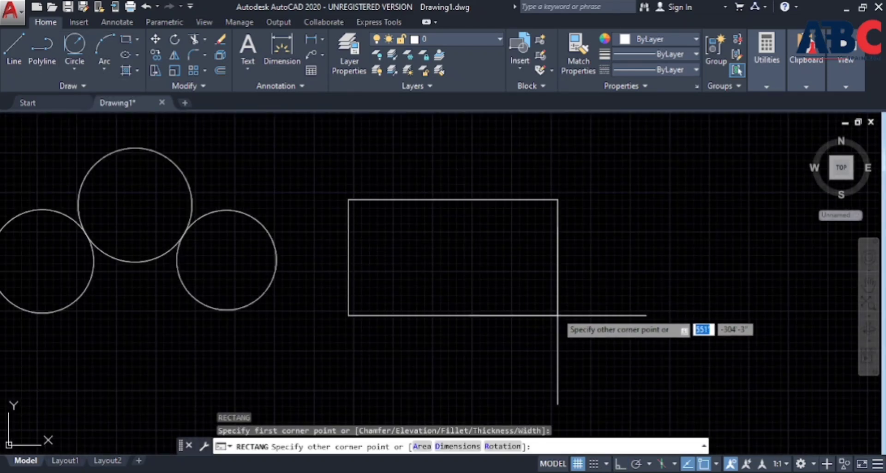
{"action": "left_click", "coordinate": [560, 300]}
{"action": "key", "text": "Escape"}
{"action": "key", "text": "Escape"}
{"action": "key", "text": "Escape"}
{"action": "scroll", "coordinate": [392, 200], "scroll_direction": "up", "scroll_amount": 2}
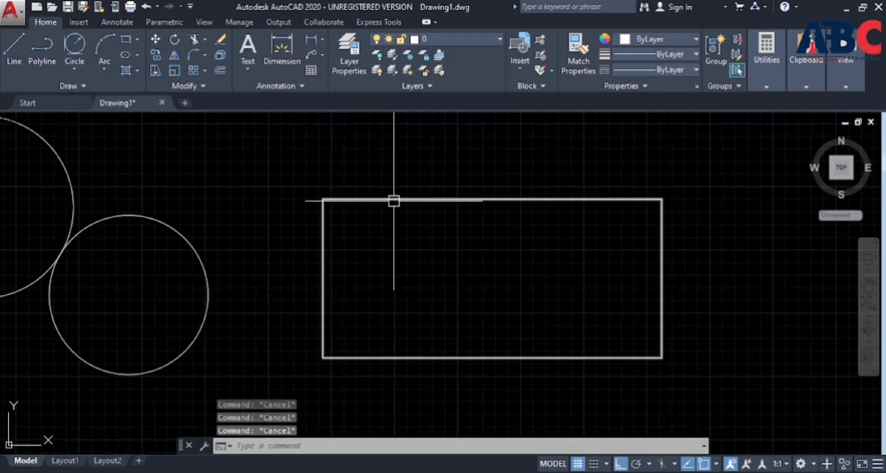
Draw a Tan, Tan, Tan circle touching the top, left and bottom sides of the rectangle.
{"action": "left_click", "coordinate": [72, 70]}
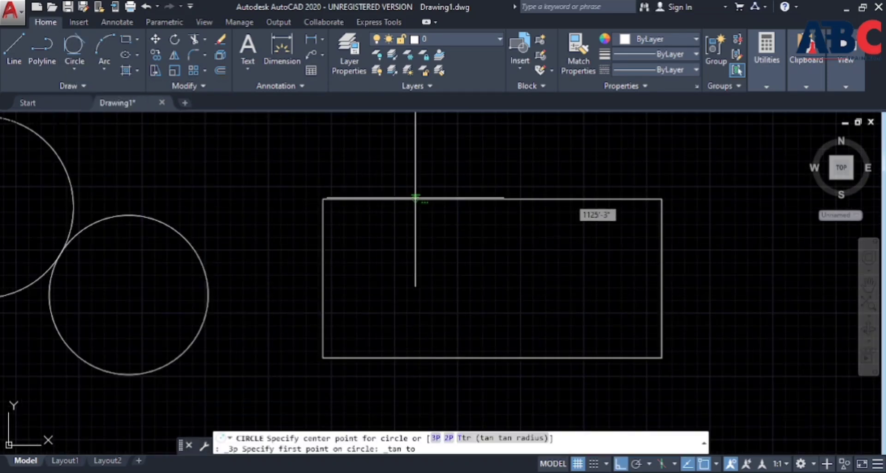
{"action": "left_click", "coordinate": [416, 198]}
{"action": "left_click", "coordinate": [323, 277]}
{"action": "left_click", "coordinate": [431, 357]}
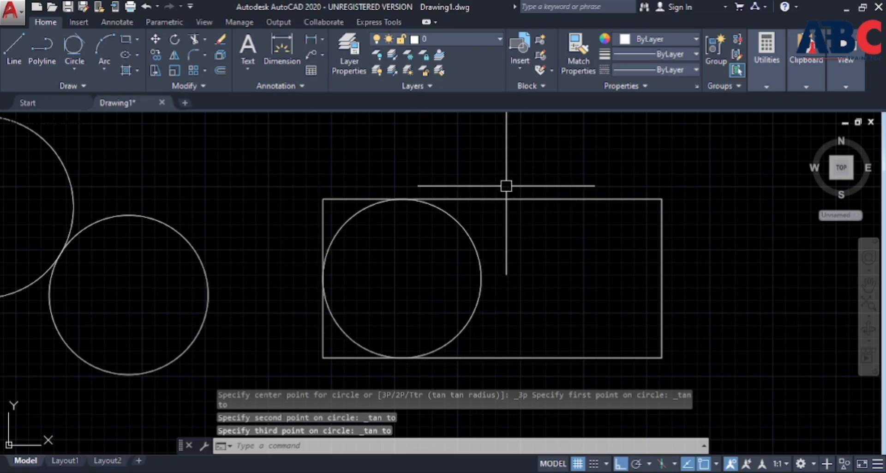
Draw a closed triangle of lines in the empty area above the overlapping circles, with Ortho off, then end the command.
{"action": "scroll", "coordinate": [534, 191], "scroll_direction": "down", "scroll_amount": 8}
{"action": "scroll", "coordinate": [360, 173], "scroll_direction": "up", "scroll_amount": 4}
{"action": "type", "text": "l"}
{"action": "key", "text": "Return"}
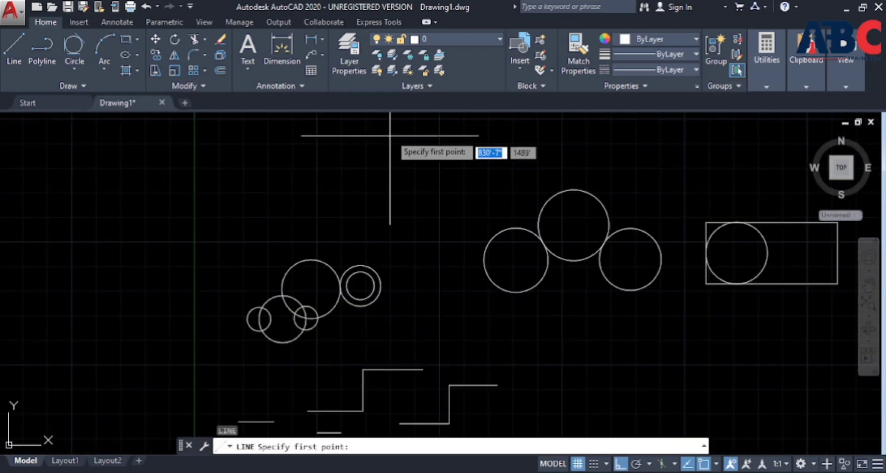
{"action": "left_click", "coordinate": [395, 126]}
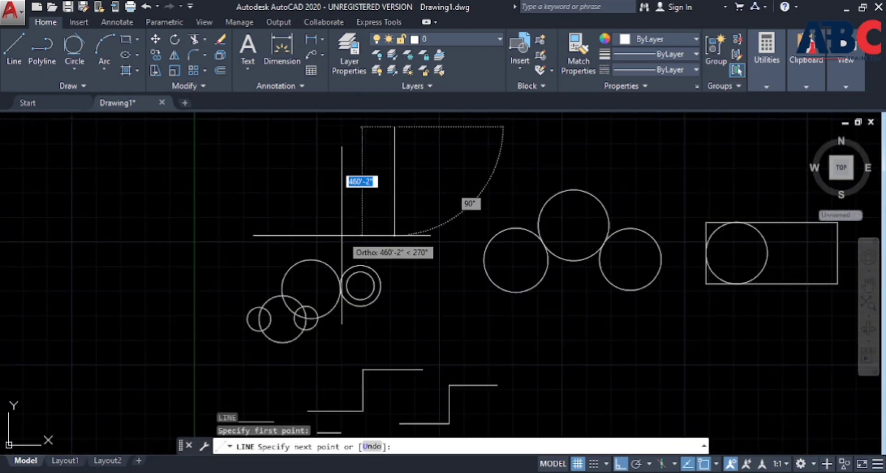
{"action": "left_click", "coordinate": [620, 464]}
{"action": "left_click", "coordinate": [338, 225]}
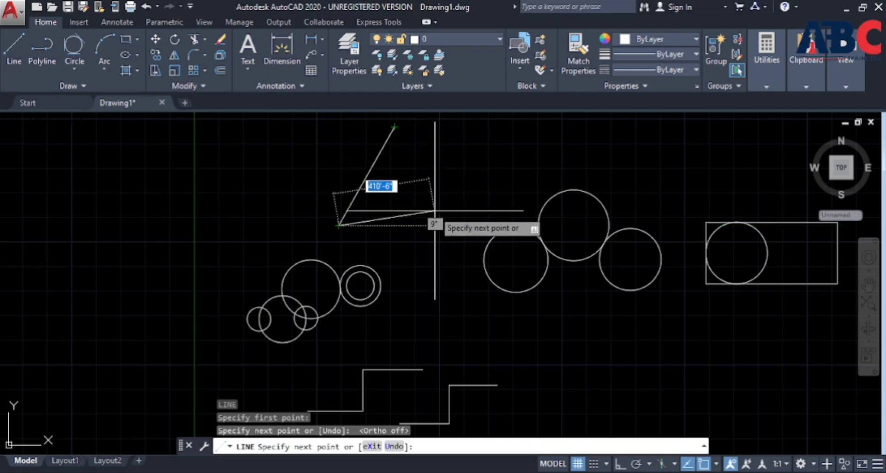
{"action": "left_click", "coordinate": [452, 225]}
{"action": "left_click", "coordinate": [395, 127]}
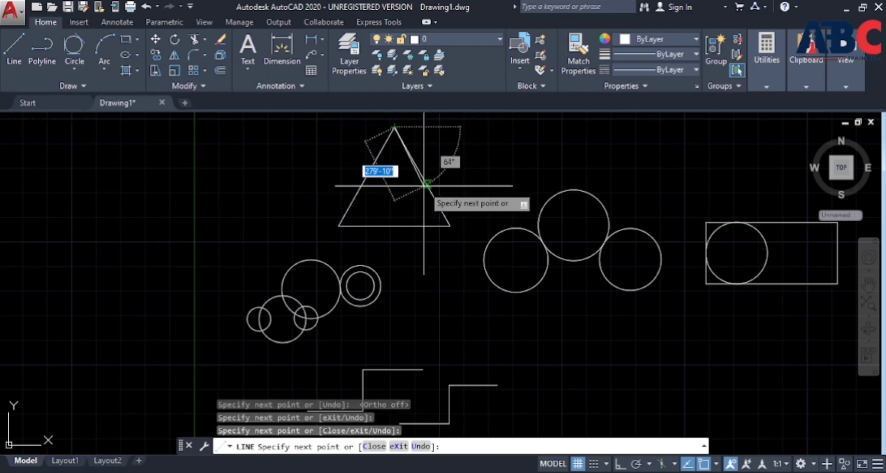
{"action": "key", "text": "Escape"}
{"action": "key", "text": "Escape"}
{"action": "key", "text": "Escape"}
Draw a Tan, Tan, Tan circle inside the triangle, touching all three of its sides.
{"action": "scroll", "coordinate": [192, 189], "scroll_direction": "up", "scroll_amount": 5}
{"action": "scroll", "coordinate": [321, 271], "scroll_direction": "down", "scroll_amount": 3}
{"action": "scroll", "coordinate": [214, 115], "scroll_direction": "up", "scroll_amount": 3}
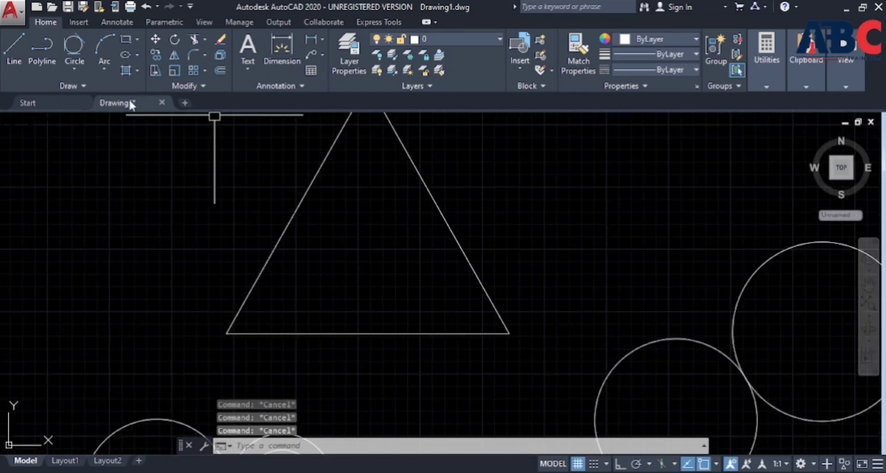
{"action": "left_click", "coordinate": [75, 68]}
{"action": "left_click", "coordinate": [108, 230]}
{"action": "left_click", "coordinate": [292, 216]}
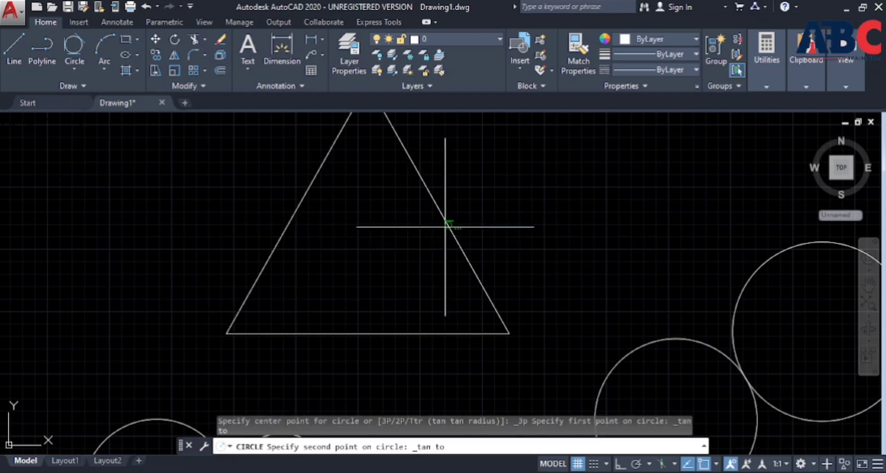
{"action": "left_click", "coordinate": [449, 224]}
{"action": "left_click", "coordinate": [376, 333]}
{"action": "scroll", "coordinate": [340, 223], "scroll_direction": "up", "scroll_amount": 2}
{"action": "scroll", "coordinate": [400, 223], "scroll_direction": "down", "scroll_amount": 4}
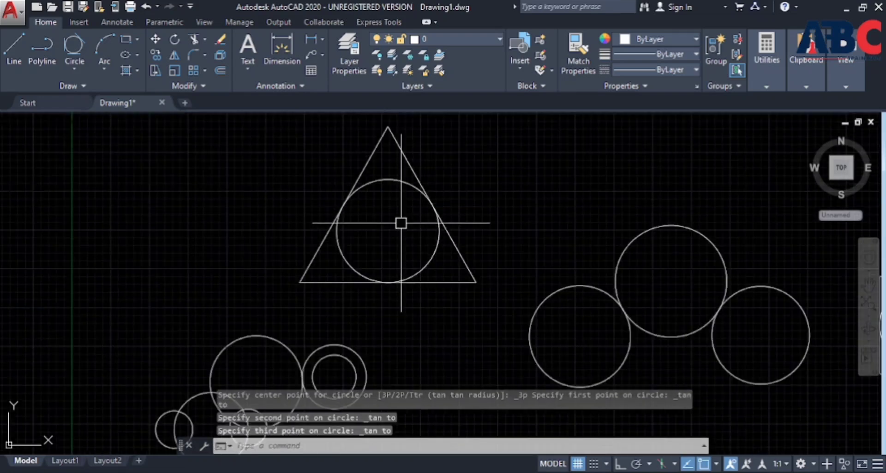
Replace the circle inside the triangle with a 3-Point circle through the midpoints of the triangle's three sides.
{"action": "left_click", "coordinate": [392, 181]}
{"action": "key", "text": "Delete"}
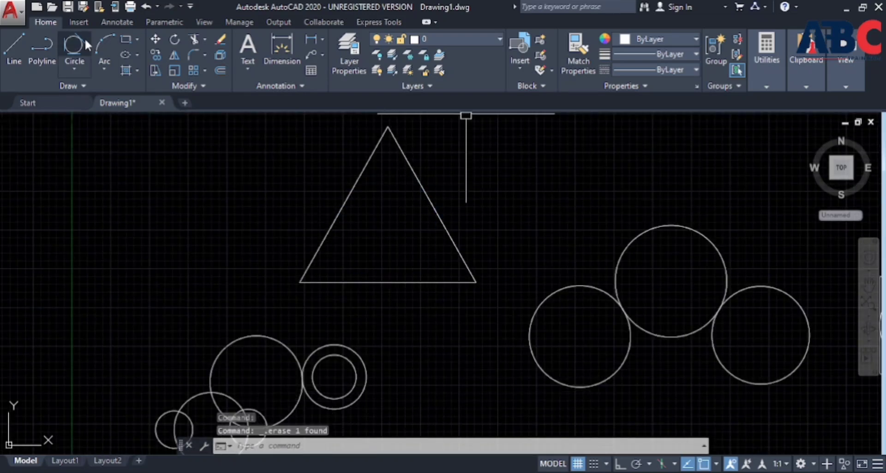
{"action": "left_click", "coordinate": [74, 68]}
{"action": "left_click", "coordinate": [111, 172]}
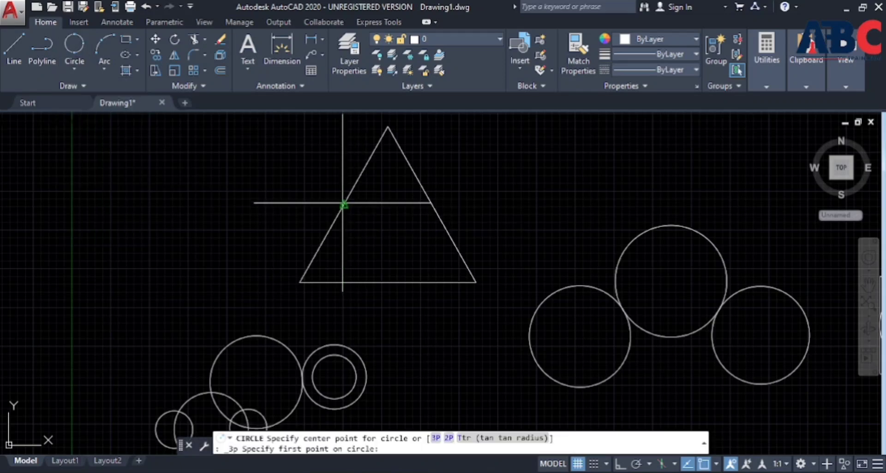
{"action": "left_click", "coordinate": [344, 204]}
{"action": "left_click", "coordinate": [431, 204]}
{"action": "left_click", "coordinate": [392, 283]}
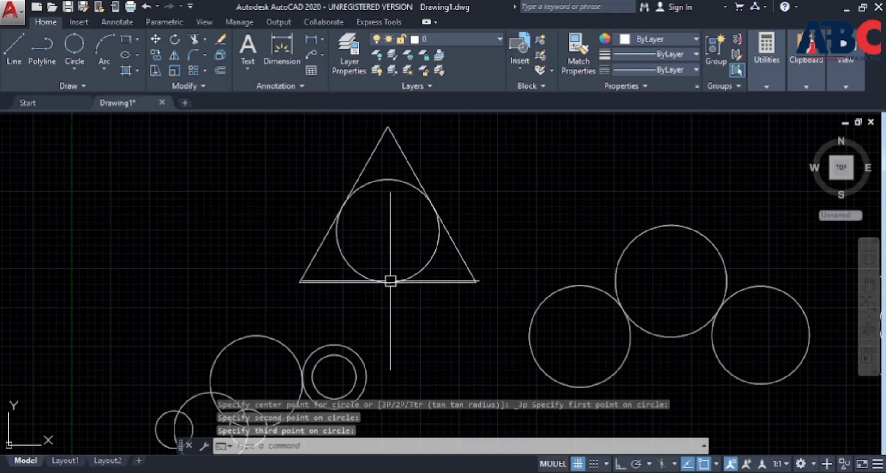
Examine closely how the 3-Point circle meets the sloping sides of the triangle.
{"action": "scroll", "coordinate": [428, 192], "scroll_direction": "up", "scroll_amount": 5}
{"action": "scroll", "coordinate": [412, 196], "scroll_direction": "down", "scroll_amount": 2}
{"action": "scroll", "coordinate": [342, 327], "scroll_direction": "up", "scroll_amount": 8}
{"action": "scroll", "coordinate": [370, 310], "scroll_direction": "down", "scroll_amount": 8}
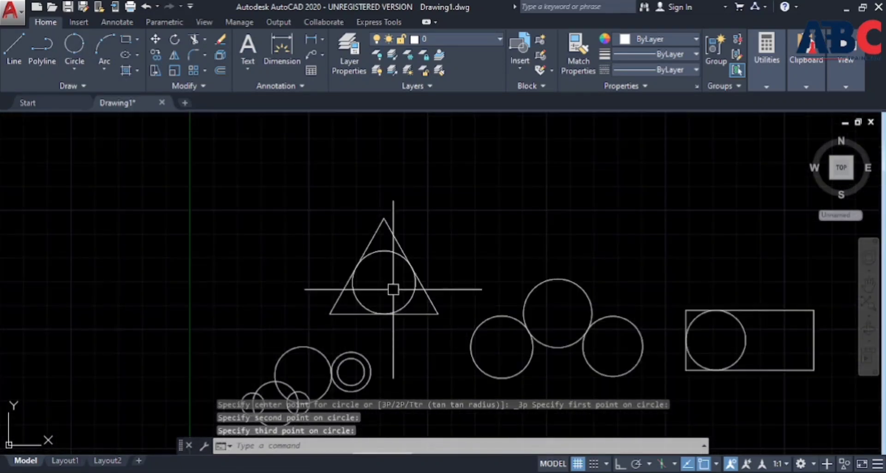
{"action": "scroll", "coordinate": [465, 263], "scroll_direction": "up", "scroll_amount": 10}
{"action": "scroll", "coordinate": [465, 268], "scroll_direction": "down", "scroll_amount": 6}
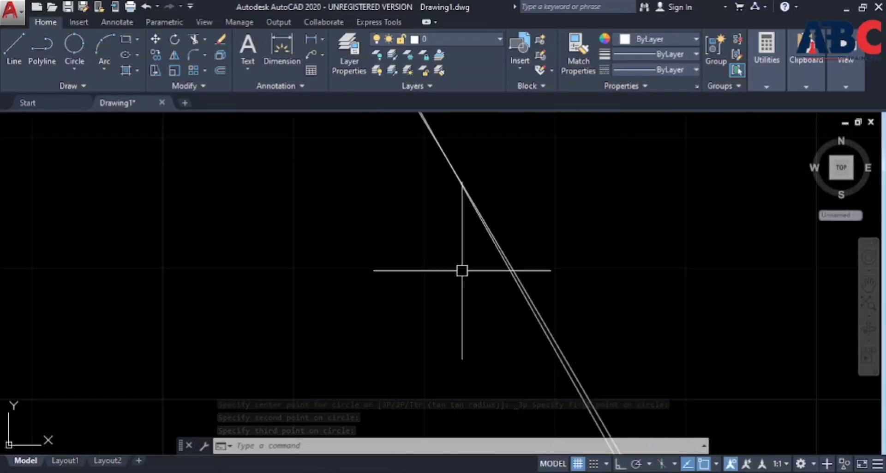
{"action": "scroll", "coordinate": [459, 168], "scroll_direction": "up", "scroll_amount": 6}
{"action": "scroll", "coordinate": [424, 237], "scroll_direction": "down", "scroll_amount": 5}
{"action": "scroll", "coordinate": [503, 174], "scroll_direction": "down", "scroll_amount": 8}
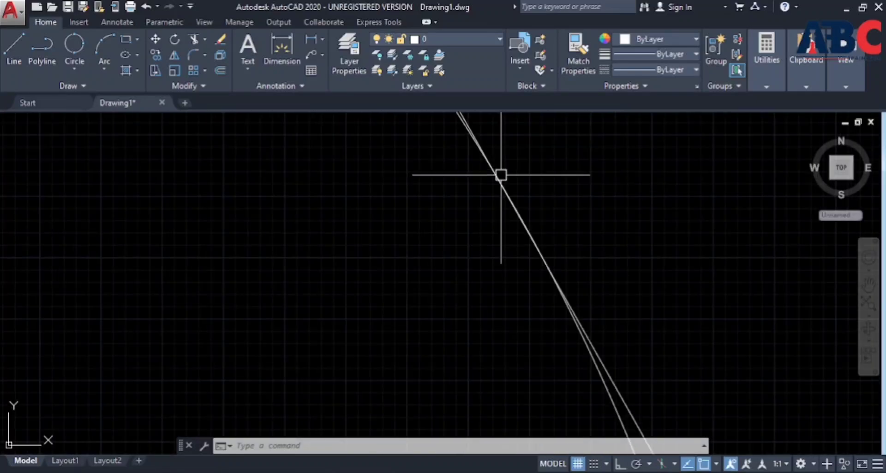
{"action": "scroll", "coordinate": [441, 256], "scroll_direction": "up", "scroll_amount": 8}
{"action": "scroll", "coordinate": [297, 455], "scroll_direction": "up", "scroll_amount": 10}
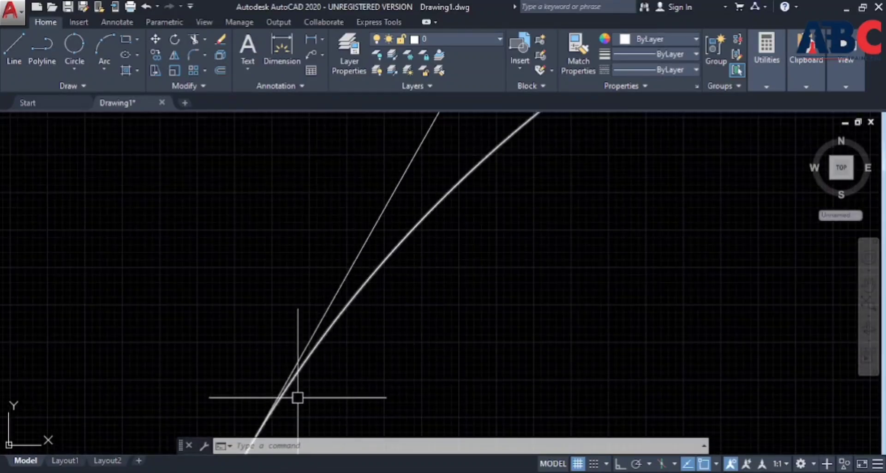
{"action": "scroll", "coordinate": [306, 178], "scroll_direction": "down", "scroll_amount": 5}
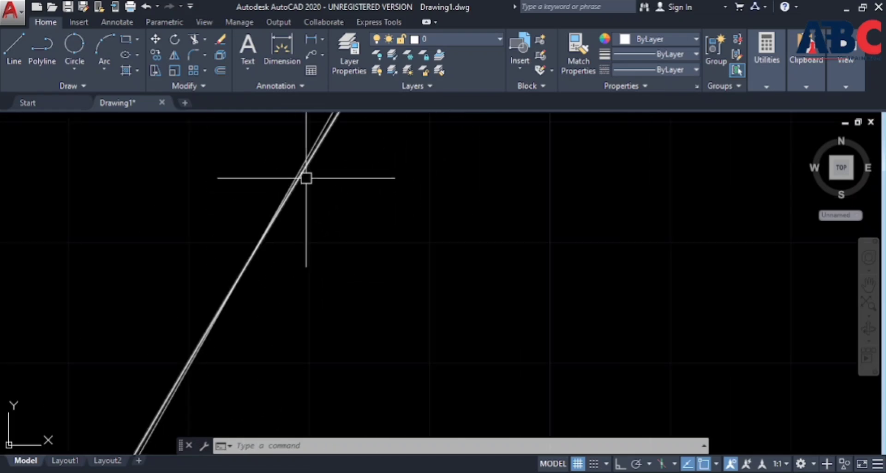
{"action": "scroll", "coordinate": [245, 320], "scroll_direction": "up", "scroll_amount": 1}
{"action": "scroll", "coordinate": [301, 157], "scroll_direction": "up", "scroll_amount": 4}
{"action": "scroll", "coordinate": [256, 223], "scroll_direction": "down", "scroll_amount": 8}
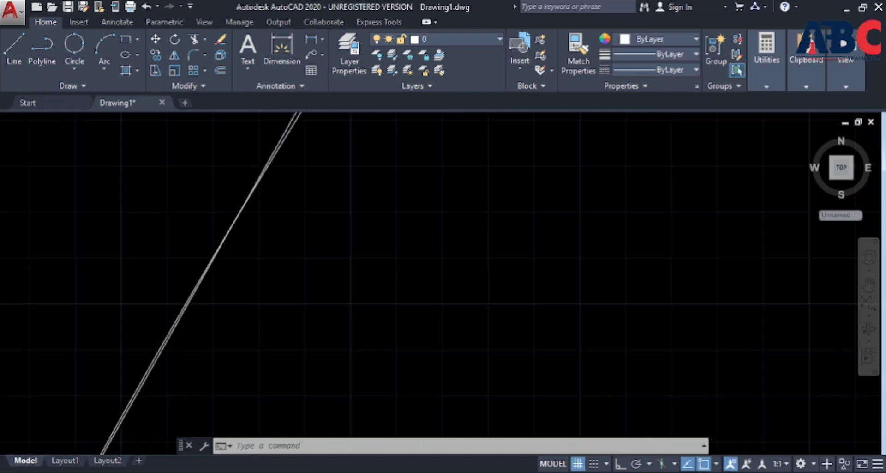
Delete the 3-Point circle inside the triangle.
{"action": "scroll", "coordinate": [352, 206], "scroll_direction": "up", "scroll_amount": 4}
{"action": "left_click", "coordinate": [298, 151]}
{"action": "key", "text": "Delete"}
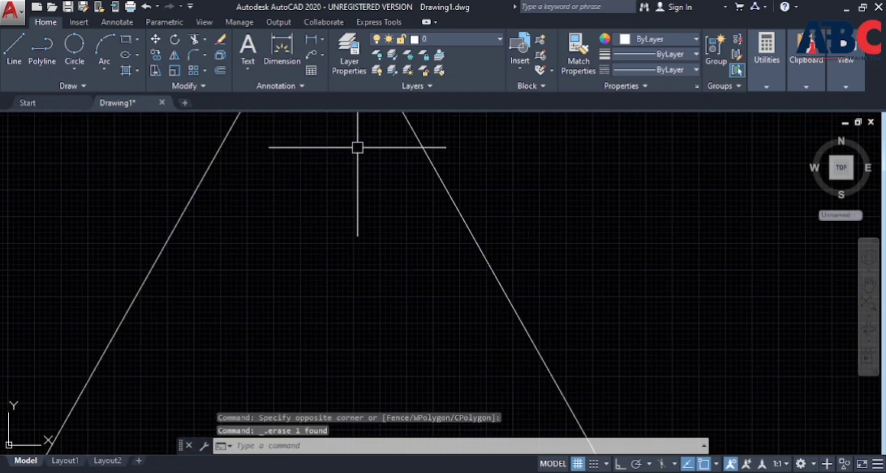
{"action": "left_click", "coordinate": [74, 69]}
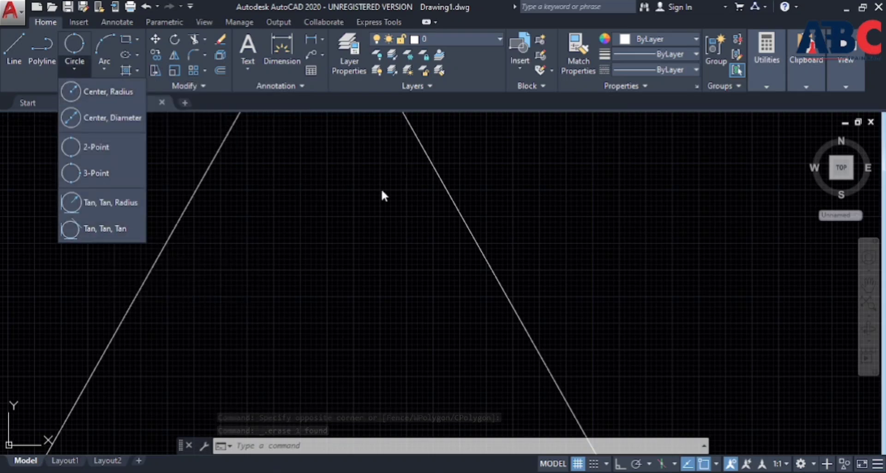
{"action": "left_click", "coordinate": [75, 68]}
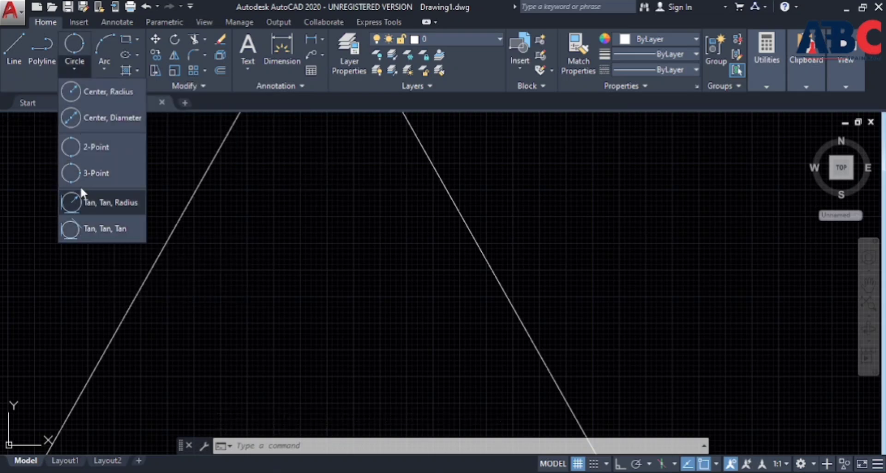
{"action": "left_click", "coordinate": [90, 92]}
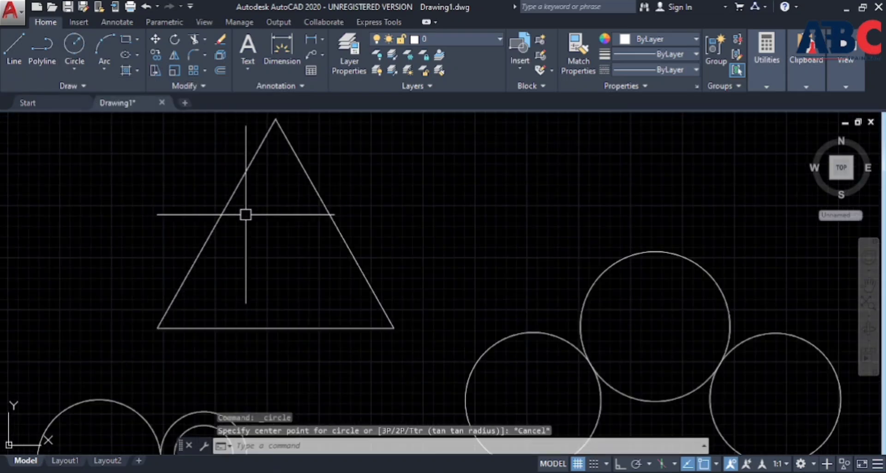
{"action": "key", "text": "Escape"}
{"action": "key", "text": "Escape"}
{"action": "key", "text": "Escape"}
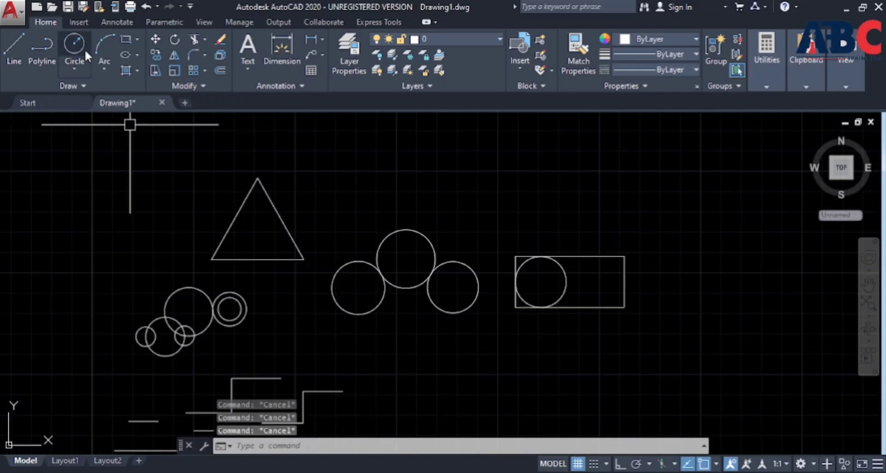
{"action": "left_click", "coordinate": [102, 69]}
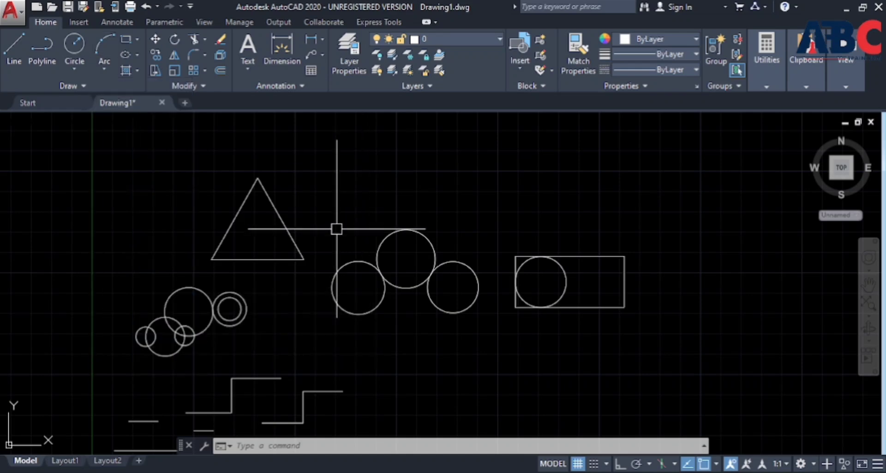
Draw an L-shape above the triangle with Ortho on: a 50' line straight down followed by a 50' line to the right.
{"action": "scroll", "coordinate": [337, 194], "scroll_direction": "down", "scroll_amount": 6}
{"action": "scroll", "coordinate": [338, 176], "scroll_direction": "up", "scroll_amount": 9}
{"action": "key", "text": "Return"}
{"action": "left_click", "coordinate": [337, 135]}
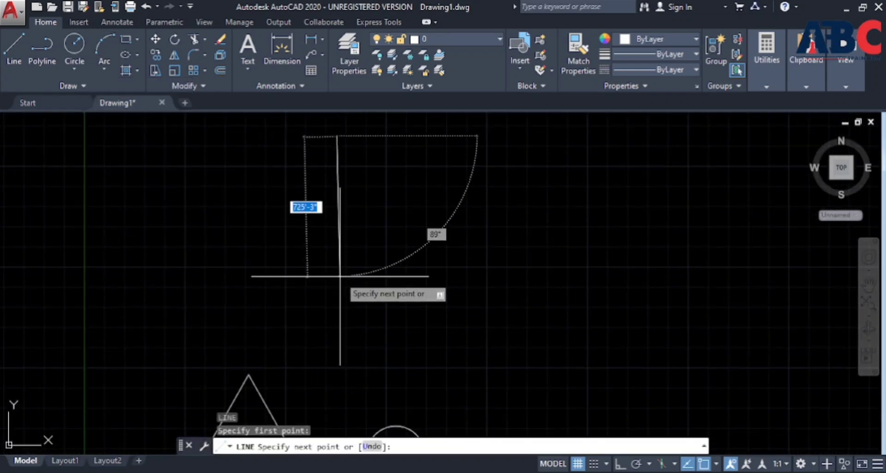
{"action": "left_click", "coordinate": [625, 464]}
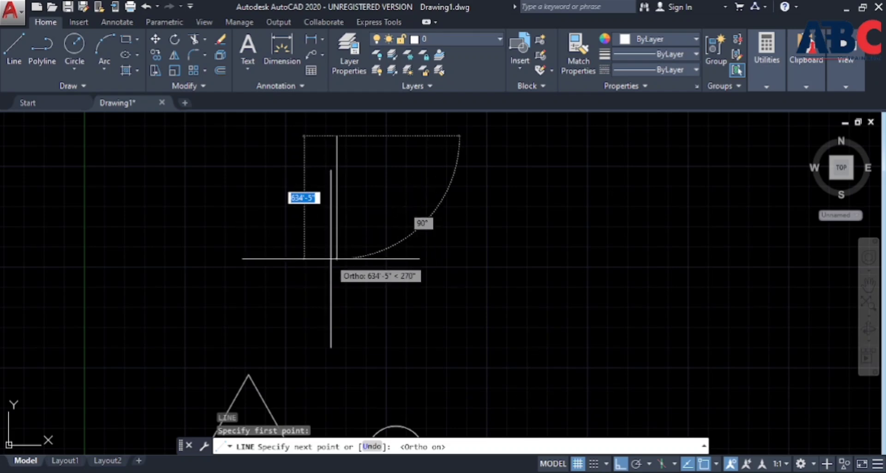
{"action": "scroll", "coordinate": [333, 252], "scroll_direction": "up", "scroll_amount": 10}
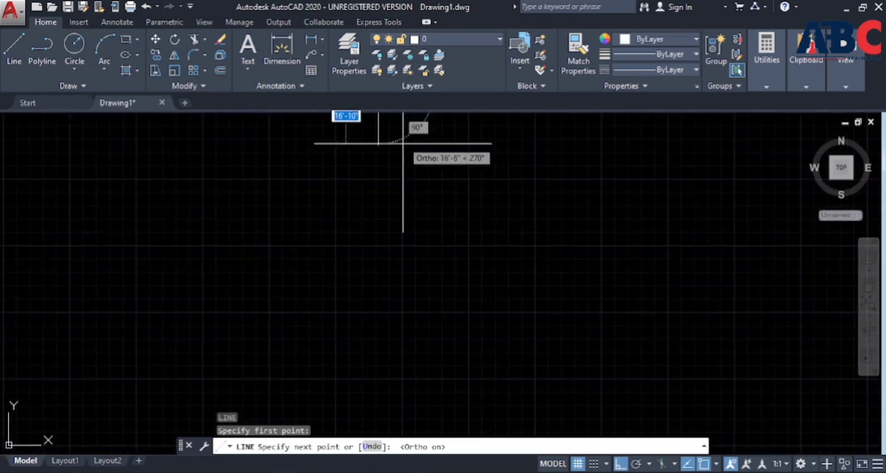
{"action": "key", "text": "Return"}
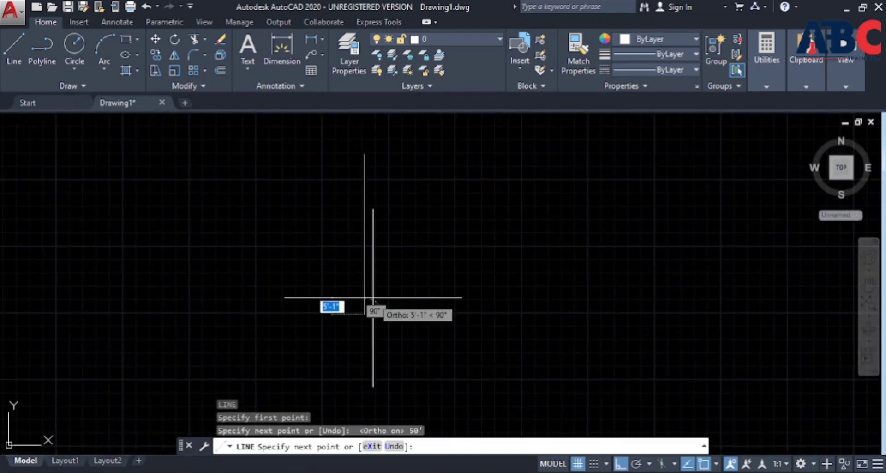
{"action": "key", "text": "Return"}
{"action": "key", "text": "Escape"}
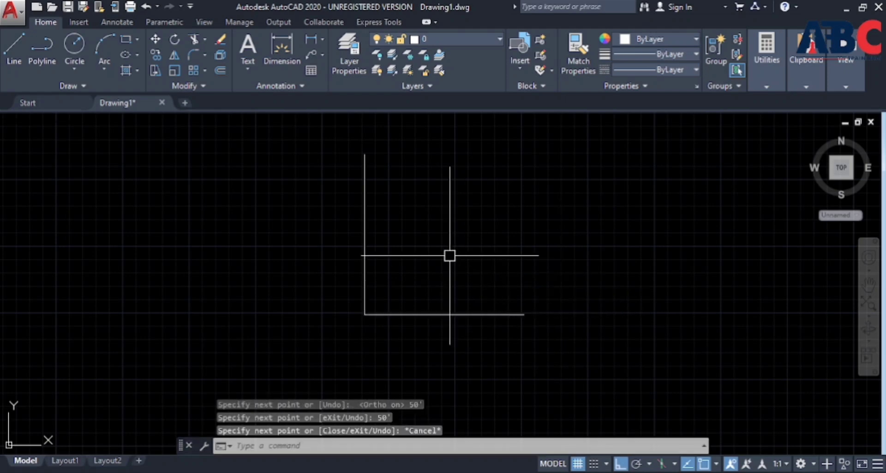
Copy the two lines of the L-shape five times in a horizontal row to its right, then end the command.
{"action": "left_click_drag", "start_coordinate": [451, 254], "coordinate": [346, 342]}
{"action": "type", "text": "co"}
{"action": "key", "text": "Return"}
{"action": "left_click", "coordinate": [365, 366]}
{"action": "scroll", "coordinate": [297, 365], "scroll_direction": "down", "scroll_amount": 4}
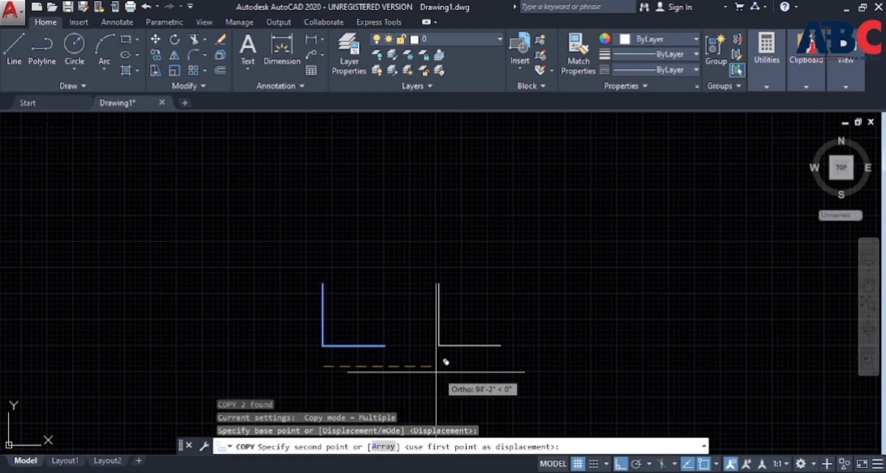
{"action": "left_click", "coordinate": [431, 373]}
{"action": "left_click", "coordinate": [535, 373]}
{"action": "middle_click_drag", "start_coordinate": [482, 373], "coordinate": [379, 362]}
{"action": "left_click", "coordinate": [522, 372]}
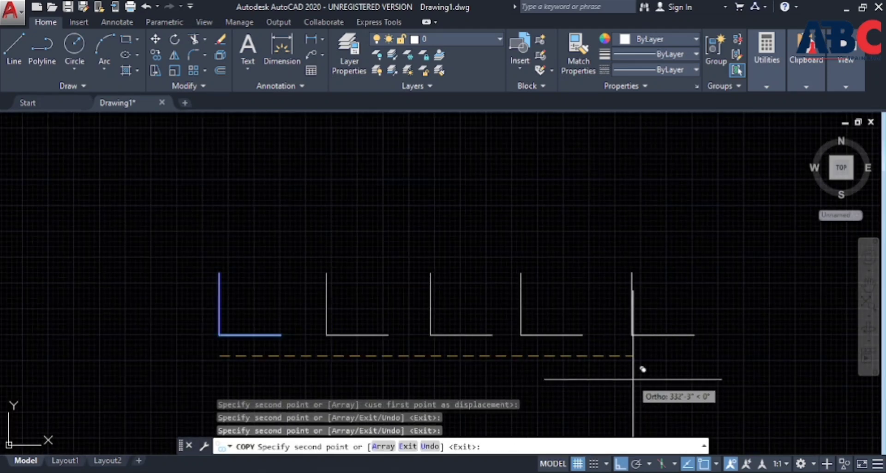
{"action": "left_click", "coordinate": [622, 370]}
{"action": "left_click", "coordinate": [725, 370]}
{"action": "key", "text": "Escape"}
{"action": "key", "text": "Escape"}
{"action": "key", "text": "Escape"}
{"action": "key", "text": "Escape"}
Draw a Start, Center, End arc on the first L-shape with Ortho off, from the horizontal line's free end to the vertical line's upper end, centred on the corner.
{"action": "scroll", "coordinate": [215, 332], "scroll_direction": "up", "scroll_amount": 4}
{"action": "middle_click_drag", "start_coordinate": [248, 316], "coordinate": [289, 307]}
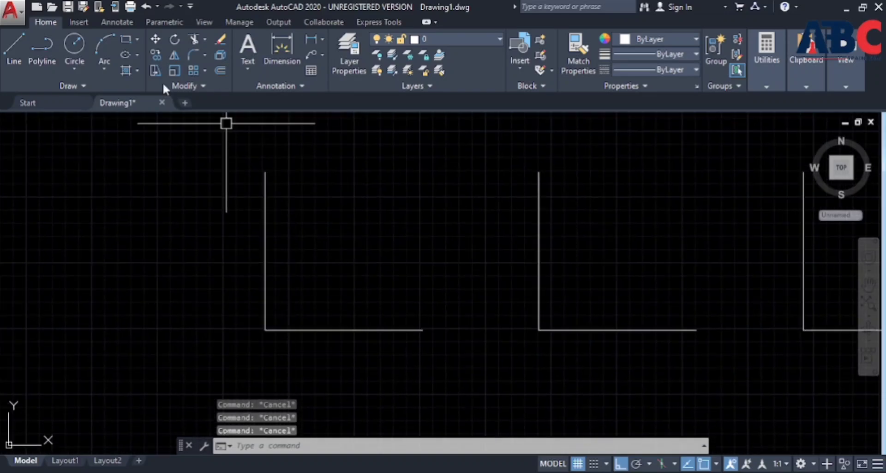
{"action": "left_click", "coordinate": [104, 69]}
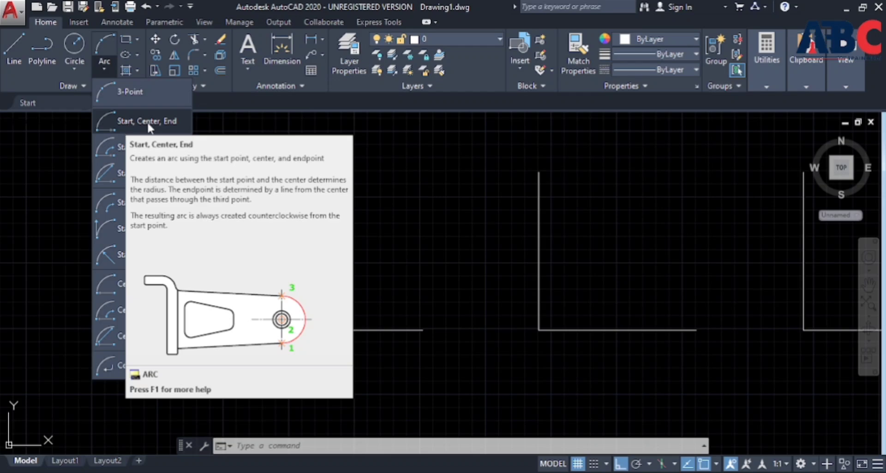
{"action": "left_click", "coordinate": [119, 120]}
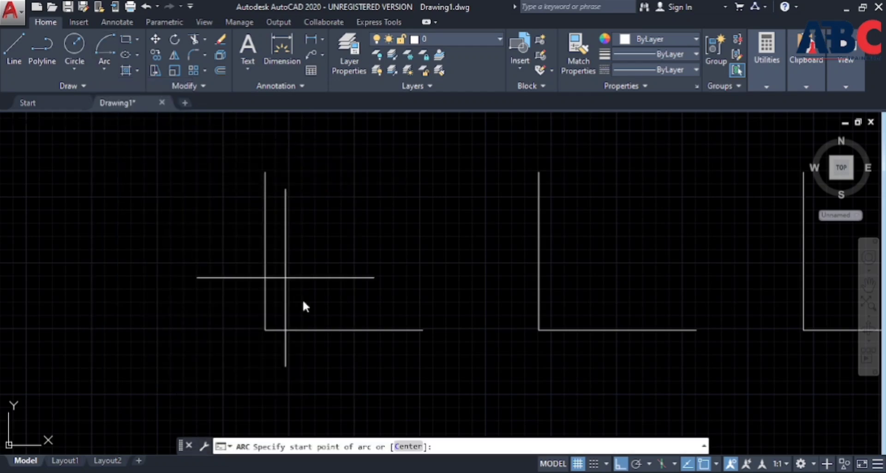
{"action": "left_click", "coordinate": [422, 329]}
{"action": "left_click", "coordinate": [621, 463]}
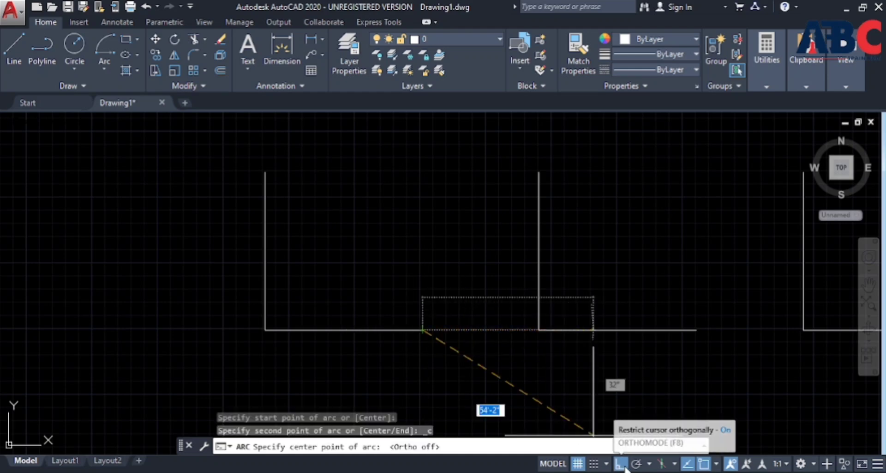
{"action": "left_click", "coordinate": [266, 329]}
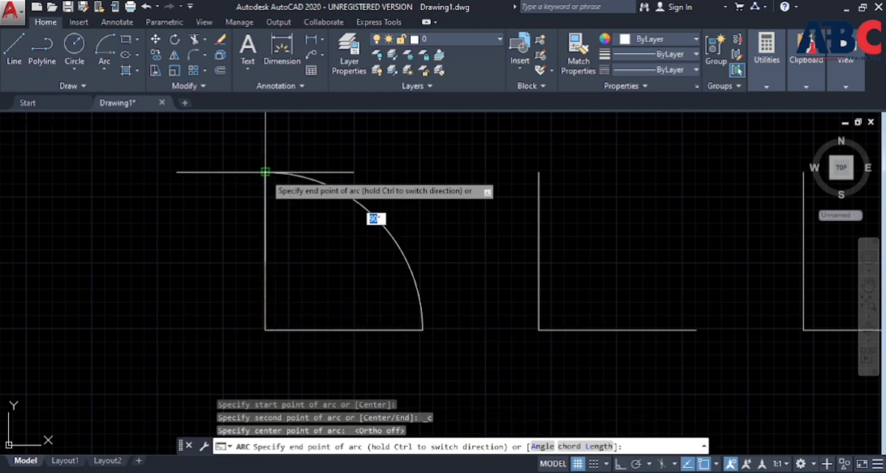
{"action": "left_click", "coordinate": [266, 172]}
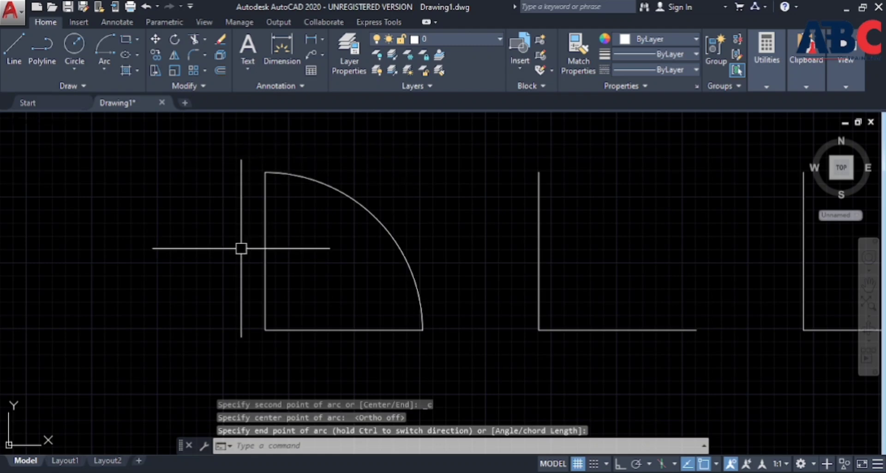
Draw a second Start, Center, End arc on the first L-shape, from the vertical line's upper end around the corner to the horizontal line's free end.
{"action": "left_click", "coordinate": [105, 68]}
{"action": "left_click", "coordinate": [134, 119]}
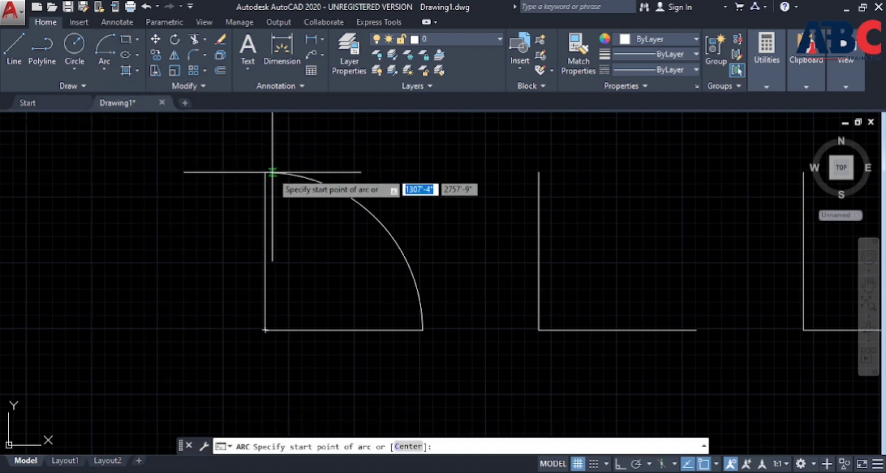
{"action": "left_click", "coordinate": [265, 172]}
{"action": "left_click", "coordinate": [266, 330]}
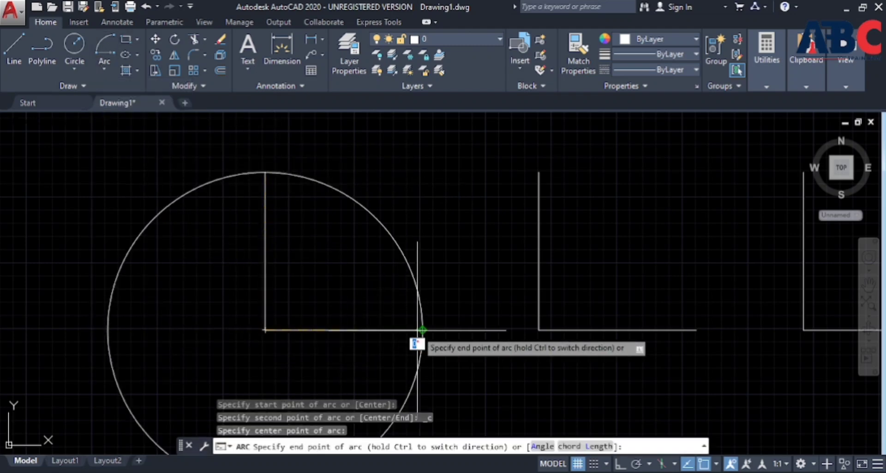
{"action": "left_click", "coordinate": [422, 330]}
Draw a Start, Center, Angle arc of about 60° on the second L-shape, from the horizontal line's free end and centred on the corner.
{"action": "scroll", "coordinate": [235, 219], "scroll_direction": "down", "scroll_amount": 4}
{"action": "scroll", "coordinate": [176, 293], "scroll_direction": "up", "scroll_amount": 4}
{"action": "scroll", "coordinate": [173, 263], "scroll_direction": "down", "scroll_amount": 4}
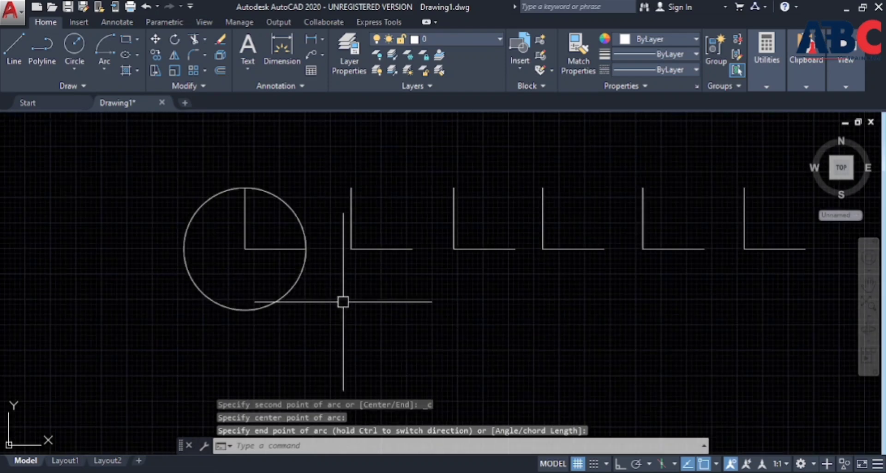
{"action": "left_click", "coordinate": [102, 65]}
{"action": "left_click", "coordinate": [124, 145]}
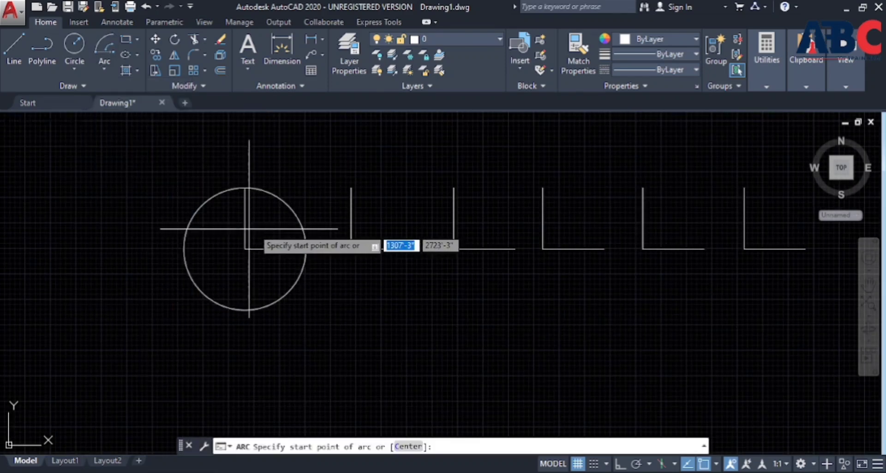
{"action": "scroll", "coordinate": [414, 261], "scroll_direction": "up", "scroll_amount": 4}
{"action": "left_click", "coordinate": [414, 262]}
{"action": "left_click", "coordinate": [257, 260]}
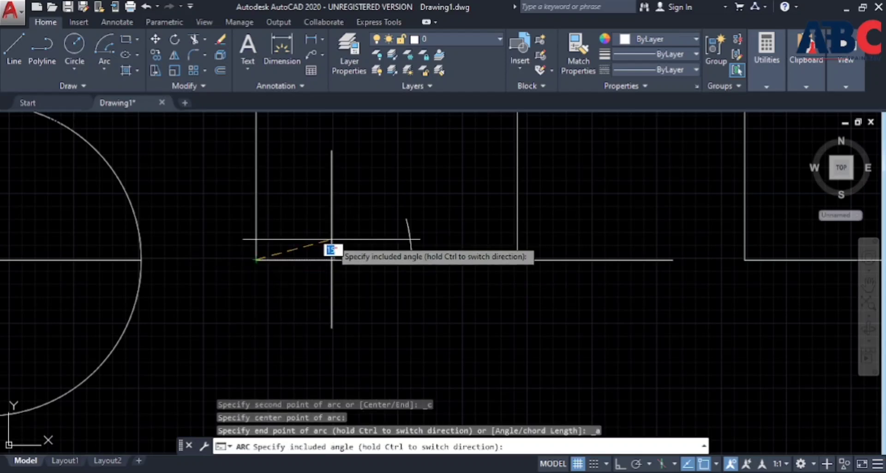
{"action": "middle_click_drag", "start_coordinate": [307, 115], "coordinate": [306, 180]}
{"action": "scroll", "coordinate": [306, 180], "scroll_direction": "up", "scroll_amount": 2}
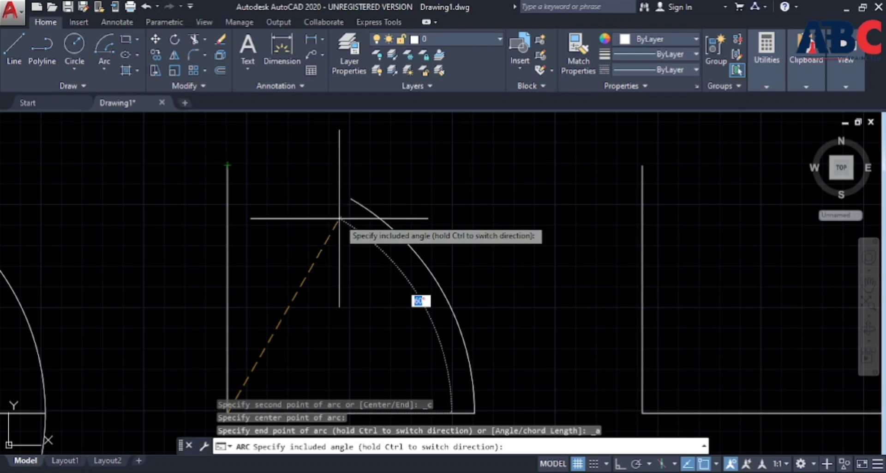
{"action": "left_click", "coordinate": [340, 219]}
Draw a Start, Center, Length arc on the third L-shape from the horizontal line's free end, centred on the corner, setting the chord length freehand.
{"action": "scroll", "coordinate": [148, 183], "scroll_direction": "down", "scroll_amount": 3}
{"action": "scroll", "coordinate": [374, 207], "scroll_direction": "up", "scroll_amount": 2}
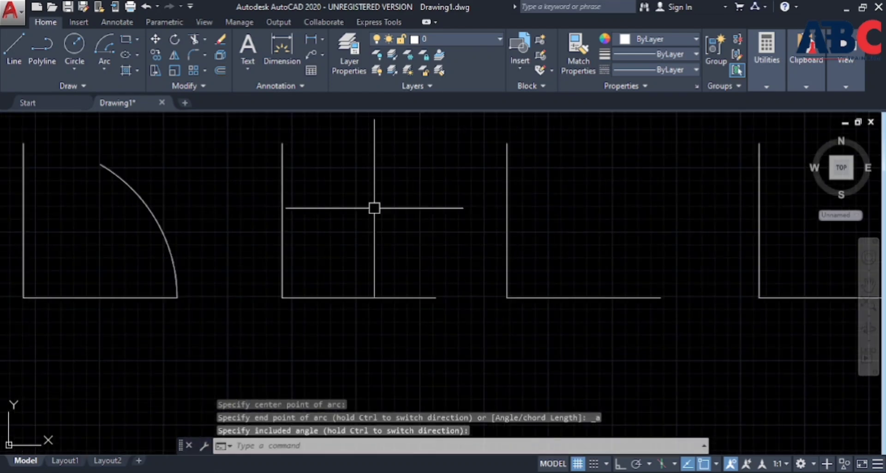
{"action": "left_click", "coordinate": [94, 70]}
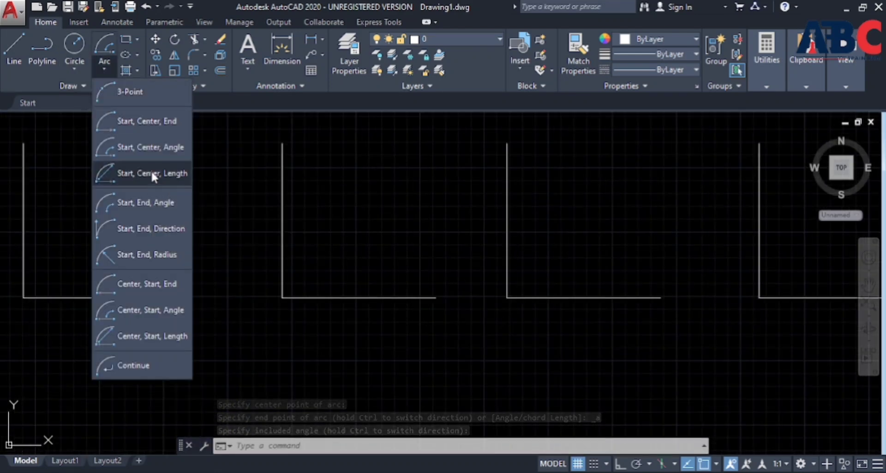
{"action": "left_click", "coordinate": [152, 173]}
{"action": "left_click", "coordinate": [436, 297]}
{"action": "left_click", "coordinate": [282, 297]}
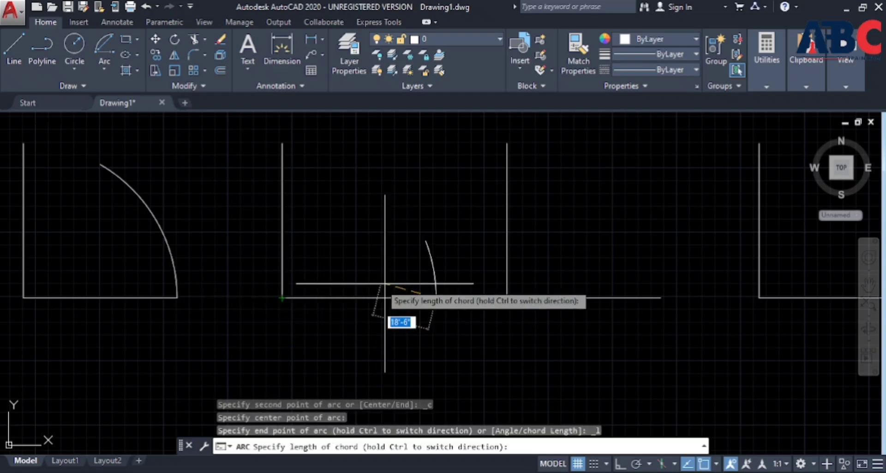
{"action": "left_click", "coordinate": [350, 168]}
Draw a Center, Start, End arc on the fourth L-shape, centred on the corner, from the horizontal line's free end to the vertical line's upper end.
{"action": "scroll", "coordinate": [423, 311], "scroll_direction": "down", "scroll_amount": 5}
{"action": "scroll", "coordinate": [373, 216], "scroll_direction": "up", "scroll_amount": 3}
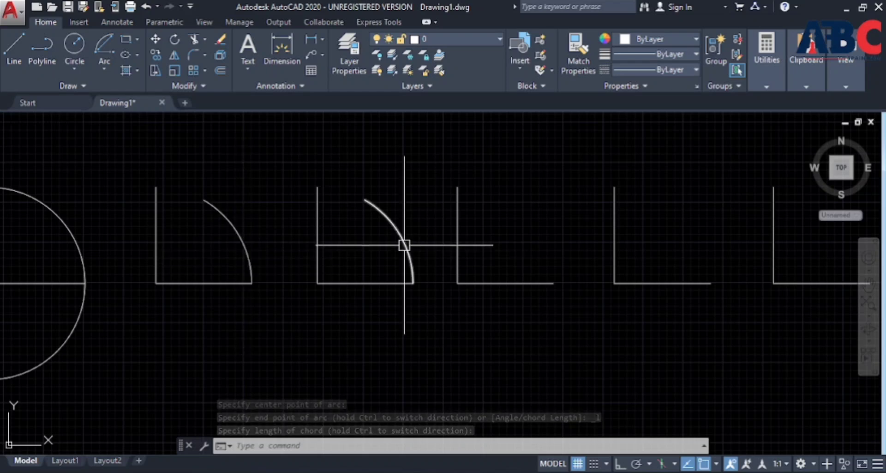
{"action": "middle_click_drag", "start_coordinate": [550, 269], "coordinate": [409, 265]}
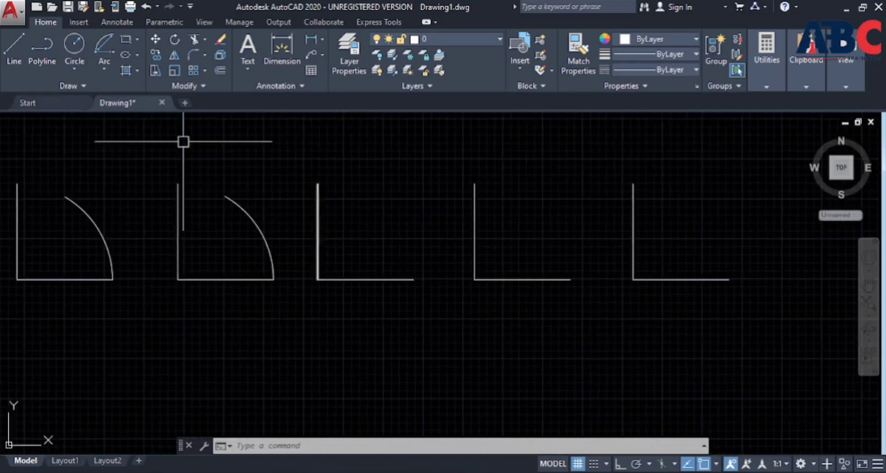
{"action": "left_click", "coordinate": [103, 69]}
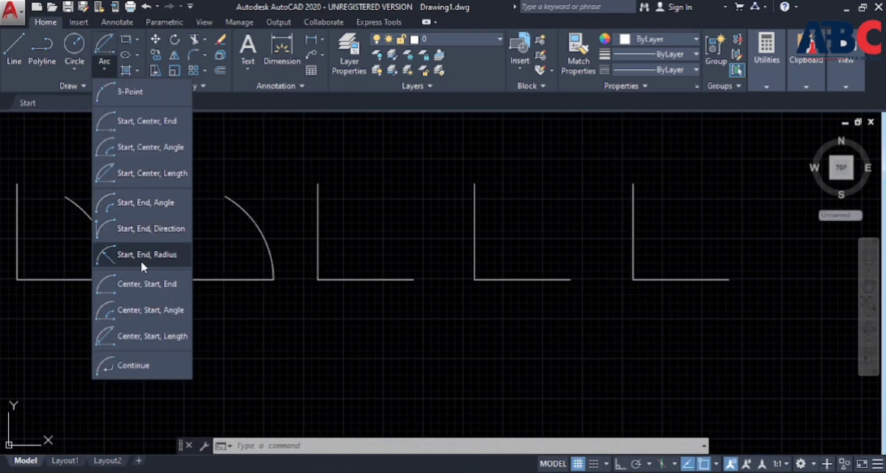
{"action": "left_click", "coordinate": [156, 283]}
{"action": "left_click", "coordinate": [318, 278]}
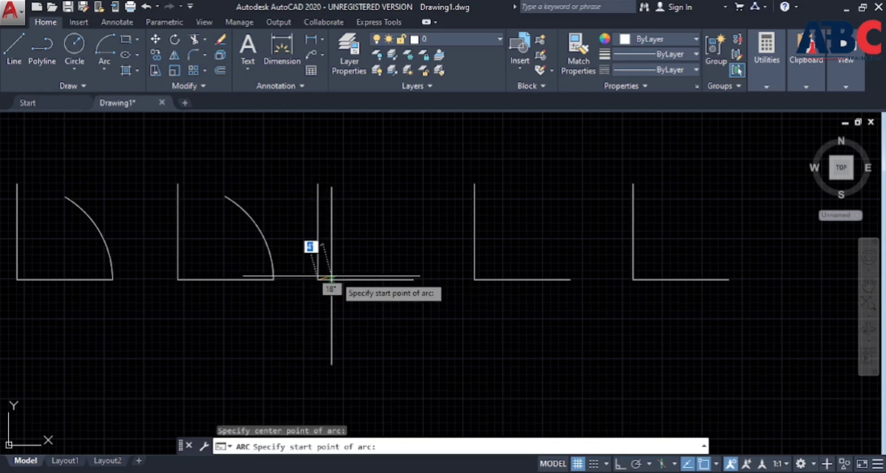
{"action": "left_click", "coordinate": [413, 279]}
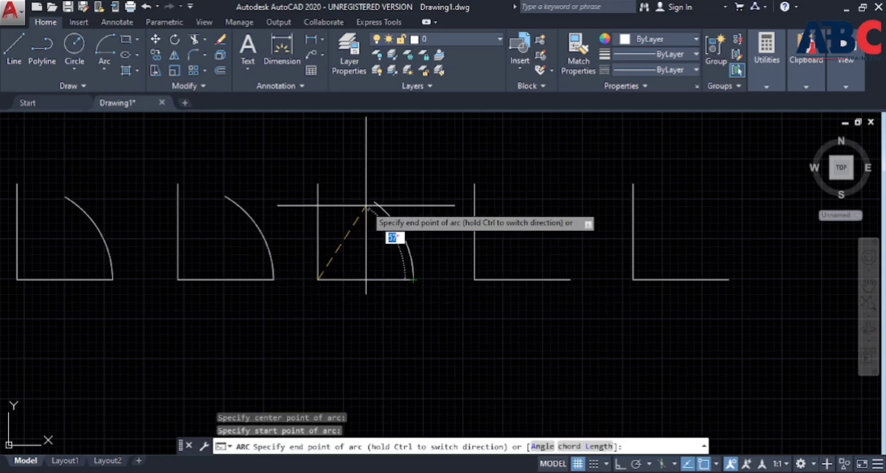
{"action": "left_click", "coordinate": [319, 183]}
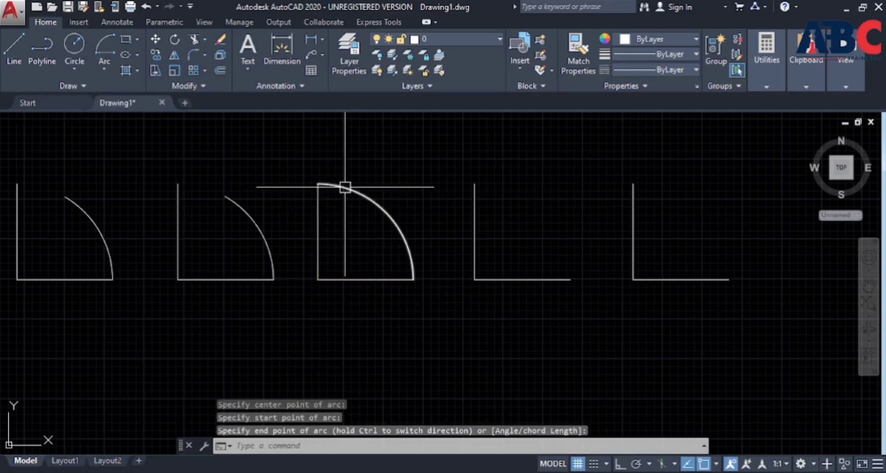
Draw a Center, Start, Angle arc on the fifth L-shape, centred on the corner and starting at the horizontal line's free end, with a freehand included angle.
{"action": "left_click", "coordinate": [104, 69]}
{"action": "left_click", "coordinate": [135, 310]}
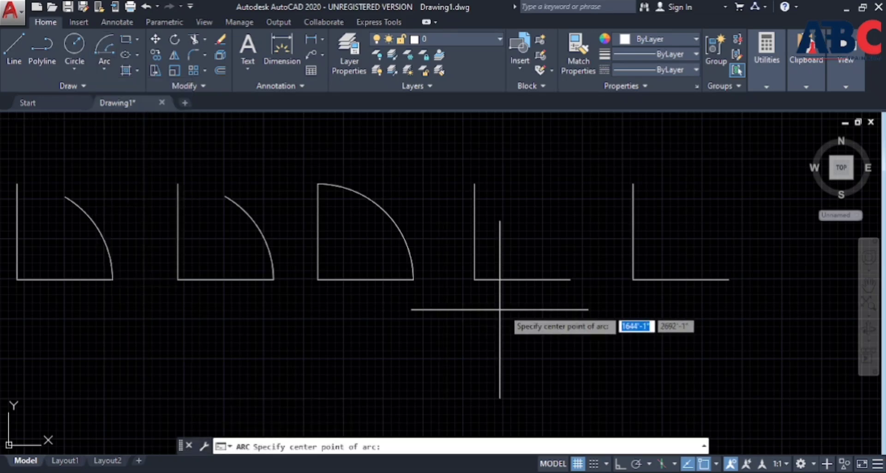
{"action": "left_click", "coordinate": [475, 279]}
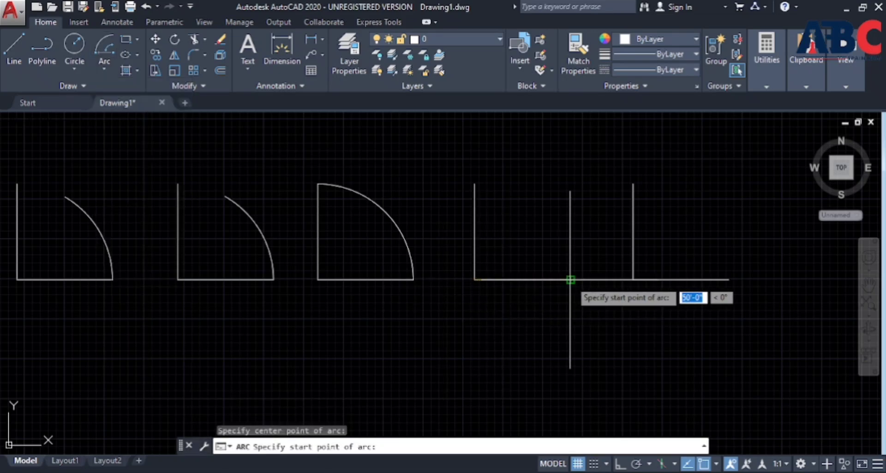
{"action": "left_click", "coordinate": [571, 280]}
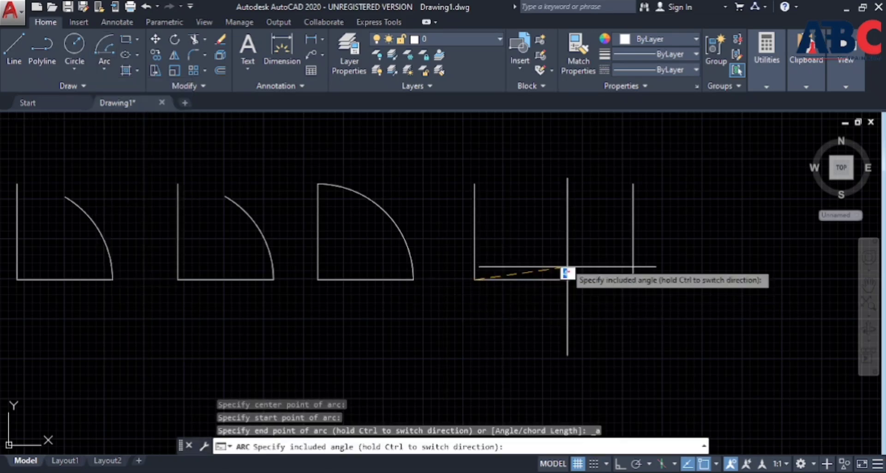
{"action": "left_click", "coordinate": [522, 197]}
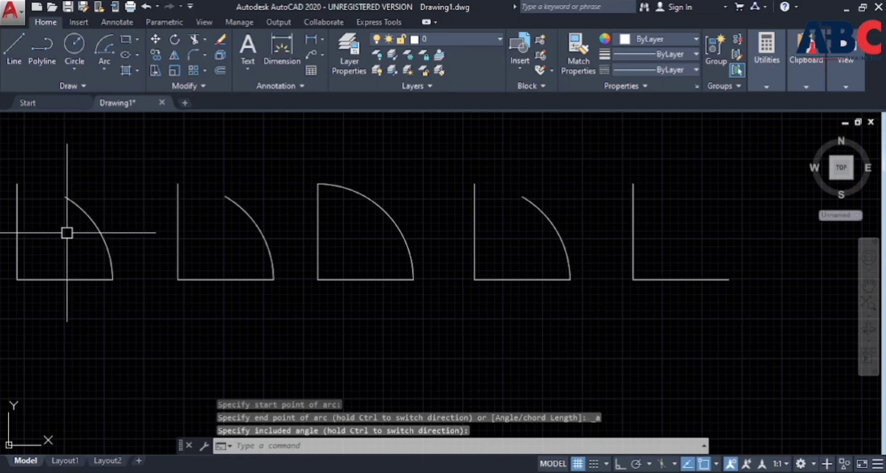
Draw a Center, Start, Length arc on the sixth L-shape, centred on the corner and starting at the horizontal line's free end, with a freehand chord length.
{"action": "left_click", "coordinate": [105, 70]}
{"action": "left_click", "coordinate": [126, 328]}
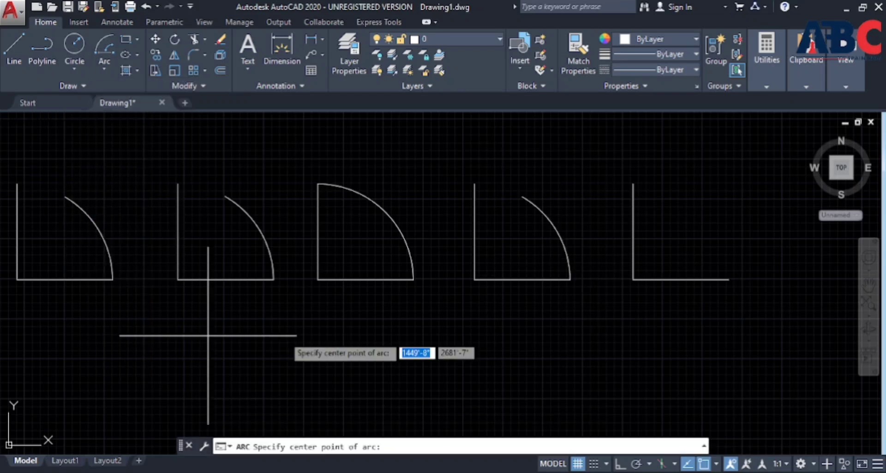
{"action": "left_click", "coordinate": [633, 279]}
{"action": "left_click", "coordinate": [726, 279]}
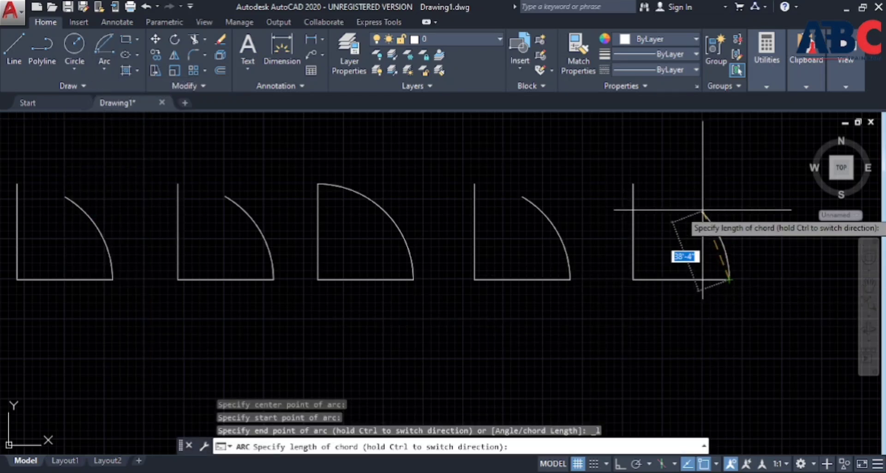
{"action": "left_click", "coordinate": [681, 193]}
{"action": "scroll", "coordinate": [524, 217], "scroll_direction": "down", "scroll_amount": 3}
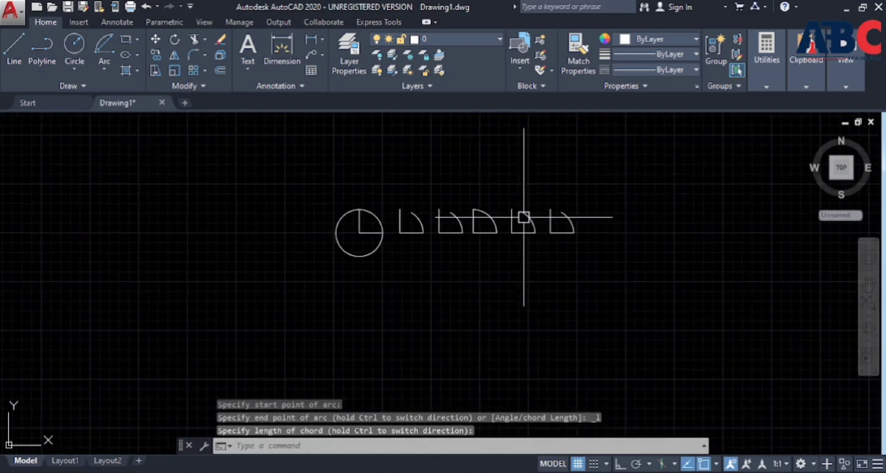
{"action": "left_click", "coordinate": [105, 68]}
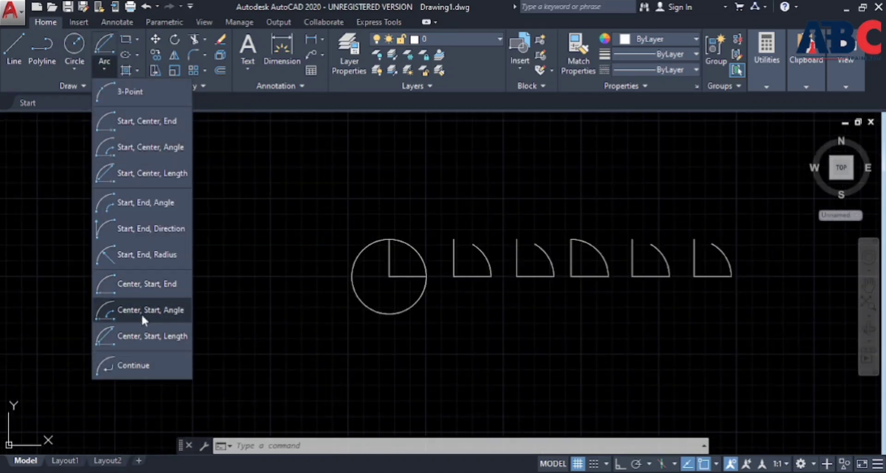
{"action": "left_click", "coordinate": [140, 203]}
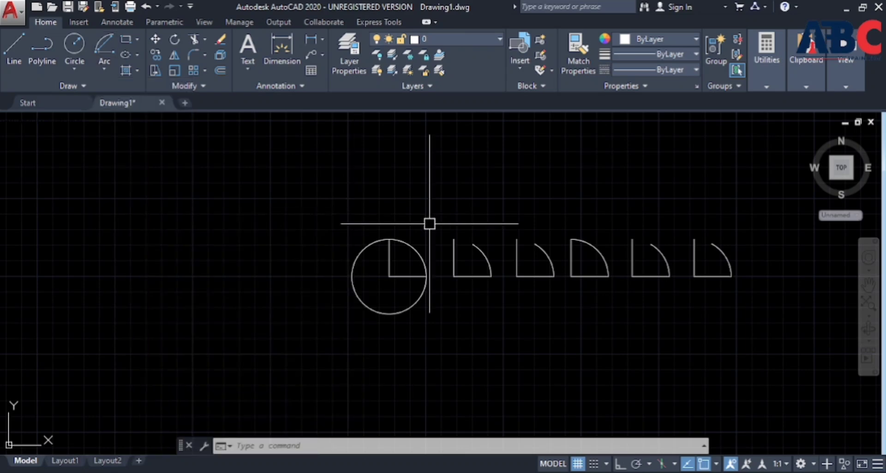
Draw a U-shape open to the right from three Ortho lines in the empty area left of the L-shapes, both horizontal lines ending in line.
{"action": "scroll", "coordinate": [430, 224], "scroll_direction": "down", "scroll_amount": 3}
{"action": "scroll", "coordinate": [340, 192], "scroll_direction": "up", "scroll_amount": 3}
{"action": "type", "text": "l"}
{"action": "key", "text": "Return"}
{"action": "left_click", "coordinate": [238, 189]}
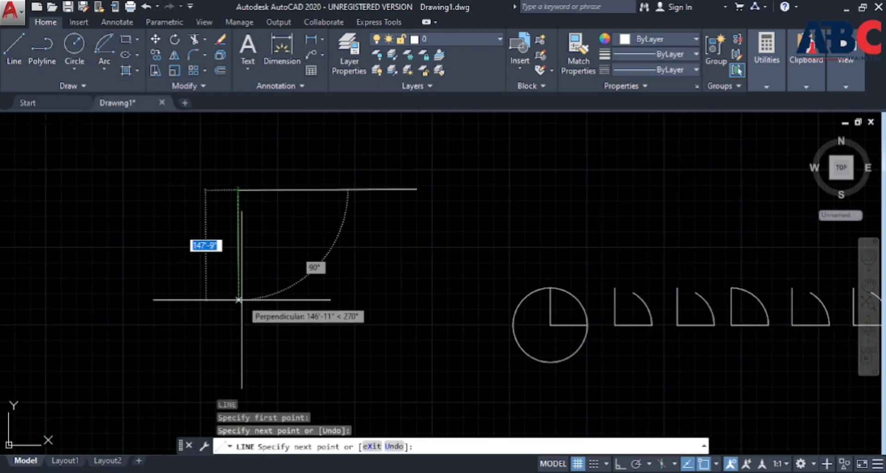
{"action": "key", "text": "ctrl+z"}
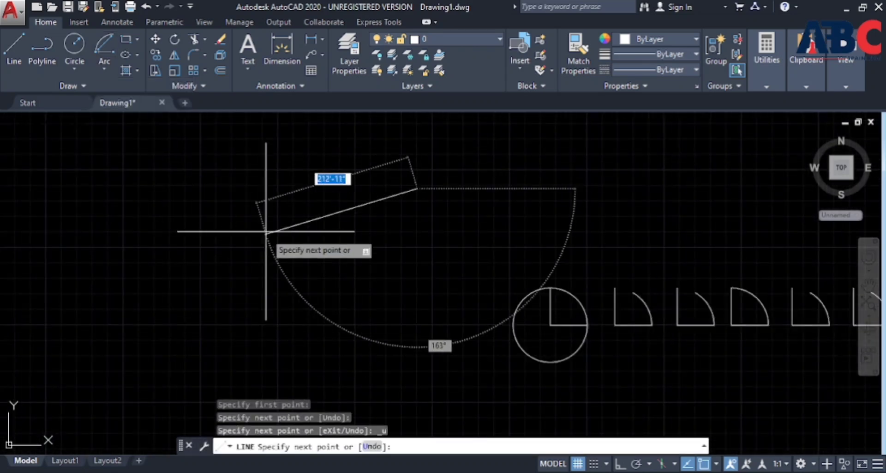
{"action": "left_click", "coordinate": [618, 464]}
{"action": "left_click", "coordinate": [310, 190]}
{"action": "left_click", "coordinate": [310, 257]}
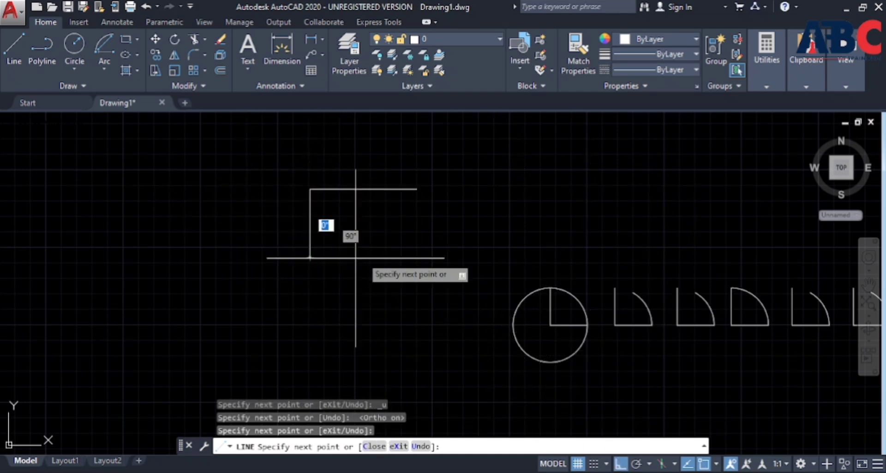
{"action": "left_click", "coordinate": [417, 257]}
{"action": "key", "text": "Escape"}
{"action": "key", "text": "Escape"}
{"action": "key", "text": "Escape"}
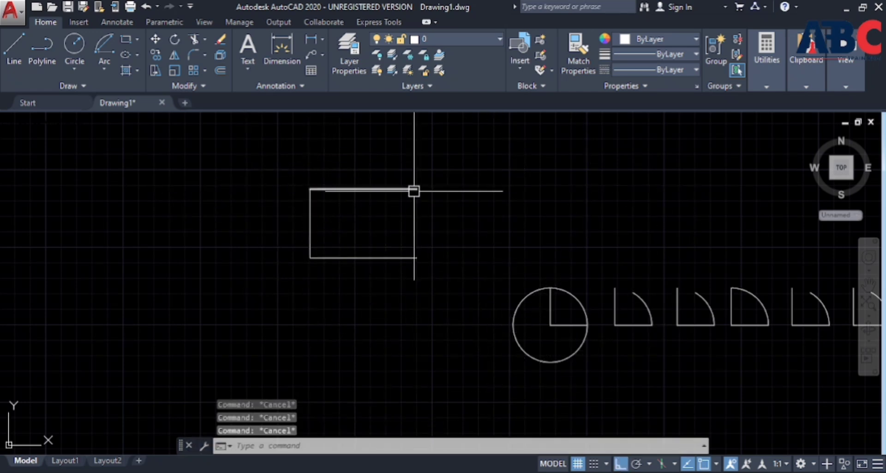
Draw a Start, End, Angle arc across the U-shape's open side, from the lower line's end to the upper line's end, with Ortho off and a freehand included angle.
{"action": "left_click", "coordinate": [99, 61]}
{"action": "left_click", "coordinate": [131, 201]}
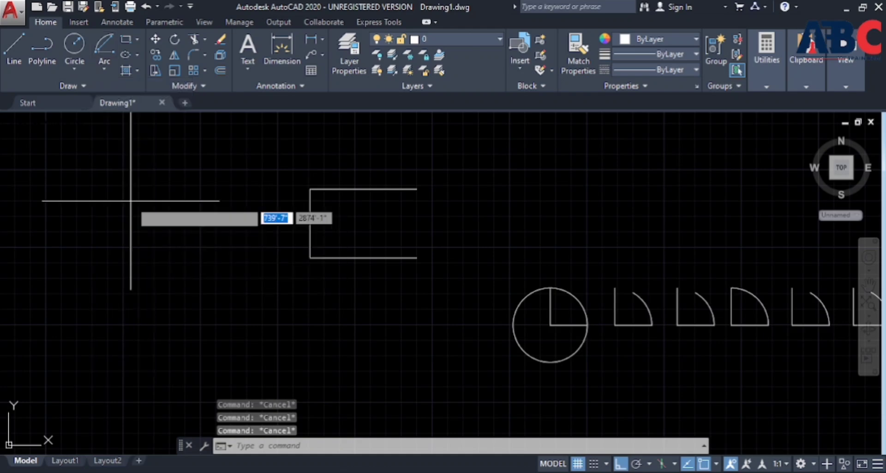
{"action": "left_click", "coordinate": [417, 257]}
{"action": "left_click", "coordinate": [417, 189]}
{"action": "scroll", "coordinate": [441, 205], "scroll_direction": "up", "scroll_amount": 4}
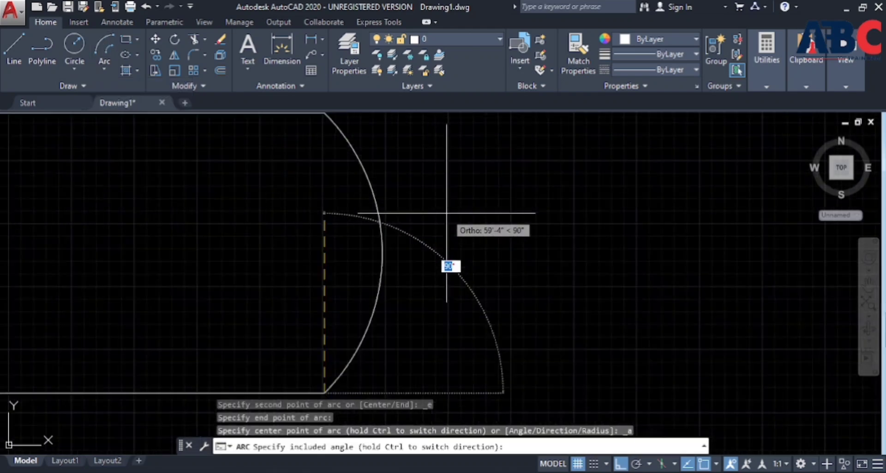
{"action": "scroll", "coordinate": [416, 224], "scroll_direction": "down", "scroll_amount": 3}
{"action": "left_click", "coordinate": [621, 464]}
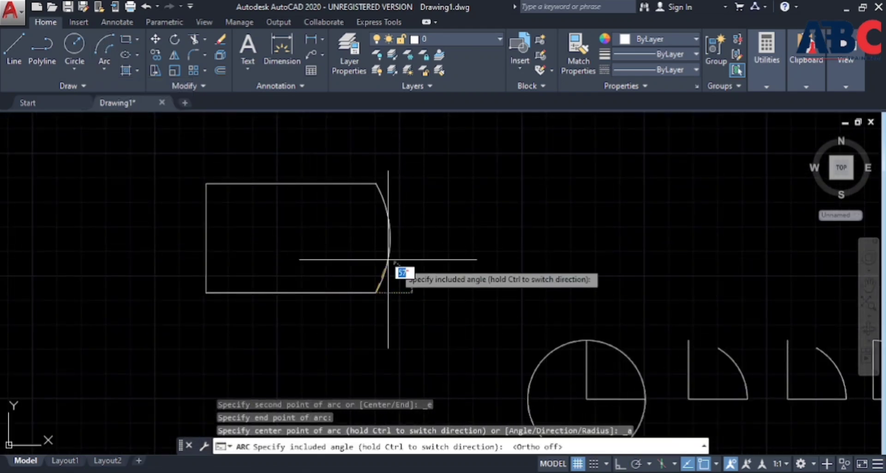
{"action": "left_click", "coordinate": [345, 266]}
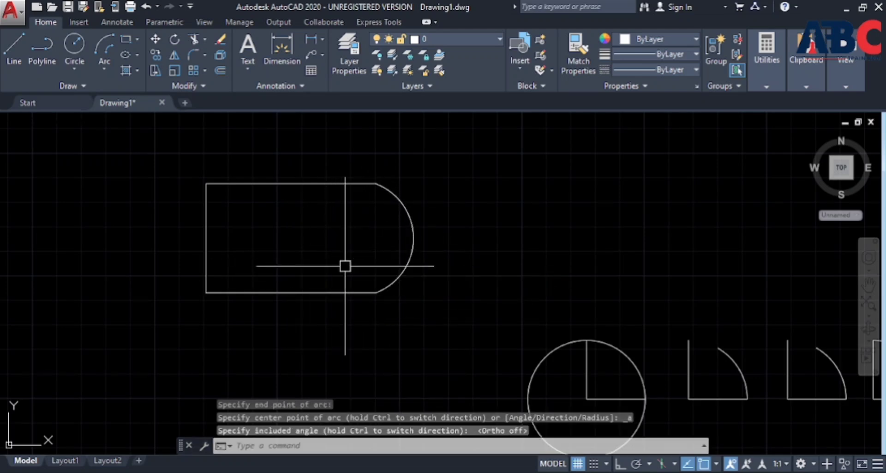
Draw a Start, End, Direction arc from the U-shape's upper line end to its lower line end, with a freehand tangent direction that bulges it inward.
{"action": "left_click", "coordinate": [104, 69]}
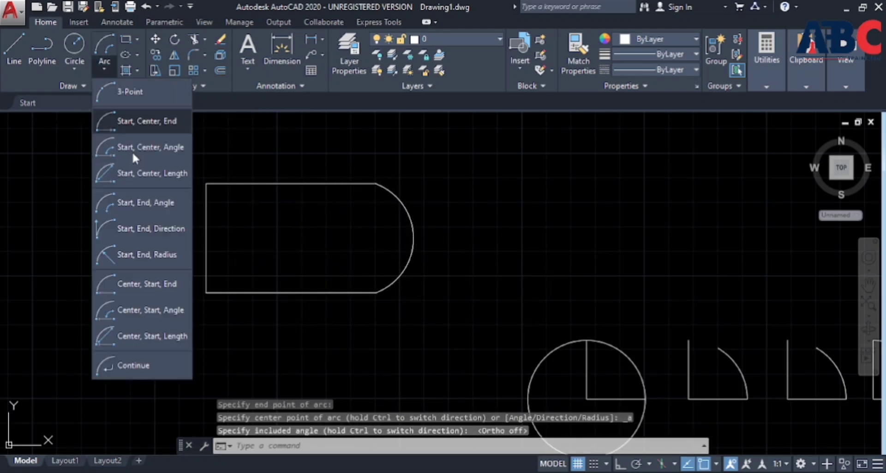
{"action": "left_click", "coordinate": [139, 231]}
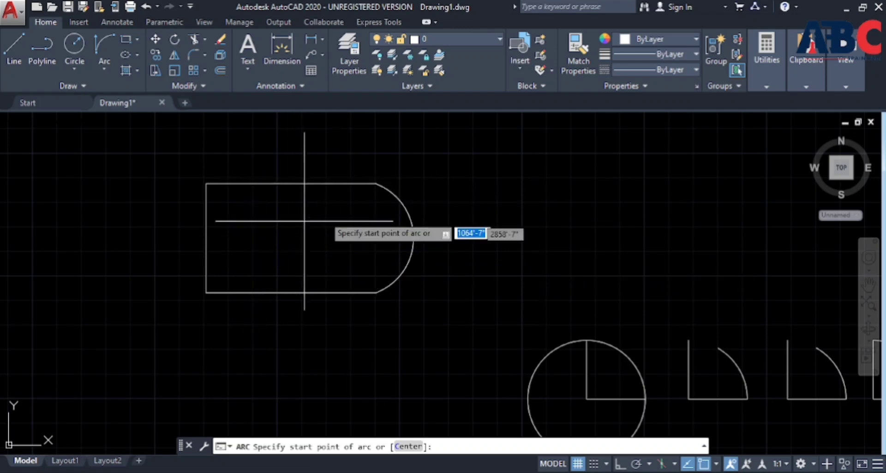
{"action": "left_click", "coordinate": [371, 184]}
{"action": "left_click", "coordinate": [377, 292]}
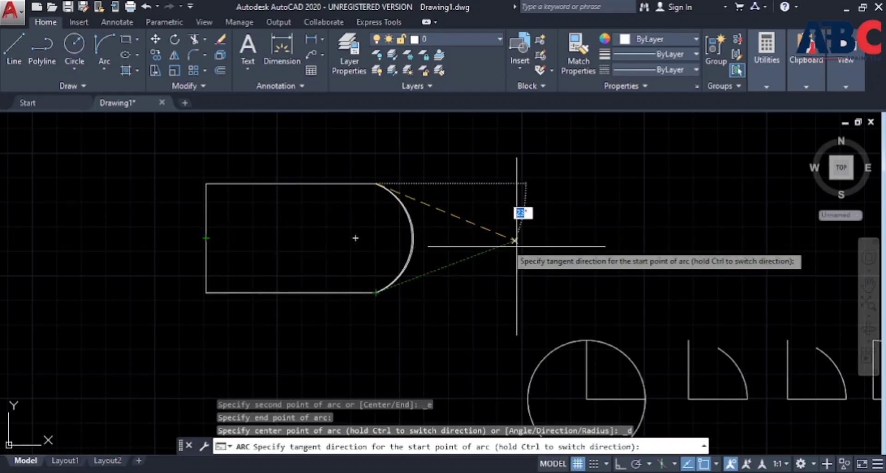
{"action": "key", "text": "Escape"}
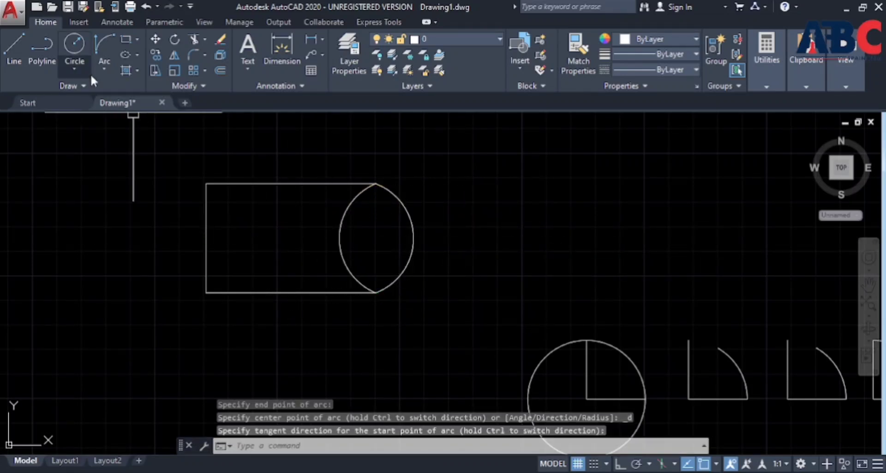
Draw a Start, End, Radius arc from the U-shape's lower line end to its upper line end, picking the radius freehand.
{"action": "left_click", "coordinate": [74, 69]}
{"action": "left_click", "coordinate": [105, 69]}
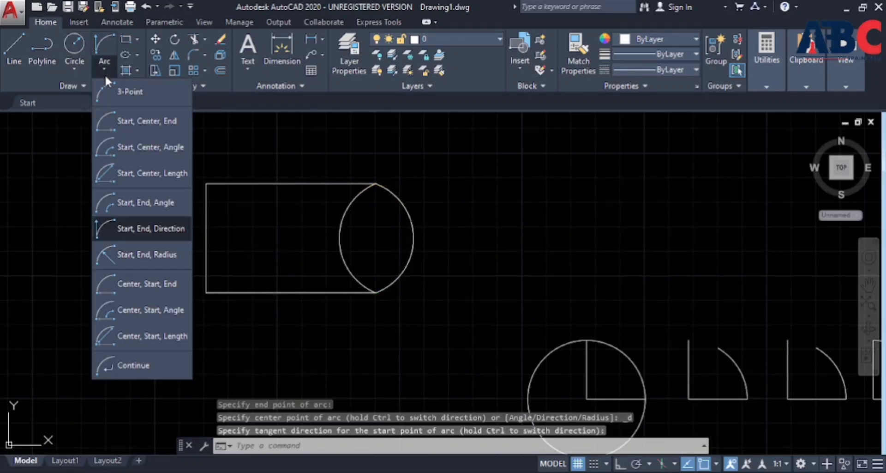
{"action": "left_click", "coordinate": [141, 252]}
{"action": "left_click", "coordinate": [377, 292]}
{"action": "left_click", "coordinate": [377, 183]}
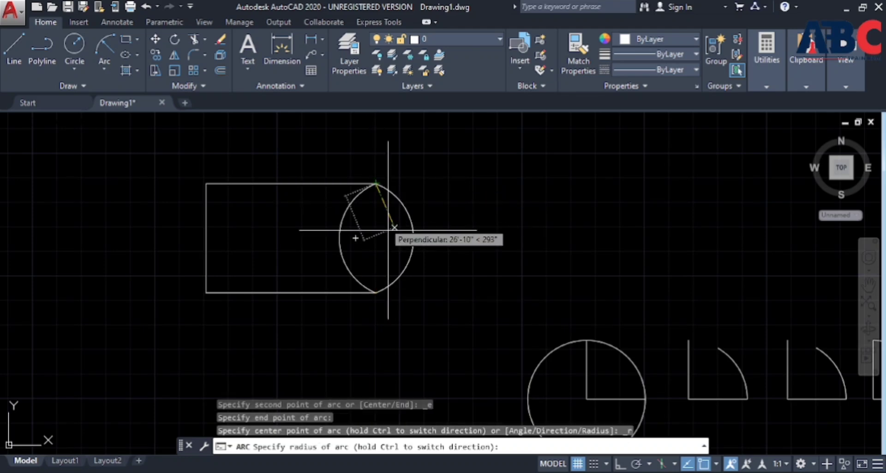
{"action": "scroll", "coordinate": [369, 238], "scroll_direction": "up", "scroll_amount": 2}
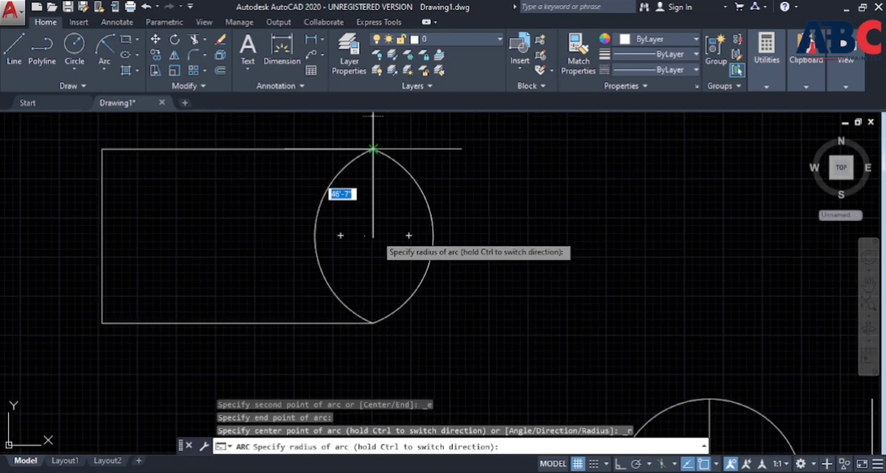
{"action": "left_click", "coordinate": [330, 134]}
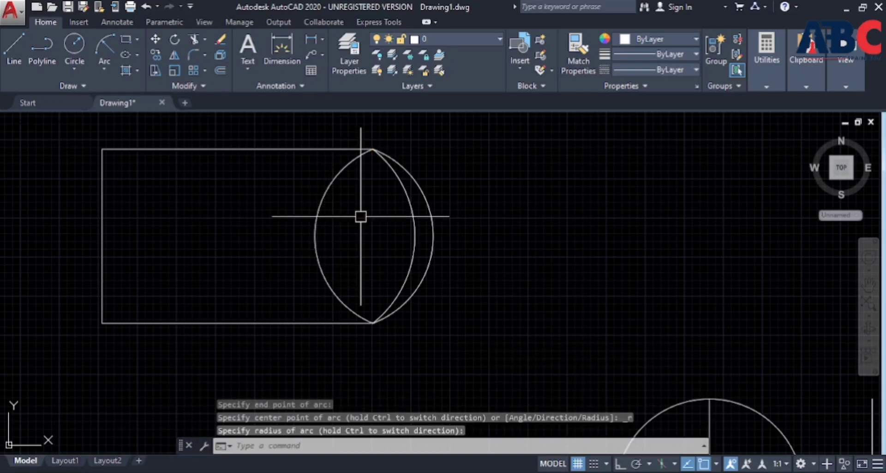
Draw a 3-Point arc from the circle's top through its lower-left edge to a free point left of the circle.
{"action": "scroll", "coordinate": [361, 216], "scroll_direction": "down", "scroll_amount": 5}
{"action": "left_click", "coordinate": [104, 68]}
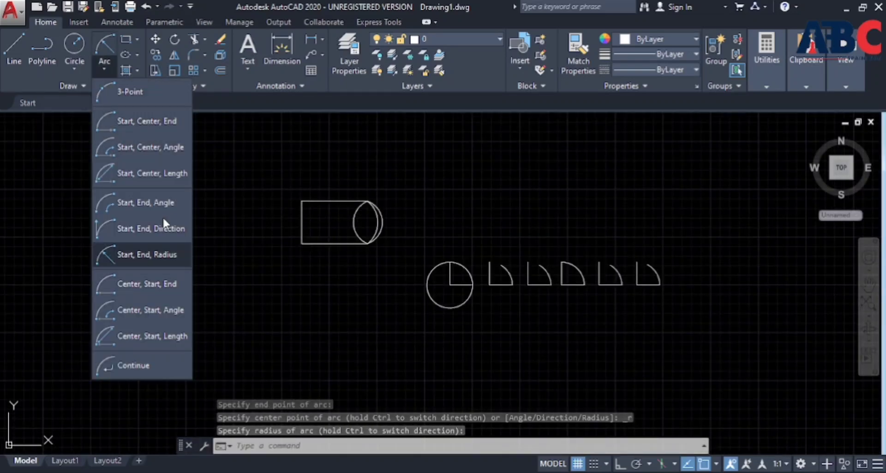
{"action": "left_click", "coordinate": [146, 95]}
{"action": "scroll", "coordinate": [456, 264], "scroll_direction": "up", "scroll_amount": 4}
{"action": "left_click", "coordinate": [440, 266]}
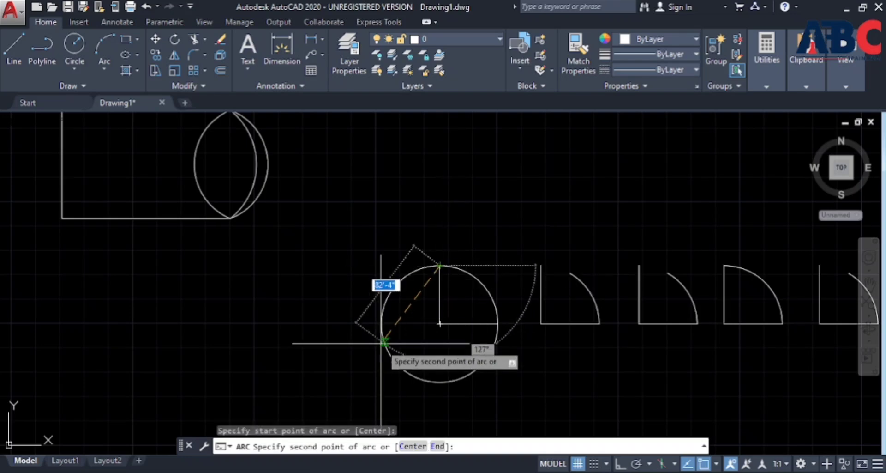
{"action": "left_click", "coordinate": [398, 366]}
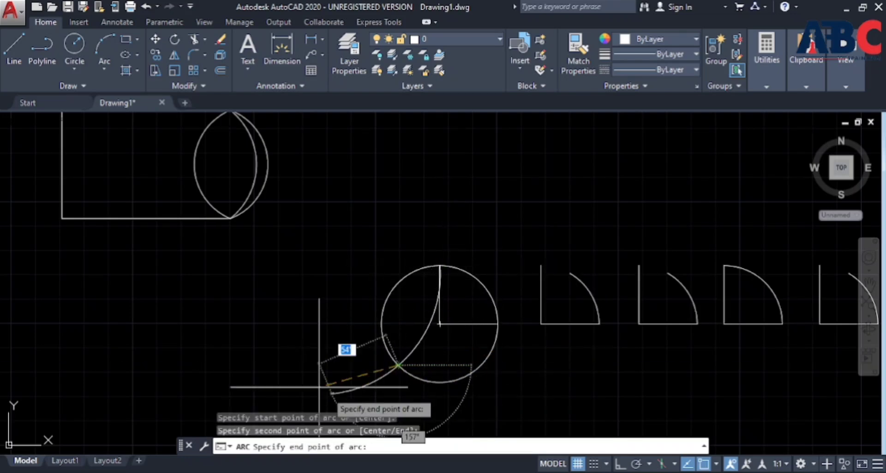
{"action": "left_click", "coordinate": [294, 259]}
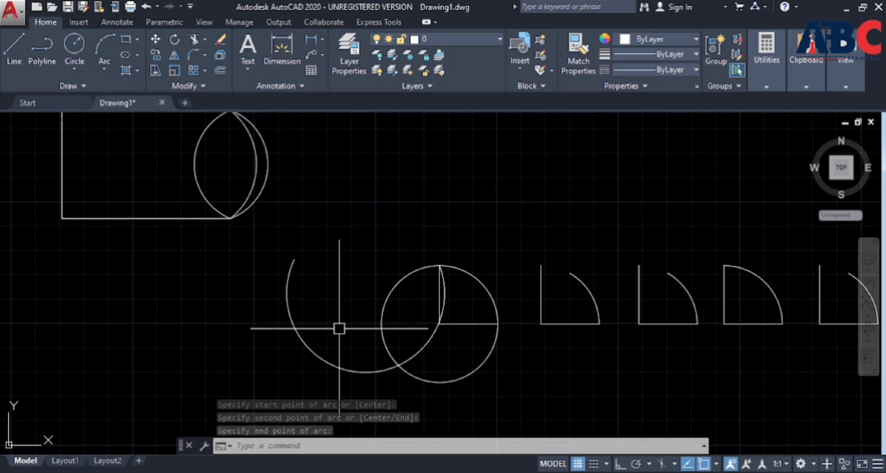
Add a Continue arc from the 3-Point arc's free end, looping over to a free point below the U-shape.
{"action": "left_click", "coordinate": [108, 63]}
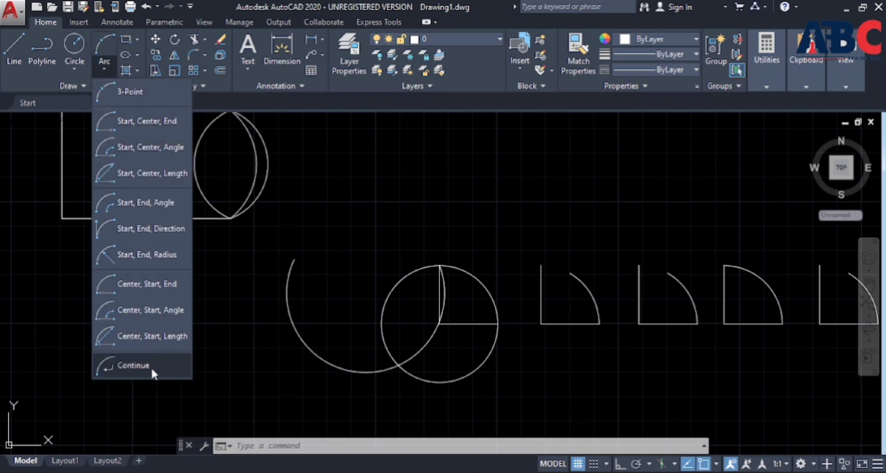
{"action": "left_click", "coordinate": [336, 262]}
{"action": "scroll", "coordinate": [317, 275], "scroll_direction": "down", "scroll_amount": 2}
{"action": "scroll", "coordinate": [281, 274], "scroll_direction": "up", "scroll_amount": 2}
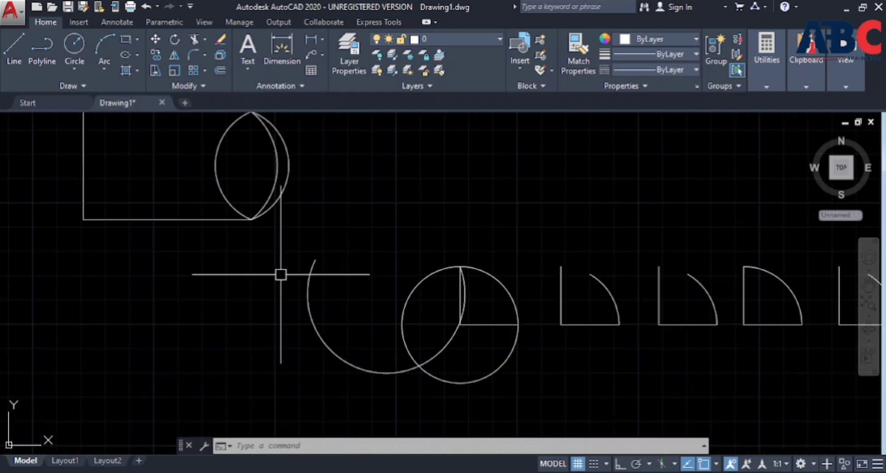
{"action": "middle_click_drag", "start_coordinate": [281, 274], "coordinate": [388, 245]}
{"action": "scroll", "coordinate": [382, 258], "scroll_direction": "up", "scroll_amount": 3}
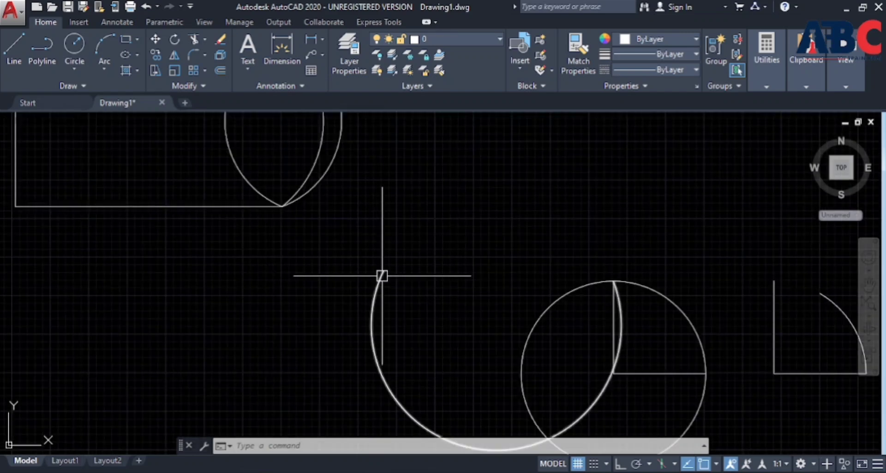
{"action": "scroll", "coordinate": [381, 275], "scroll_direction": "down", "scroll_amount": 2}
{"action": "left_click", "coordinate": [104, 68]}
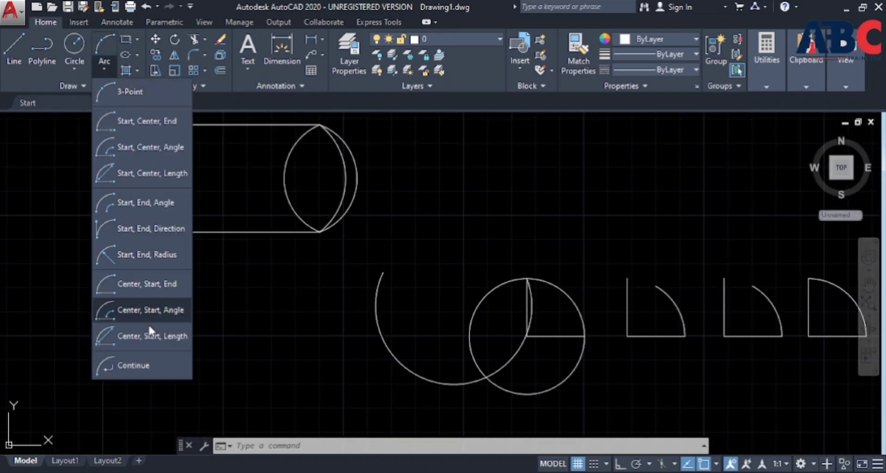
{"action": "left_click", "coordinate": [140, 364]}
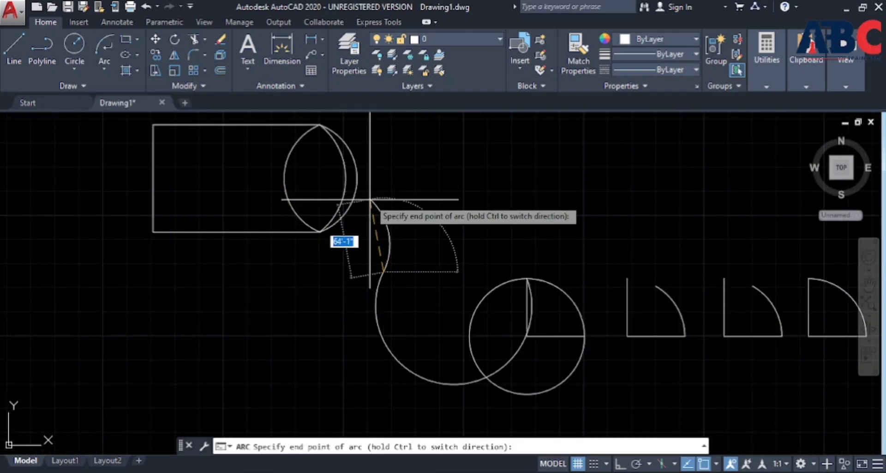
{"action": "left_click", "coordinate": [303, 275]}
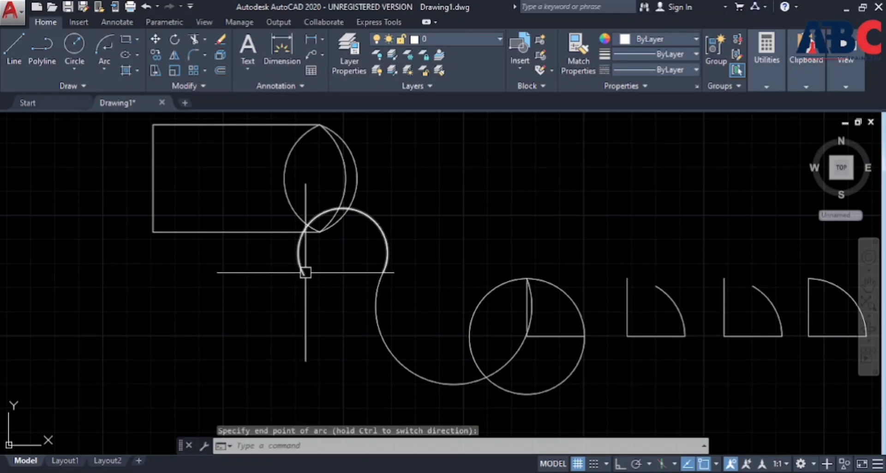
Add another Continue arc from the last arc's end to a free point further down and to the left.
{"action": "left_click", "coordinate": [107, 64]}
{"action": "left_click", "coordinate": [134, 364]}
{"action": "left_click", "coordinate": [162, 355]}
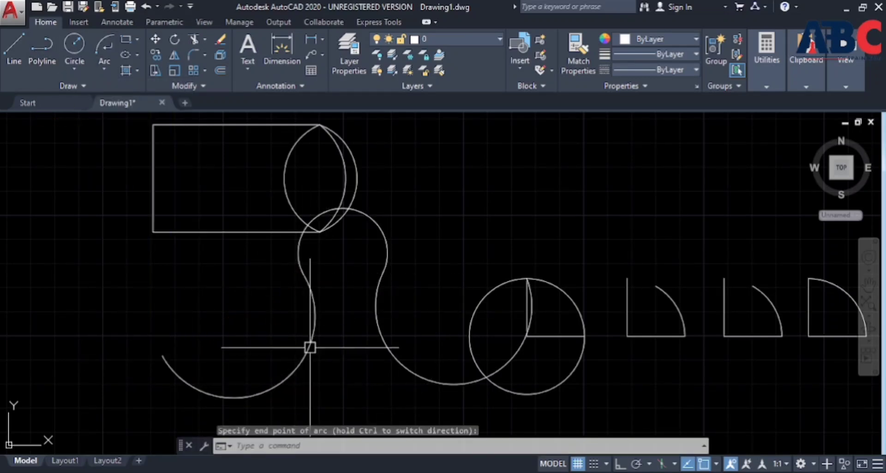
{"action": "scroll", "coordinate": [302, 269], "scroll_direction": "down", "scroll_amount": 5}
{"action": "scroll", "coordinate": [301, 269], "scroll_direction": "up", "scroll_amount": 2}
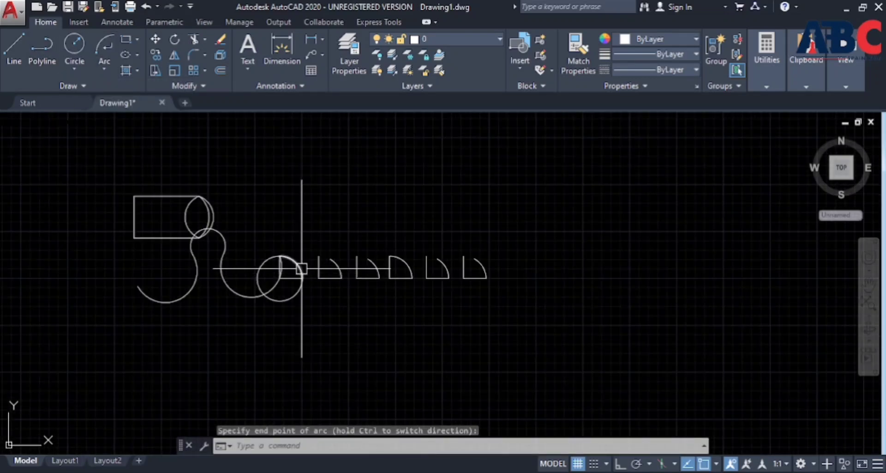
{"action": "left_click", "coordinate": [104, 70]}
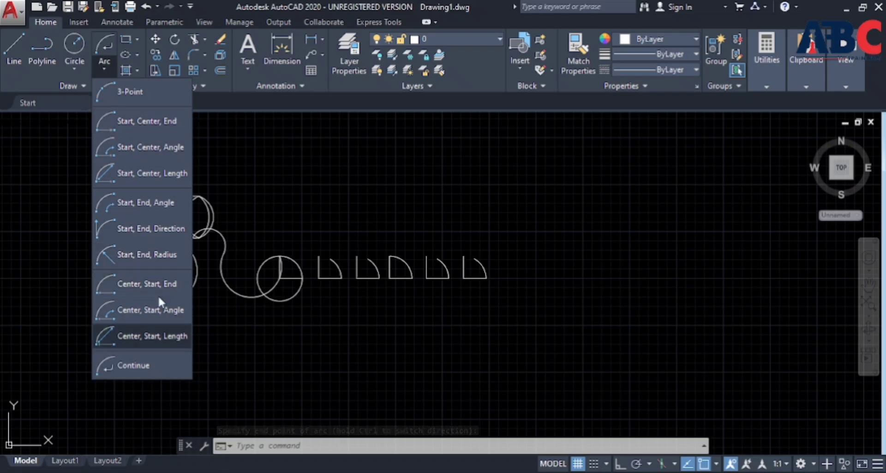
{"action": "left_click", "coordinate": [226, 170]}
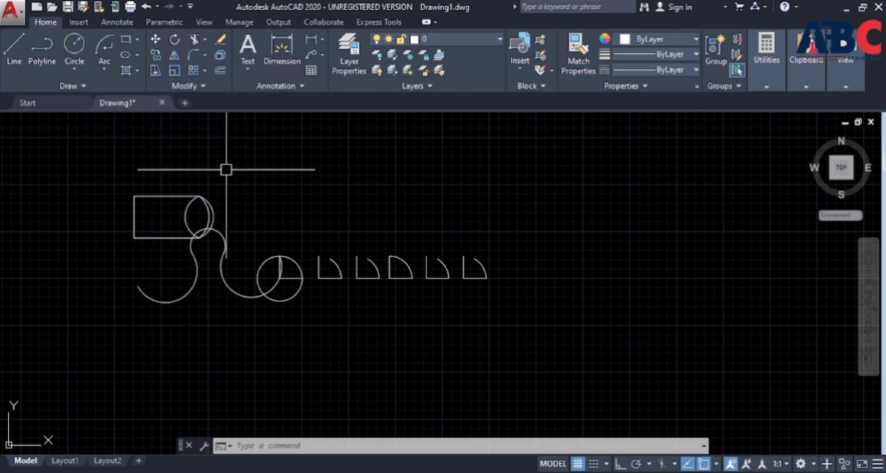
Draw a freehand two-corner rectangle in the empty area above and right of the row of L-shapes.
{"action": "left_click", "coordinate": [137, 39]}
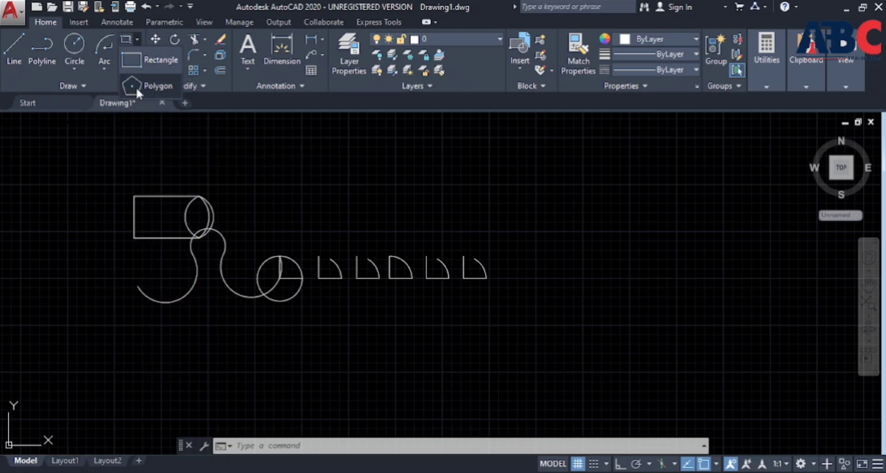
{"action": "left_click", "coordinate": [145, 58]}
{"action": "middle_click_drag", "start_coordinate": [405, 230], "coordinate": [311, 299]}
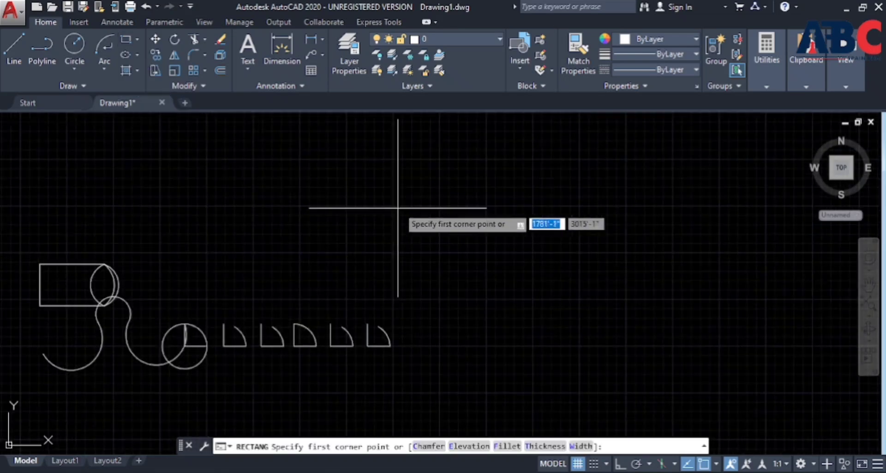
{"action": "left_click", "coordinate": [417, 173]}
{"action": "left_click", "coordinate": [618, 278]}
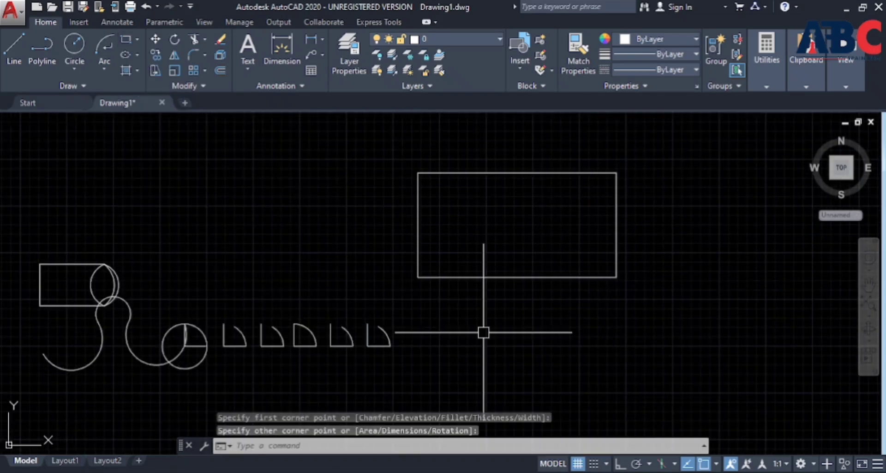
Select the new rectangle to check whether its sides form a single object, and clear the selection.
{"action": "left_click", "coordinate": [548, 176]}
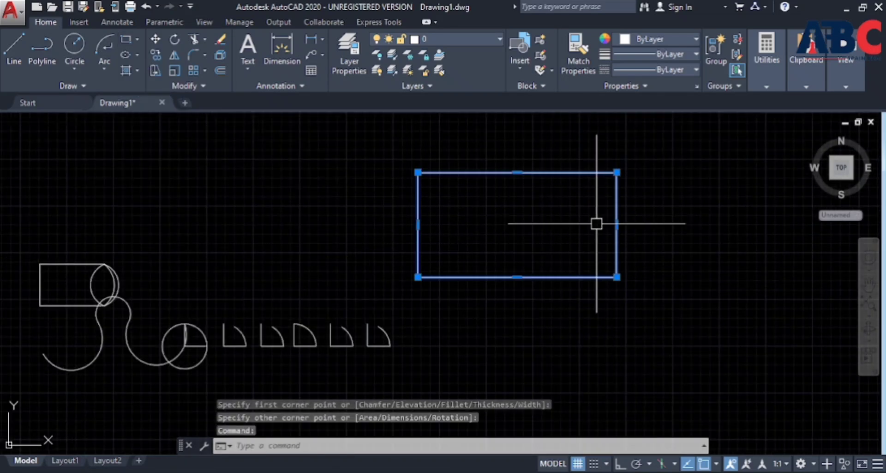
{"action": "middle_click_drag", "start_coordinate": [585, 246], "coordinate": [417, 243]}
{"action": "key", "text": "Escape"}
{"action": "key", "text": "Escape"}
{"action": "key", "text": "Escape"}
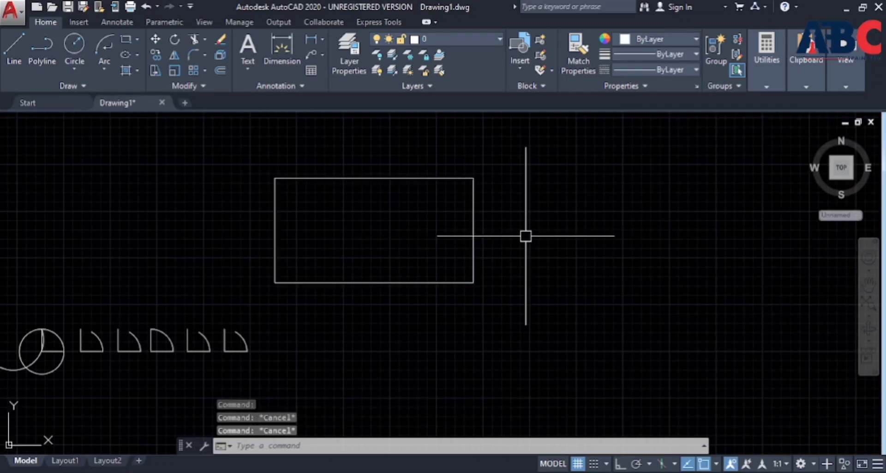
Draw a rectangle with dimensions of 100' length and 50' width in the empty area right of the freehand rectangle.
{"action": "middle_click_drag", "start_coordinate": [527, 236], "coordinate": [304, 234]}
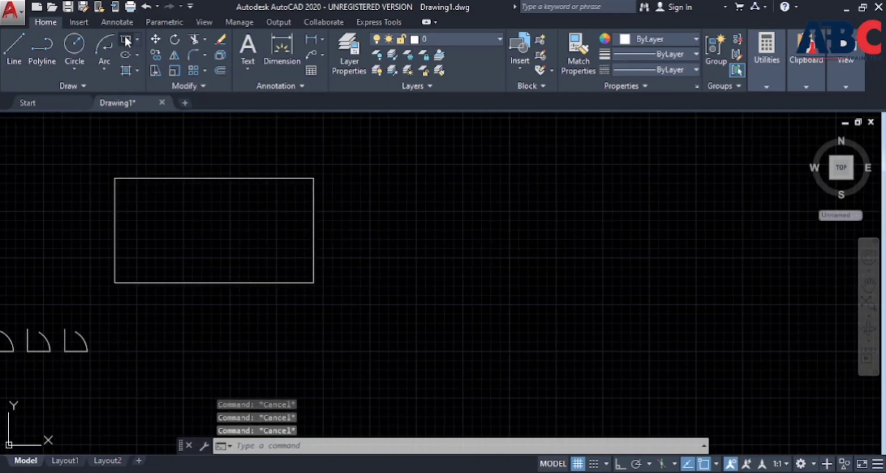
{"action": "left_click", "coordinate": [125, 40]}
{"action": "left_click", "coordinate": [404, 174]}
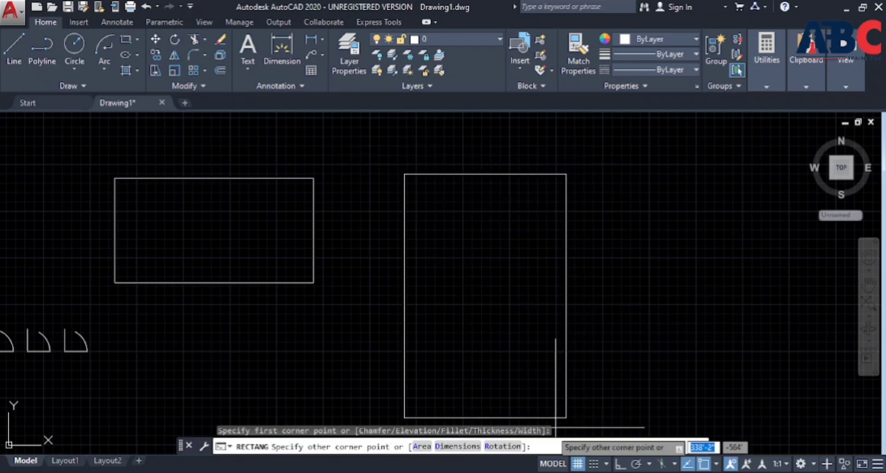
{"action": "left_click", "coordinate": [462, 446]}
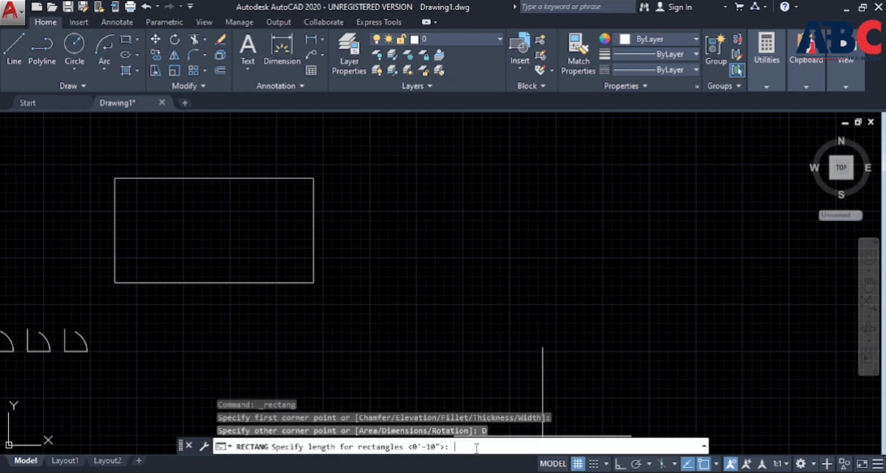
{"action": "key", "text": "Return"}
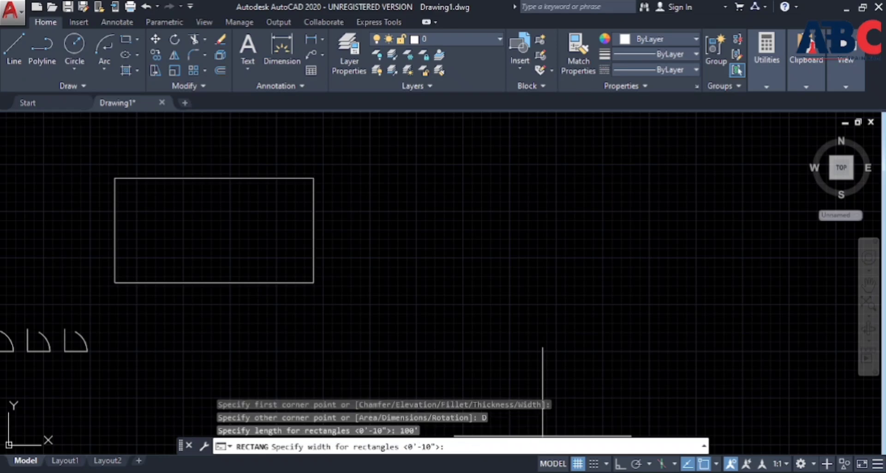
{"action": "type", "text": "50'"}
{"action": "key", "text": "Return"}
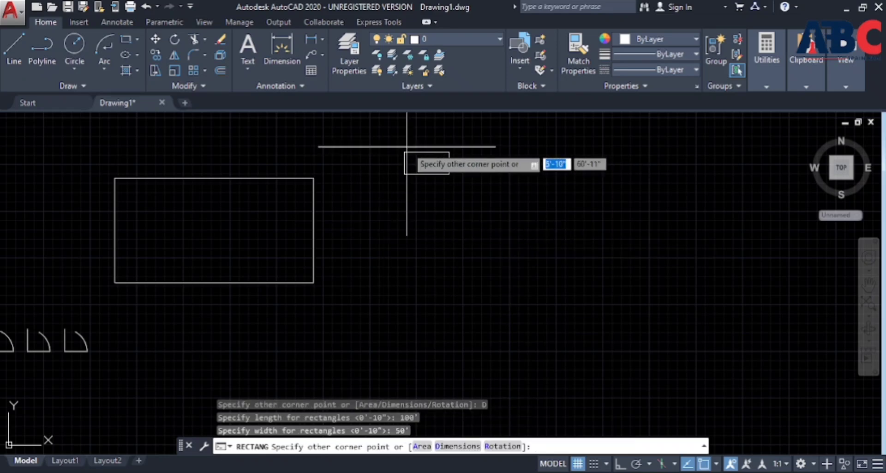
{"action": "left_click", "coordinate": [479, 241]}
{"action": "scroll", "coordinate": [425, 188], "scroll_direction": "up", "scroll_amount": 5}
{"action": "scroll", "coordinate": [293, 181], "scroll_direction": "down", "scroll_amount": 2}
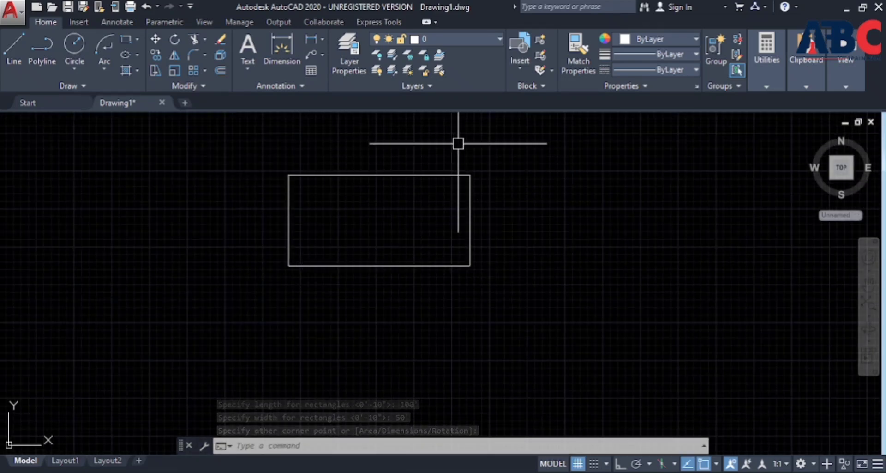
Draw a 6-sided polygon, inscribed in a circle of freely picked radius, to the right of the 100' by 50' rectangle.
{"action": "left_click", "coordinate": [137, 39]}
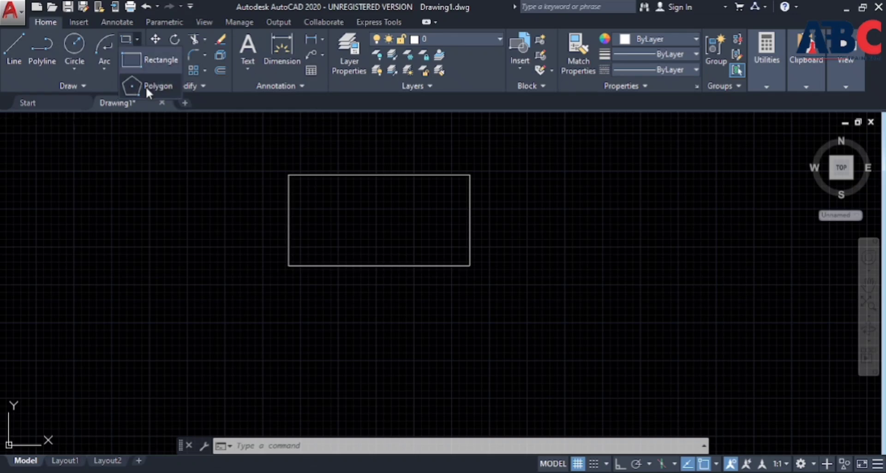
{"action": "left_click", "coordinate": [146, 86]}
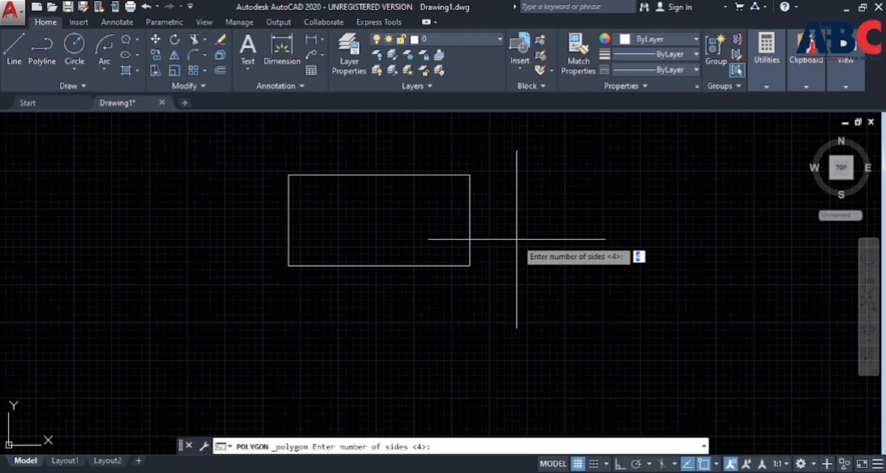
{"action": "mouse_move", "coordinate": [518, 245]}
{"action": "middle_mouse_down"}
{"action": "mouse_move", "coordinate": [523, 254]}
{"action": "mouse_move", "coordinate": [273, 233]}
{"action": "middle_mouse_up"}
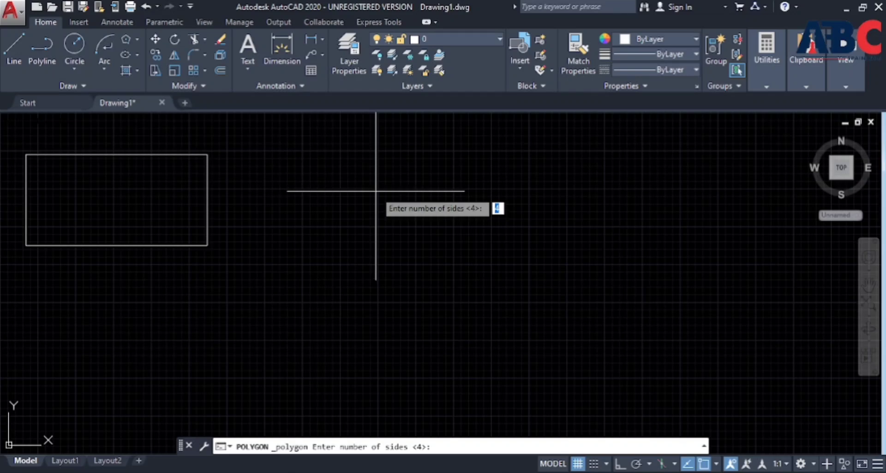
{"action": "key", "text": "Return"}
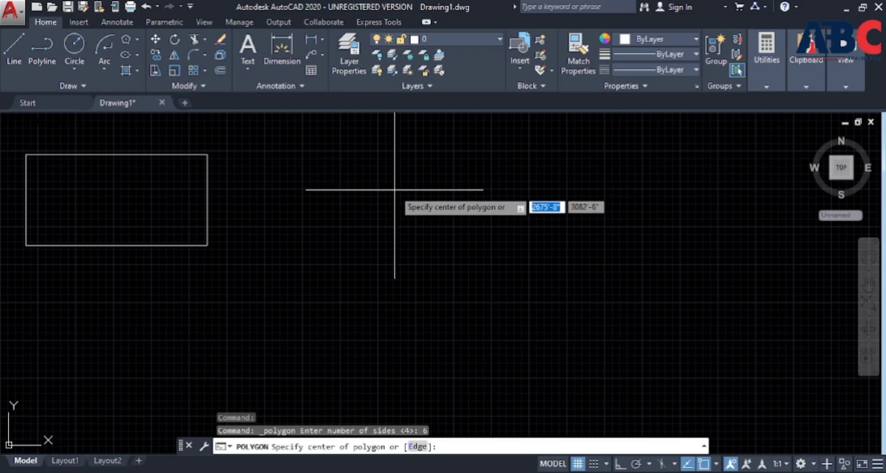
{"action": "left_click", "coordinate": [395, 190]}
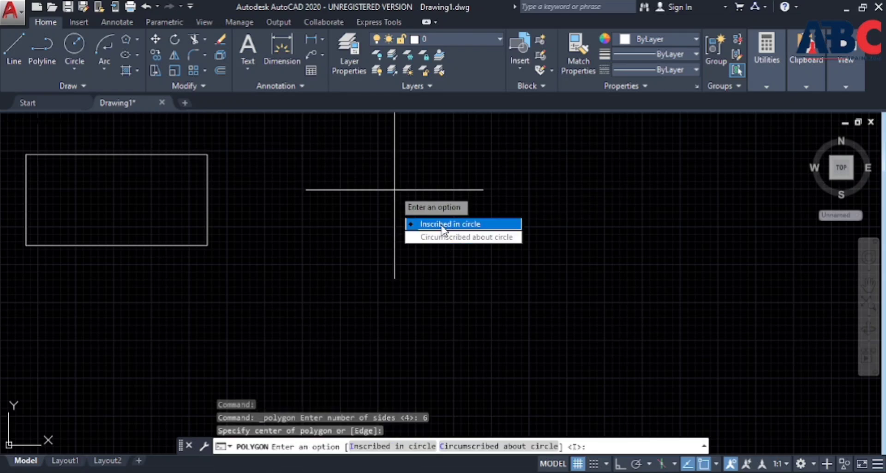
{"action": "left_click", "coordinate": [479, 225]}
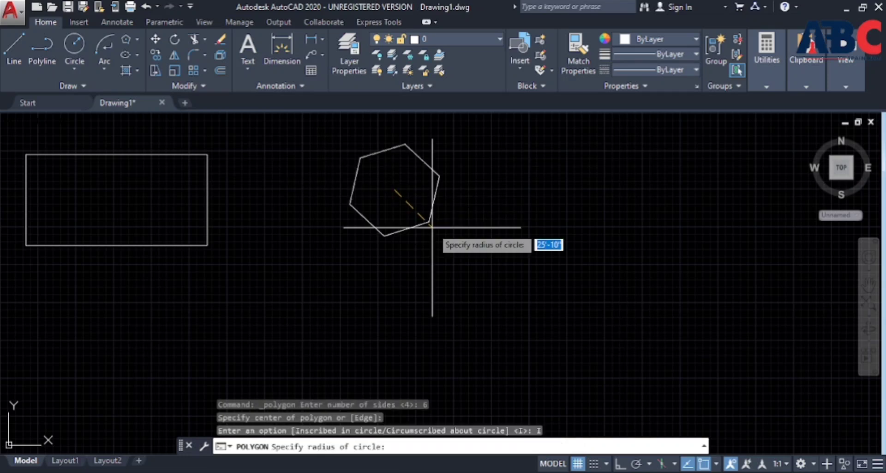
{"action": "left_click", "coordinate": [468, 232]}
{"action": "scroll", "coordinate": [294, 221], "scroll_direction": "down", "scroll_amount": 4}
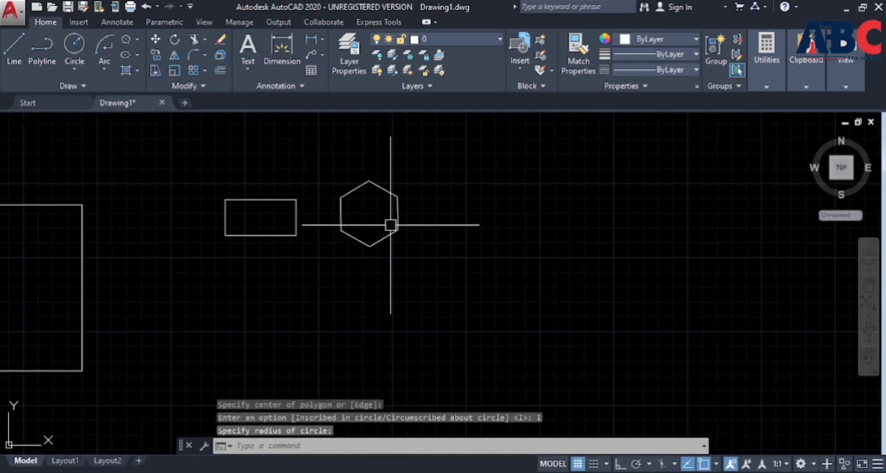
Draw a circle with a freely picked center and radius to the right of the hexagon.
{"action": "scroll", "coordinate": [398, 199], "scroll_direction": "up", "scroll_amount": 4}
{"action": "left_click", "coordinate": [72, 46]}
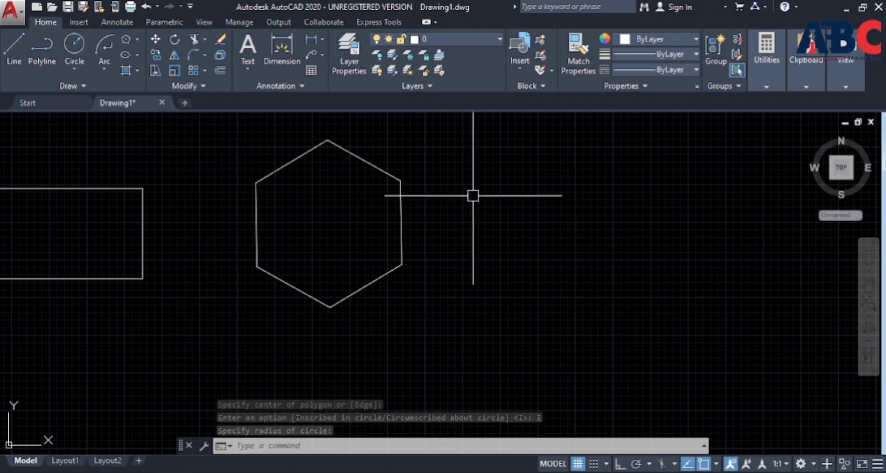
{"action": "left_click", "coordinate": [550, 200]}
{"action": "scroll", "coordinate": [458, 241], "scroll_direction": "down", "scroll_amount": 2}
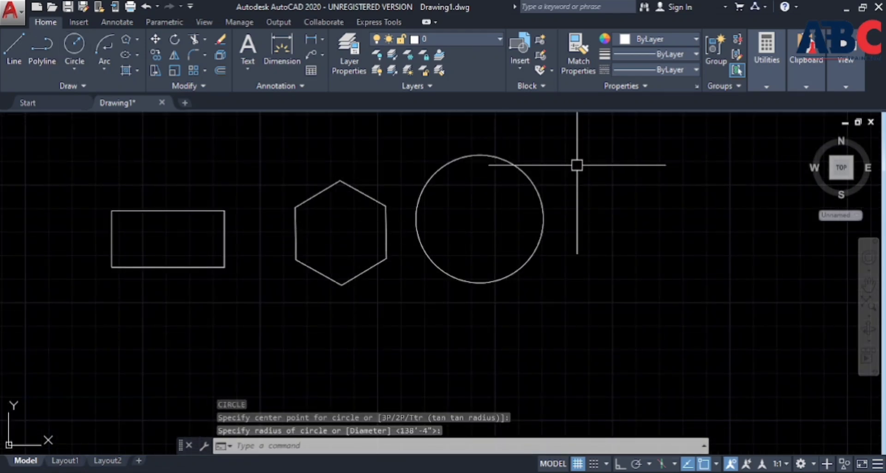
Draw a 5-sided polygon inscribed in the new circle, centered on the circle with a vertex at its top quadrant.
{"action": "left_click", "coordinate": [126, 39]}
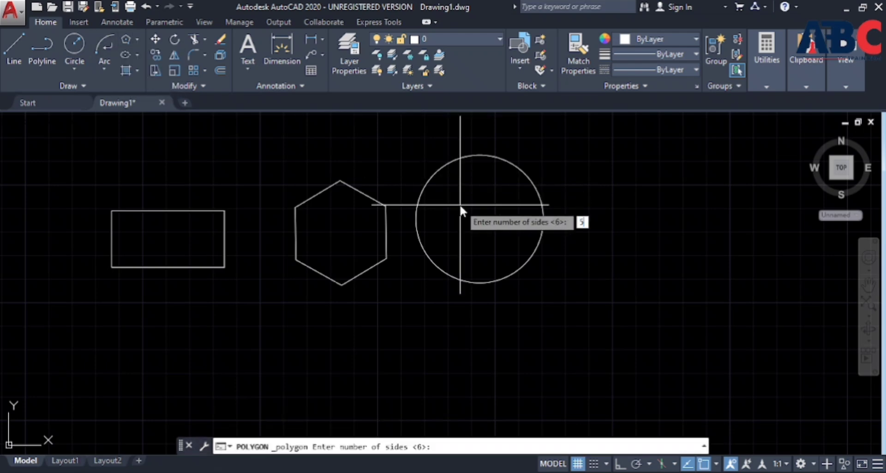
{"action": "key", "text": "Return"}
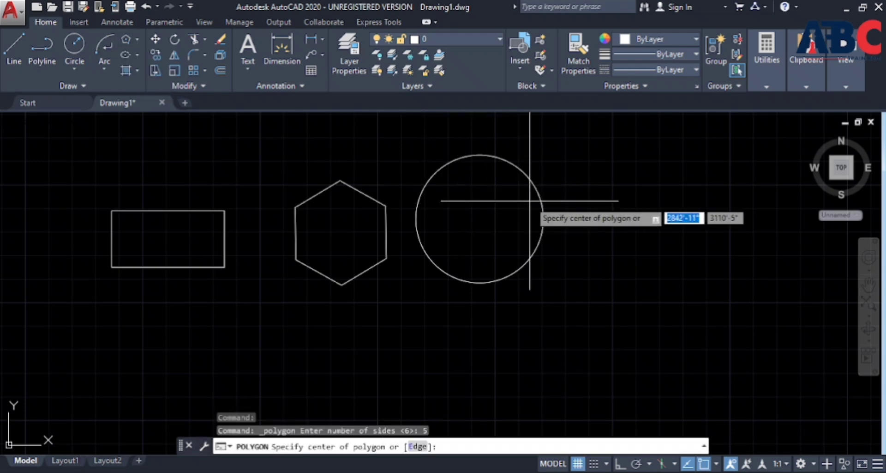
{"action": "scroll", "coordinate": [531, 200], "scroll_direction": "up", "scroll_amount": 2}
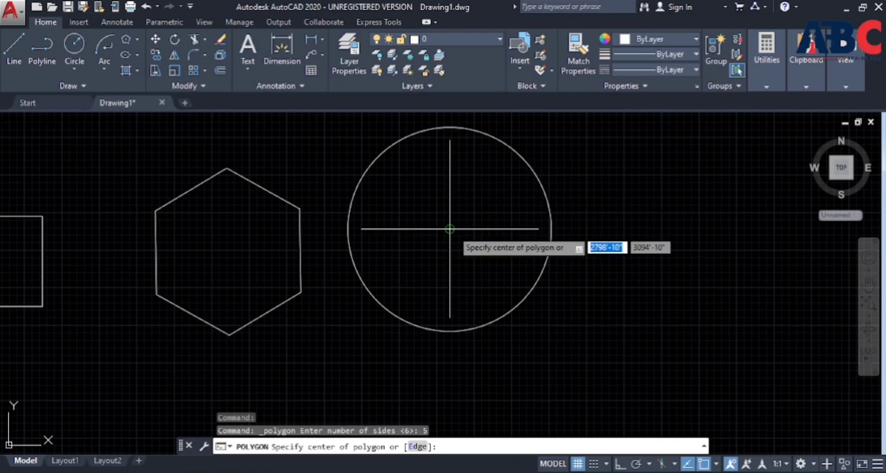
{"action": "left_click", "coordinate": [450, 229]}
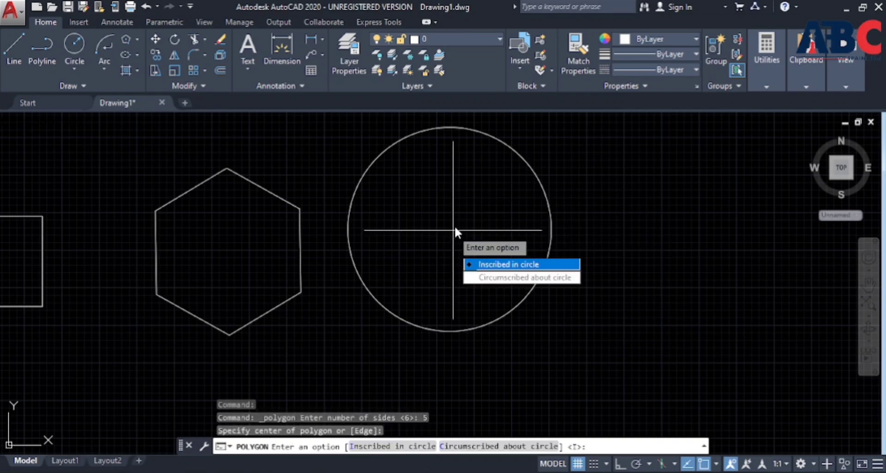
{"action": "left_click", "coordinate": [515, 265]}
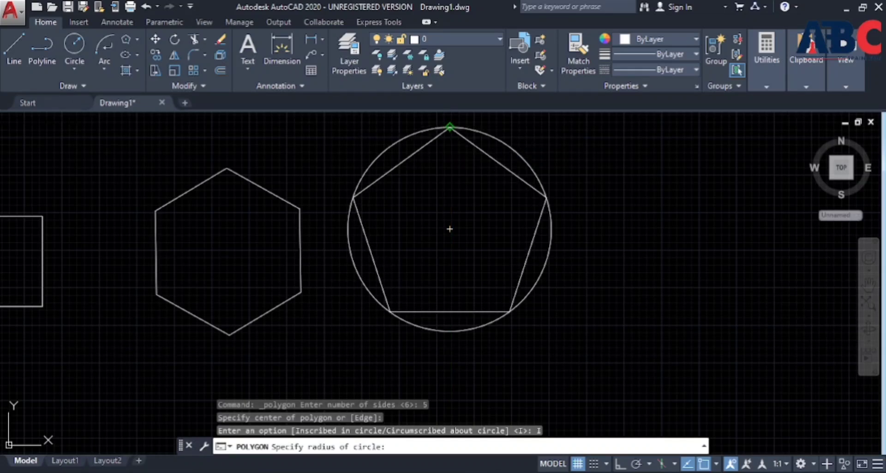
{"action": "left_click", "coordinate": [450, 126]}
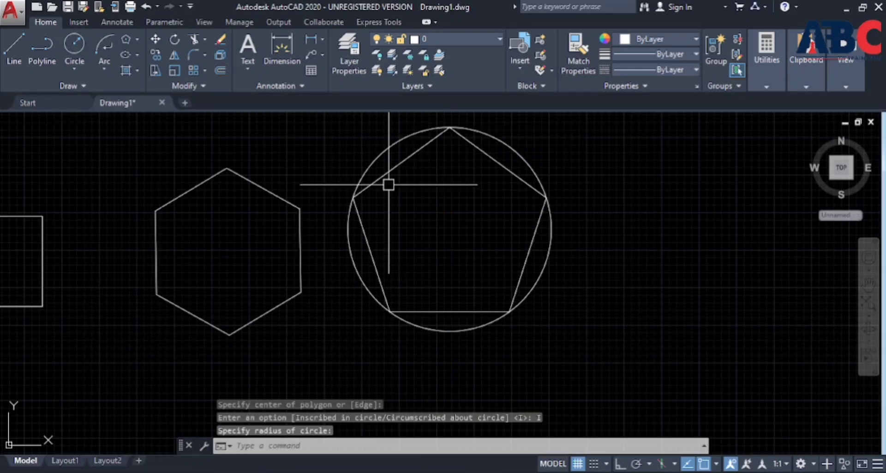
Draw a 5-sided polygon circumscribed about the same circle, centered on it with its bottom side touching the circle's lower quadrant.
{"action": "left_click", "coordinate": [137, 39]}
{"action": "left_click", "coordinate": [146, 81]}
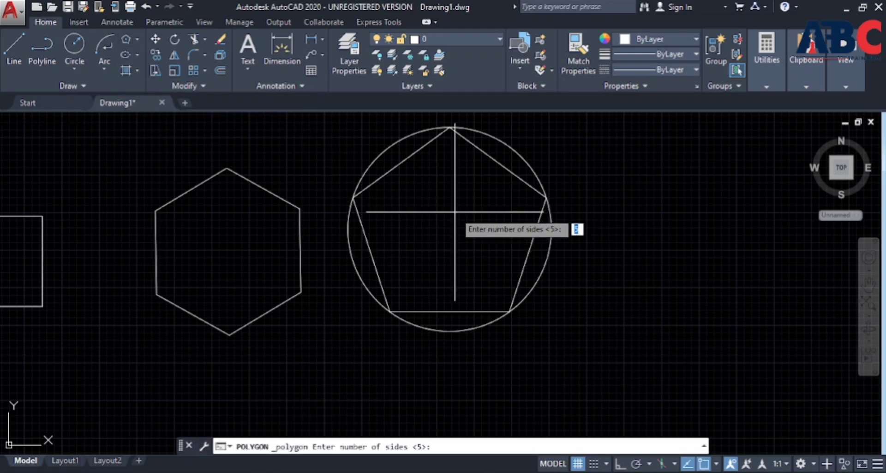
{"action": "key", "text": "Return"}
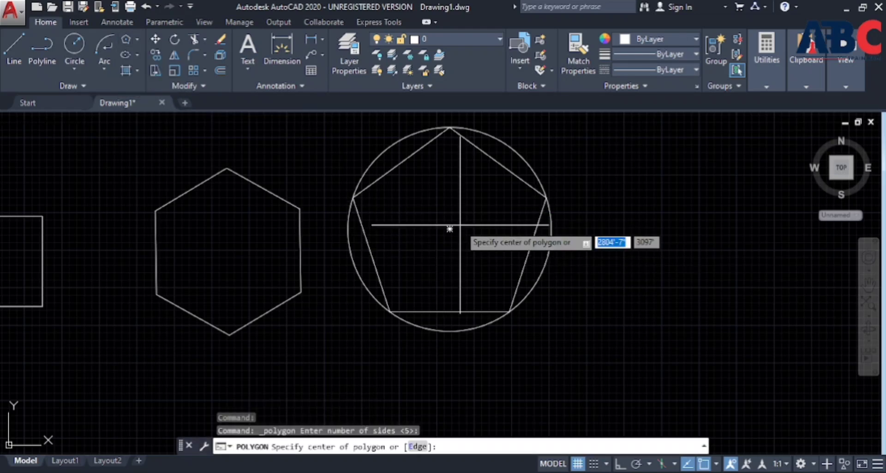
{"action": "left_click", "coordinate": [451, 228]}
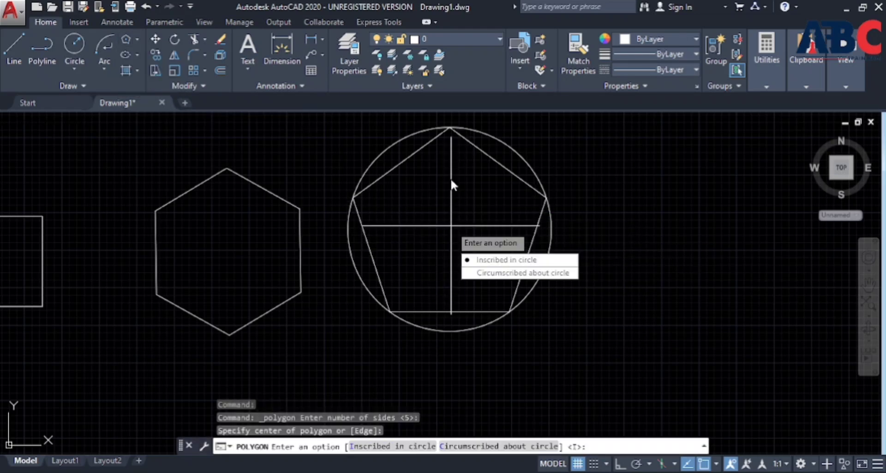
{"action": "left_click", "coordinate": [501, 273]}
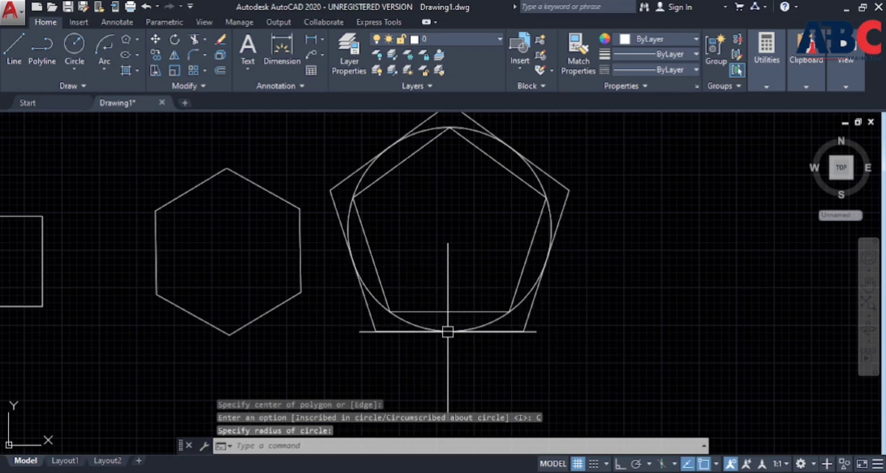
{"action": "scroll", "coordinate": [462, 265], "scroll_direction": "down", "scroll_amount": 4}
{"action": "scroll", "coordinate": [469, 290], "scroll_direction": "up", "scroll_amount": 2}
{"action": "scroll", "coordinate": [469, 290], "scroll_direction": "up", "scroll_amount": 2}
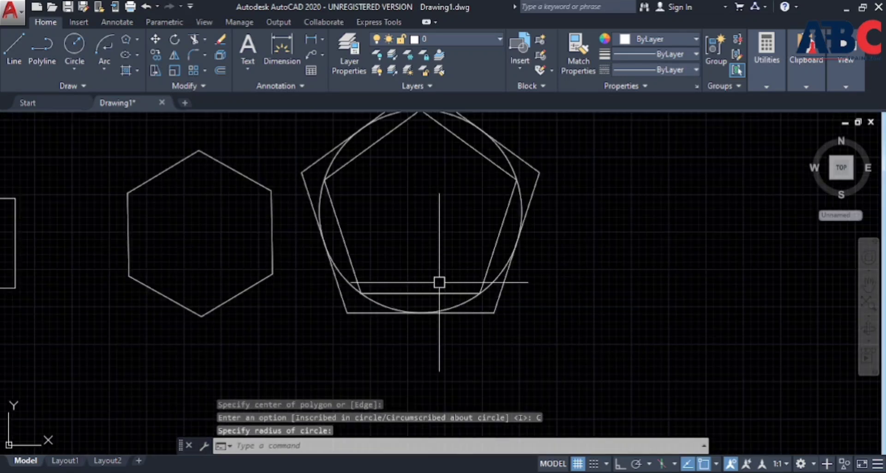
{"action": "scroll", "coordinate": [438, 283], "scroll_direction": "down", "scroll_amount": 3}
{"action": "scroll", "coordinate": [342, 271], "scroll_direction": "up", "scroll_amount": 3}
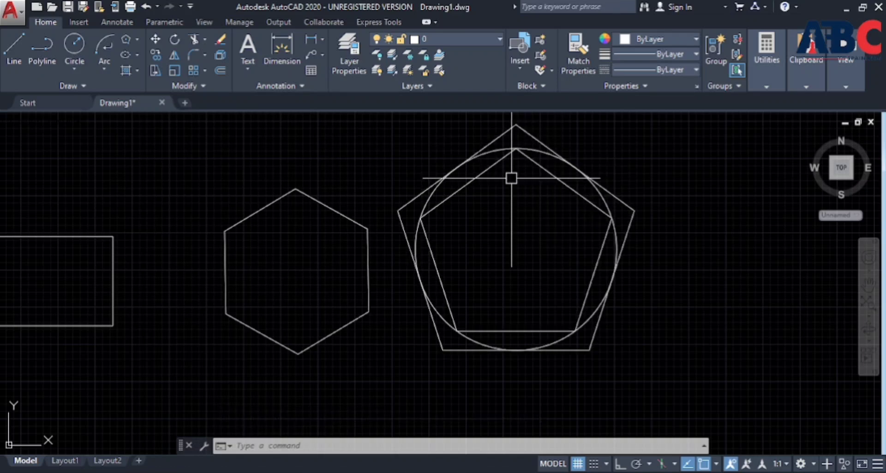
Draw a Center ellipse right of the pentagons, with a horizontal half-axis of about 100' and a shorter, freely picked vertical half-axis.
{"action": "scroll", "coordinate": [259, 187], "scroll_direction": "down", "scroll_amount": 4}
{"action": "scroll", "coordinate": [217, 117], "scroll_direction": "up", "scroll_amount": 2}
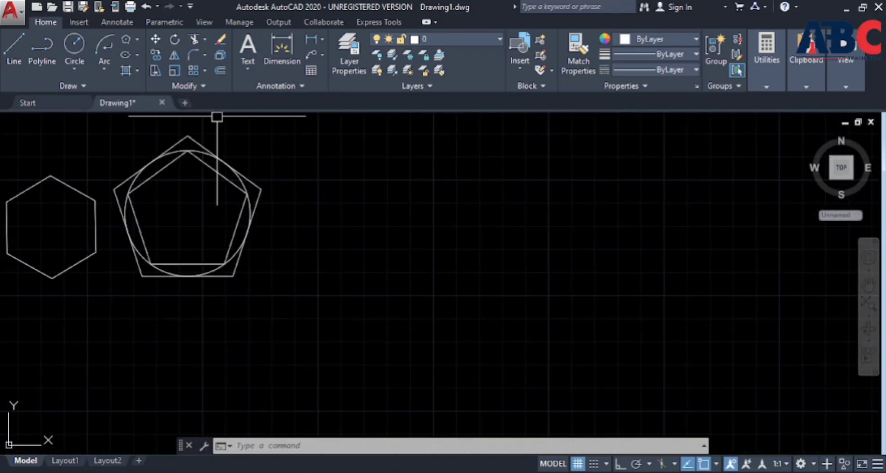
{"action": "left_click", "coordinate": [133, 54]}
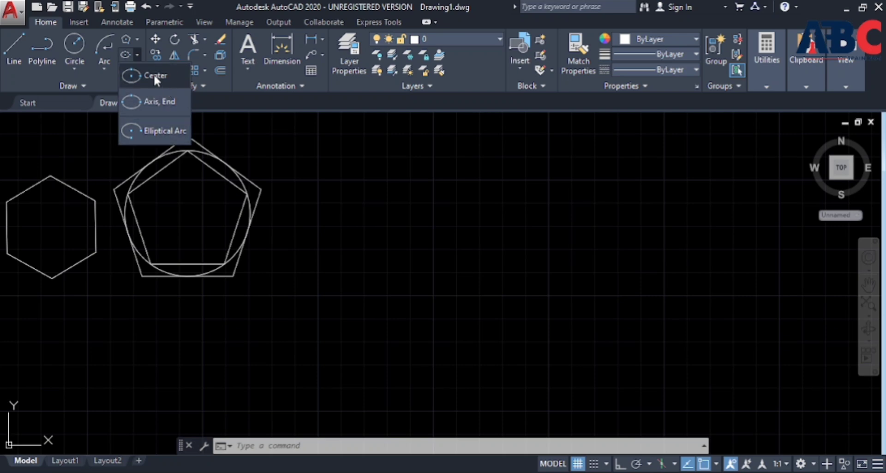
{"action": "left_click", "coordinate": [154, 72]}
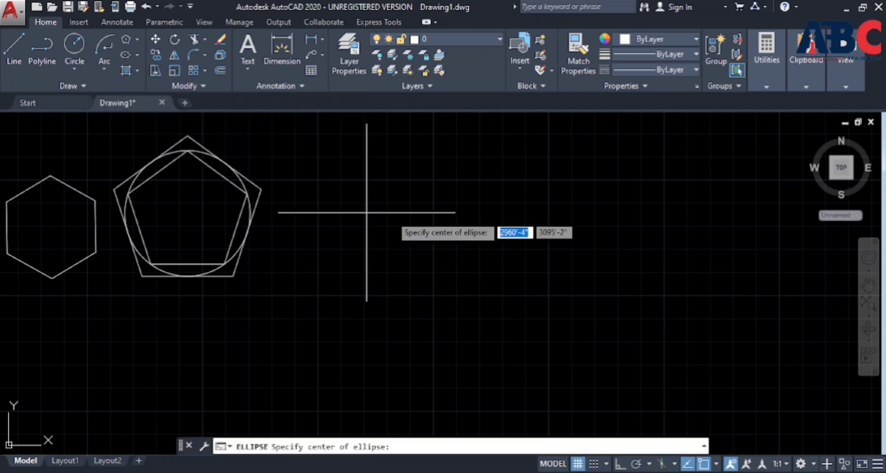
{"action": "left_click", "coordinate": [427, 221]}
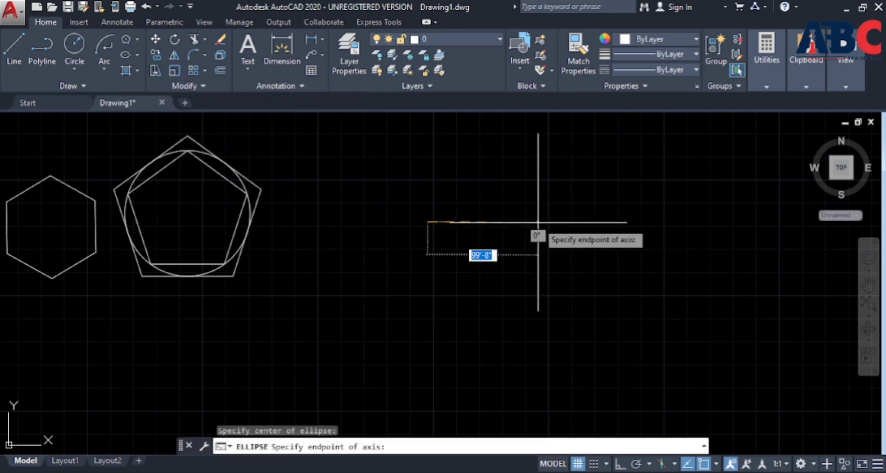
{"action": "left_click", "coordinate": [539, 222]}
{"action": "scroll", "coordinate": [428, 183], "scroll_direction": "up", "scroll_amount": 2}
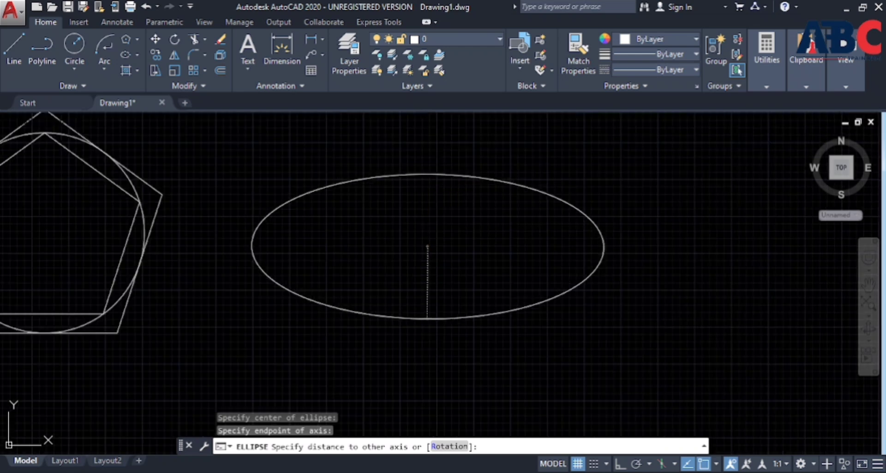
{"action": "left_click", "coordinate": [427, 317]}
{"action": "scroll", "coordinate": [343, 219], "scroll_direction": "down", "scroll_amount": 4}
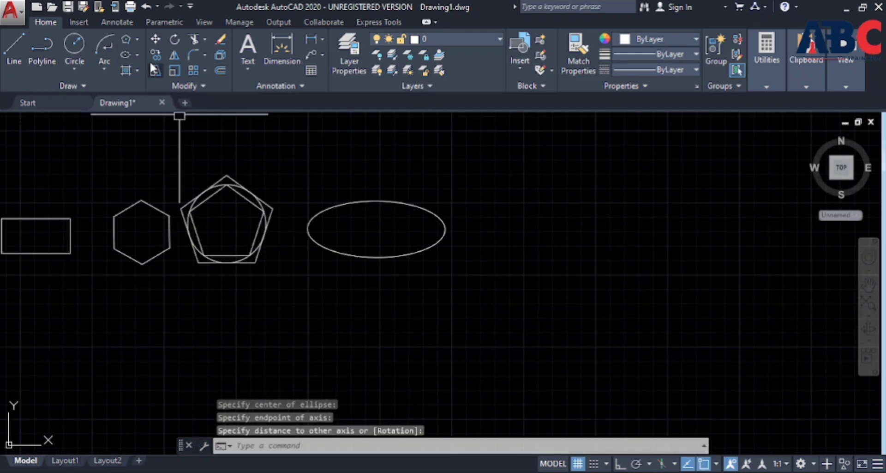
Draw an Axis, End ellipse right of the first ellipse, with a horizontal axis of about 222' and a shorter, freely picked vertical half-axis.
{"action": "left_click", "coordinate": [138, 54]}
{"action": "left_click", "coordinate": [155, 101]}
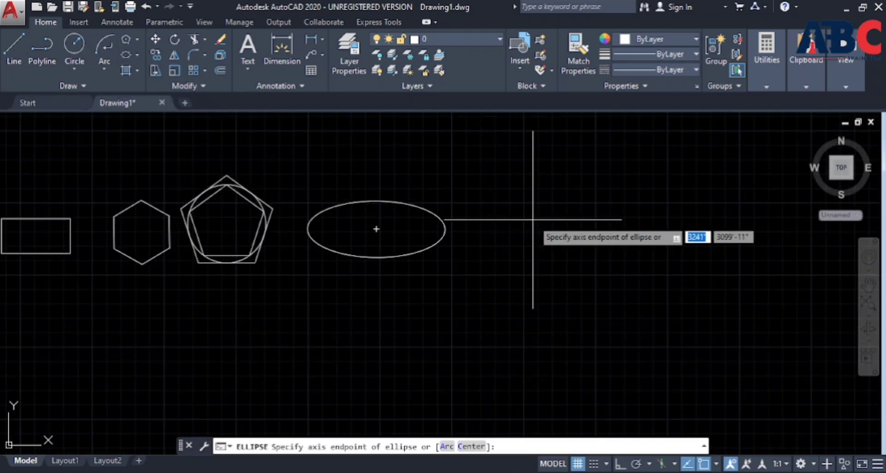
{"action": "left_click", "coordinate": [550, 227]}
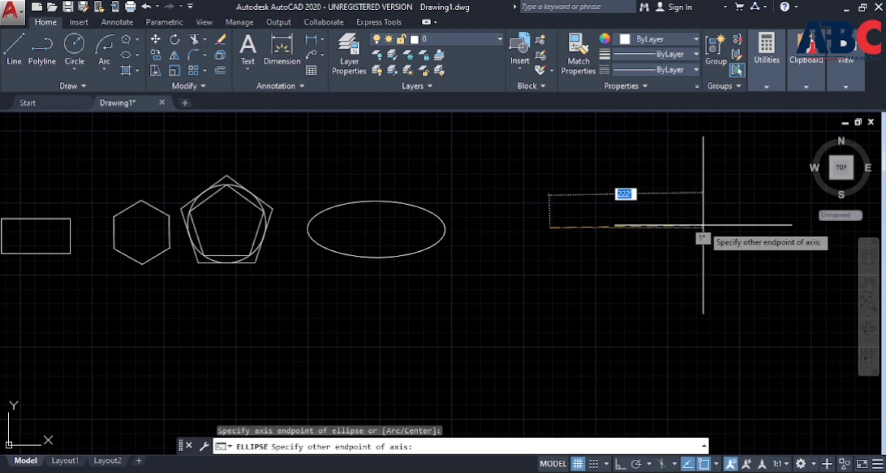
{"action": "left_click", "coordinate": [704, 226]}
{"action": "scroll", "coordinate": [621, 203], "scroll_direction": "down", "scroll_amount": 2}
{"action": "left_click", "coordinate": [623, 200]}
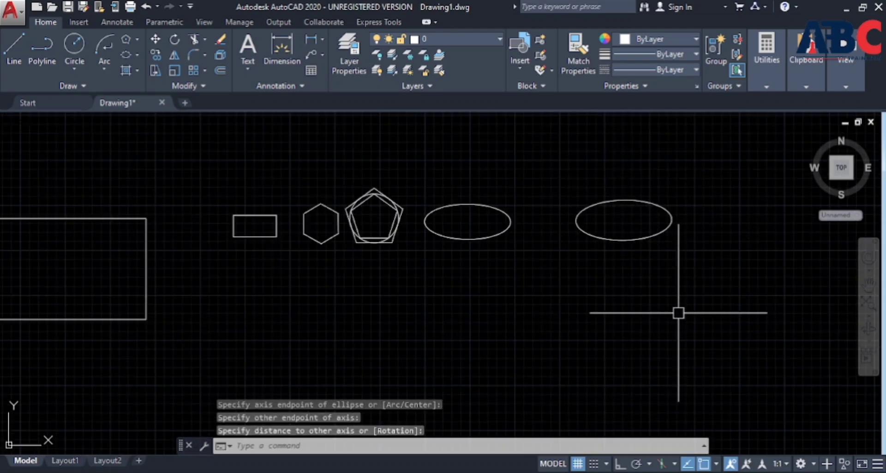
Draw an elliptical arc right of the second ellipse, taller than wide, running from its upper right over the top to its left side.
{"action": "middle_click_drag", "start_coordinate": [636, 248], "coordinate": [361, 233]}
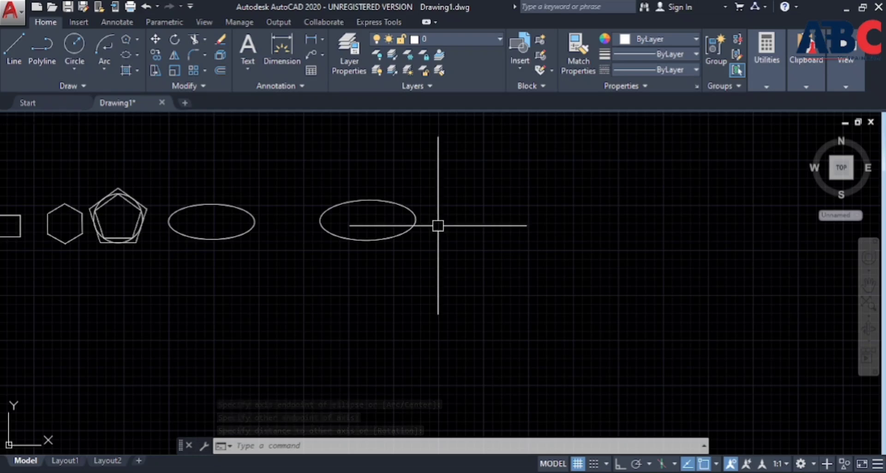
{"action": "left_click", "coordinate": [138, 53]}
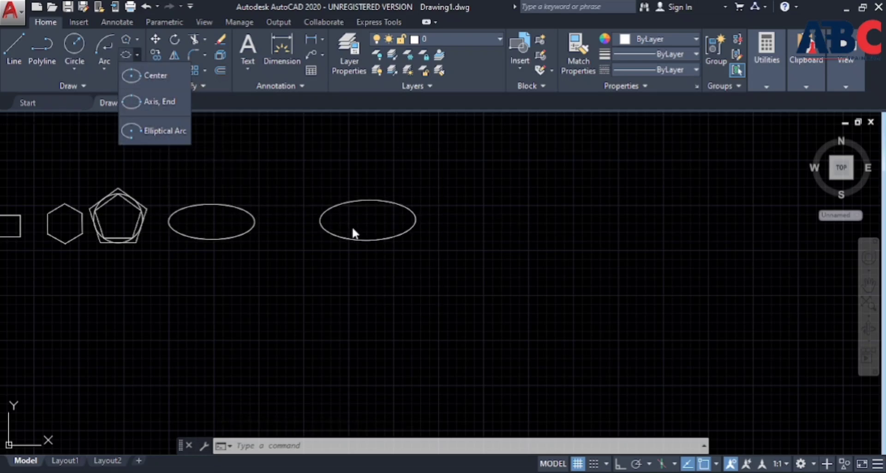
{"action": "left_click", "coordinate": [161, 131]}
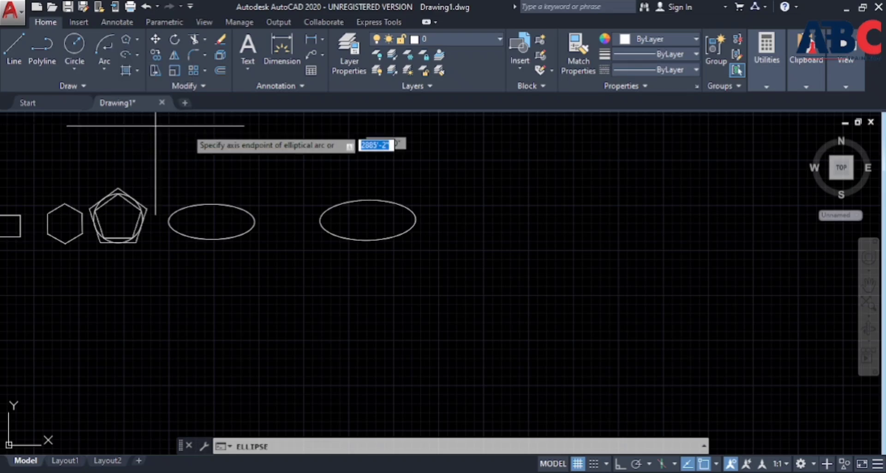
{"action": "scroll", "coordinate": [572, 208], "scroll_direction": "up", "scroll_amount": 2}
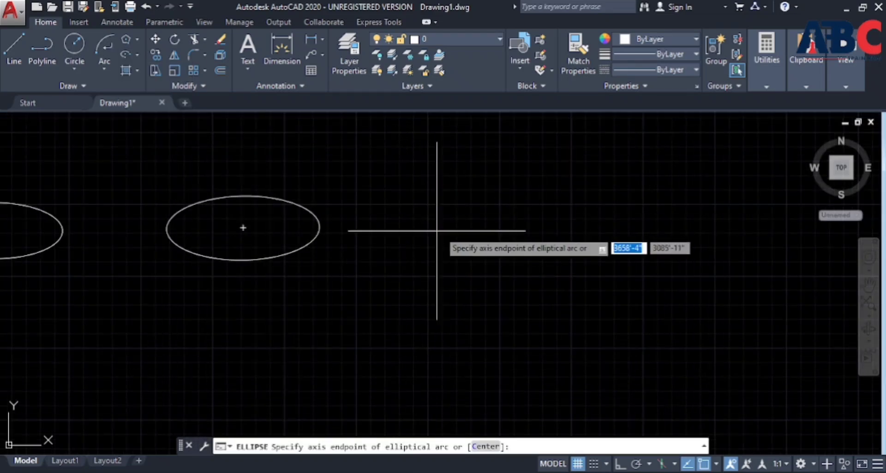
{"action": "left_click", "coordinate": [464, 226]}
{"action": "left_click", "coordinate": [587, 226]}
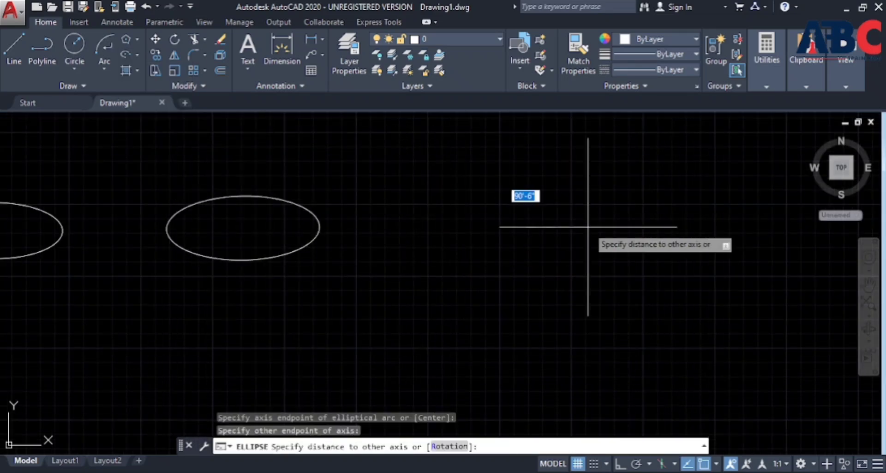
{"action": "left_click", "coordinate": [539, 124]}
{"action": "scroll", "coordinate": [473, 220], "scroll_direction": "down", "scroll_amount": 5}
{"action": "scroll", "coordinate": [411, 271], "scroll_direction": "up", "scroll_amount": 5}
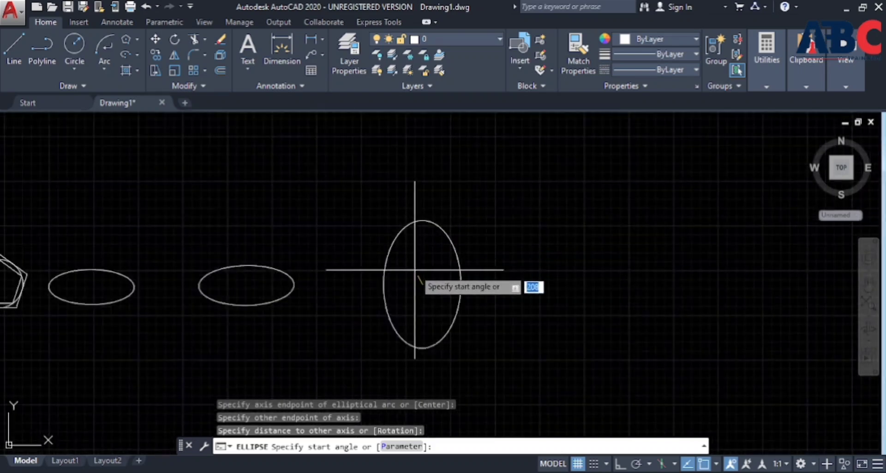
{"action": "left_click", "coordinate": [536, 124]}
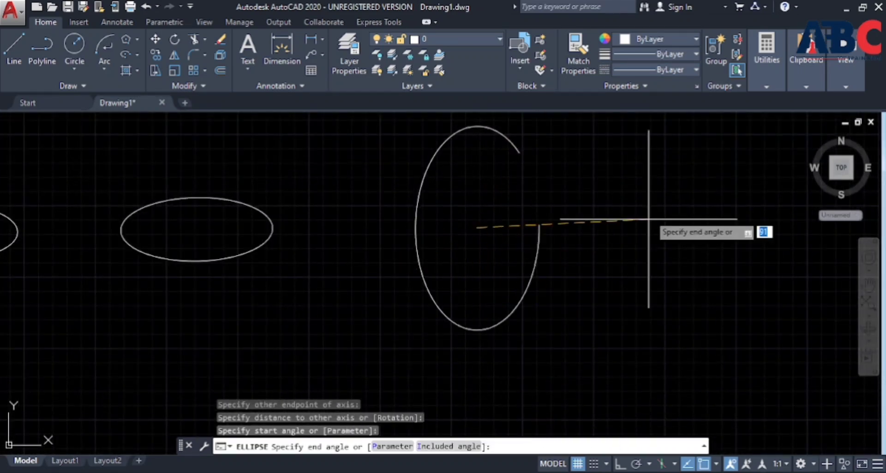
{"action": "left_click", "coordinate": [429, 235]}
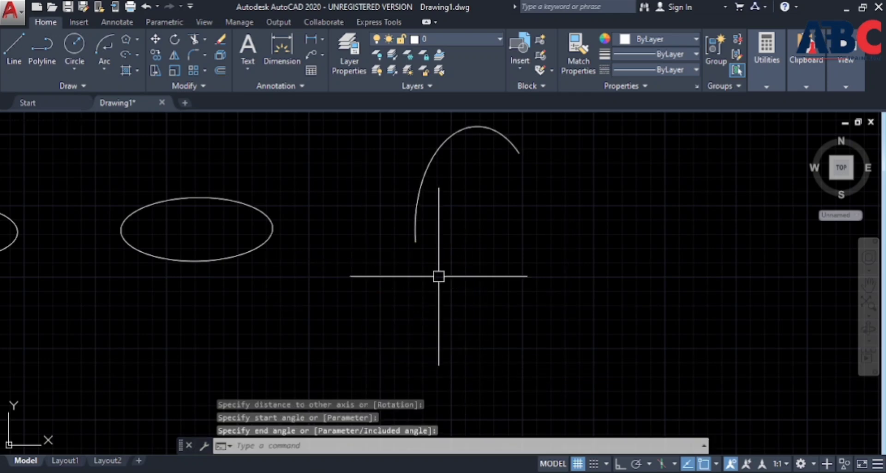
Draw a larger, upward-opening elliptical arc right of the first one, running from its left side around the bottom to its right side.
{"action": "scroll", "coordinate": [437, 275], "scroll_direction": "down", "scroll_amount": 3}
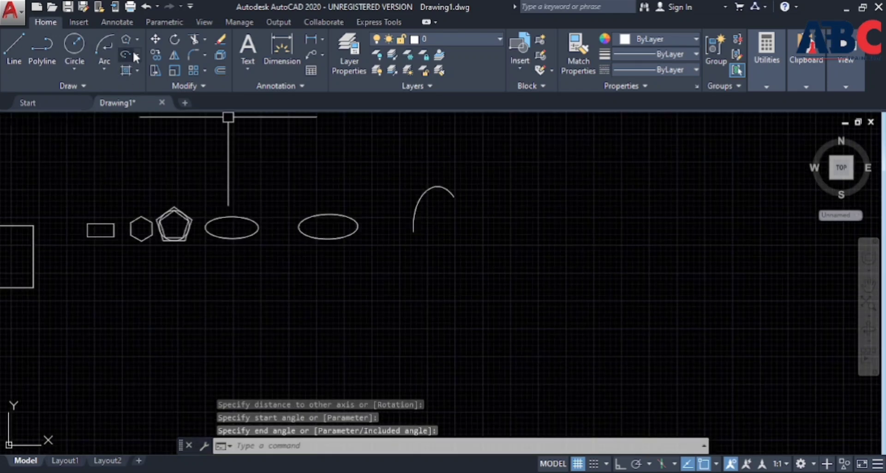
{"action": "left_click", "coordinate": [131, 53]}
{"action": "left_click", "coordinate": [137, 54]}
{"action": "left_click", "coordinate": [138, 124]}
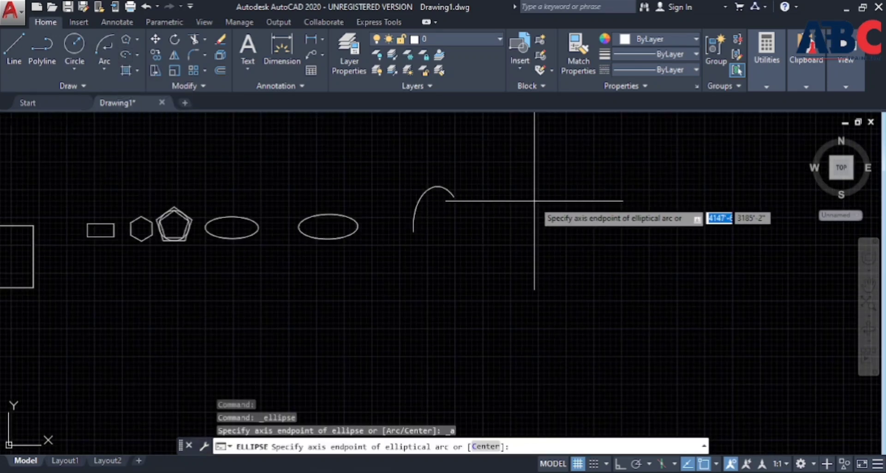
{"action": "left_click", "coordinate": [538, 224]}
{"action": "left_click", "coordinate": [631, 200]}
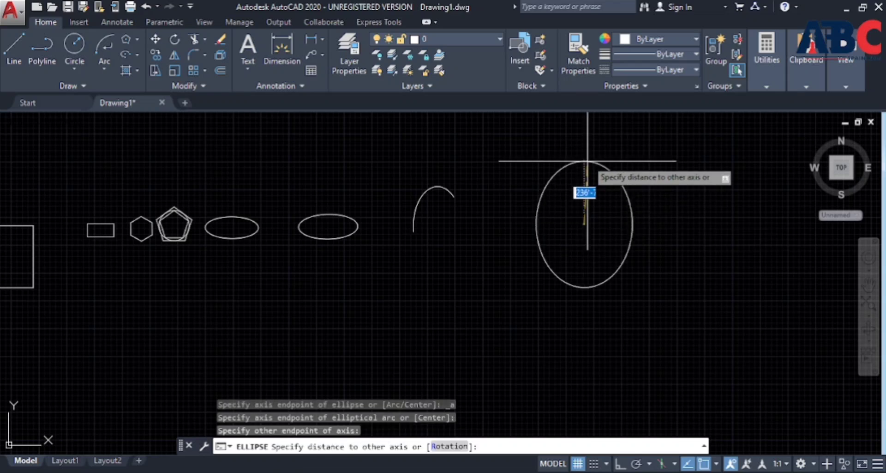
{"action": "left_click", "coordinate": [583, 164]}
{"action": "left_click", "coordinate": [520, 204]}
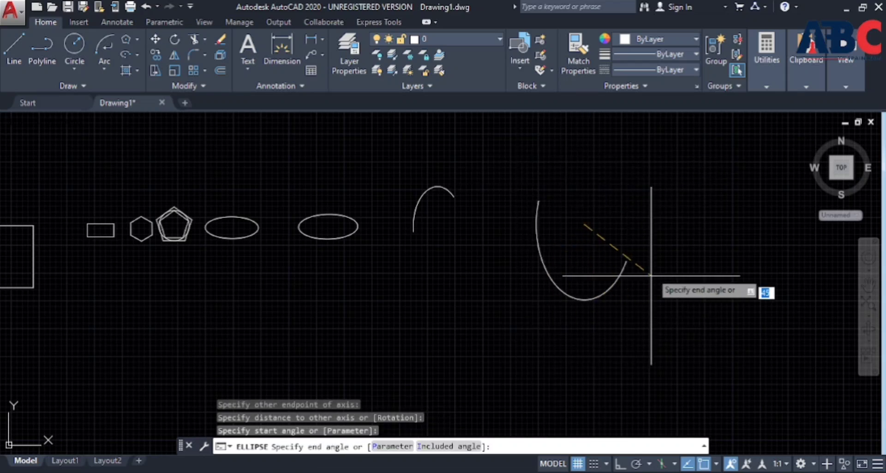
{"action": "left_click", "coordinate": [658, 233]}
Review the practice shapes across the drawing and the available circle, arc, polygon and ellipse construction methods.
{"action": "scroll", "coordinate": [564, 257], "scroll_direction": "down", "scroll_amount": 5}
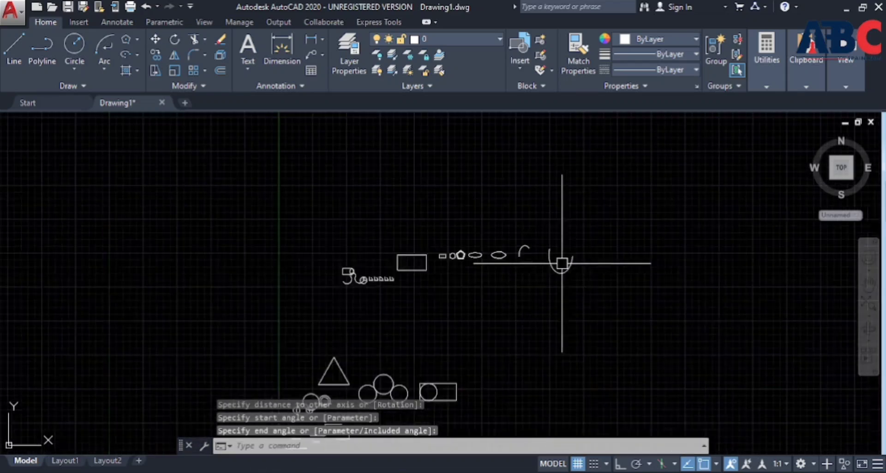
{"action": "scroll", "coordinate": [489, 259], "scroll_direction": "up", "scroll_amount": 3}
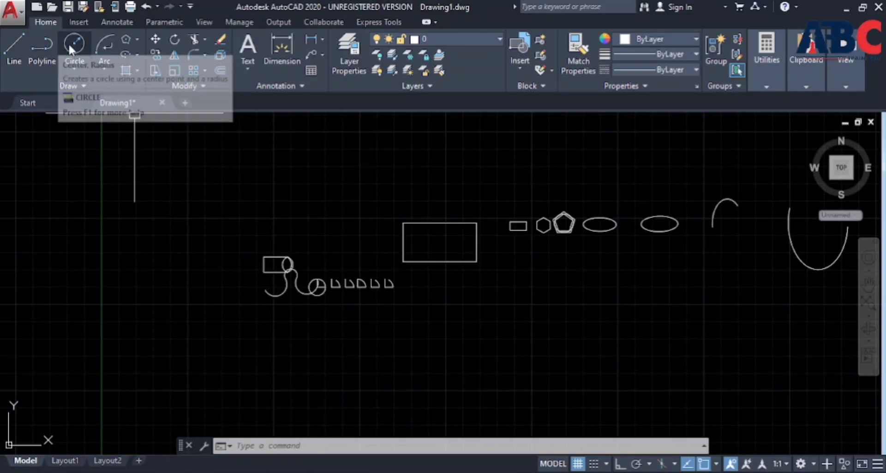
{"action": "left_click", "coordinate": [74, 71]}
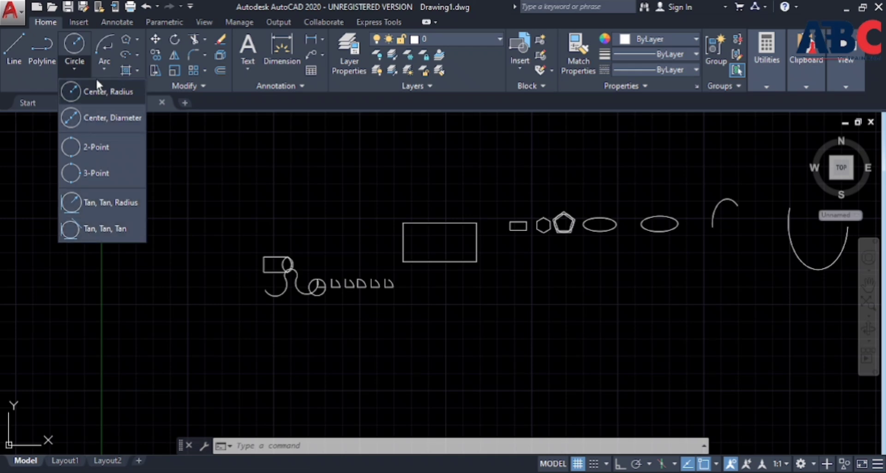
{"action": "left_click", "coordinate": [104, 65]}
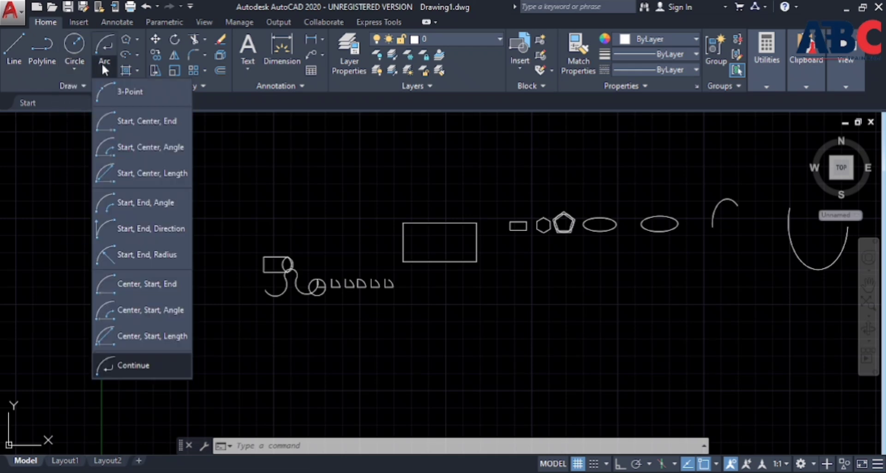
{"action": "left_click", "coordinate": [137, 38]}
{"action": "left_click", "coordinate": [137, 55]}
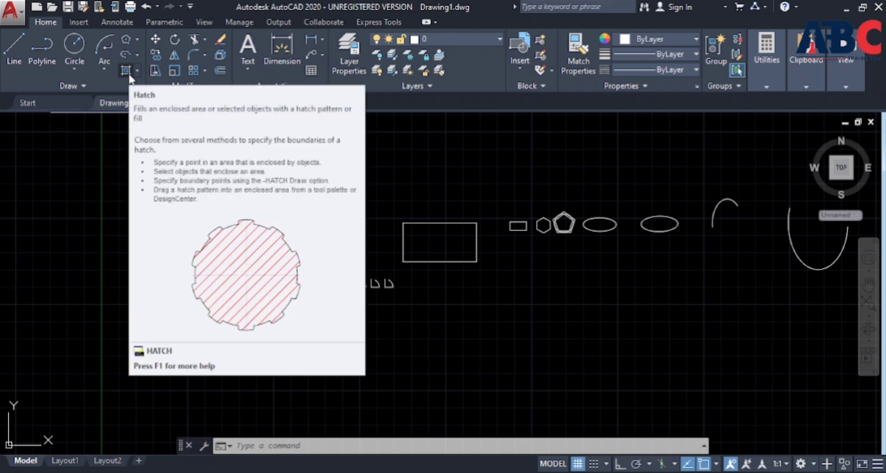
{"action": "scroll", "coordinate": [277, 213], "scroll_direction": "down", "scroll_amount": 5}
{"action": "scroll", "coordinate": [293, 287], "scroll_direction": "up", "scroll_amount": 6}
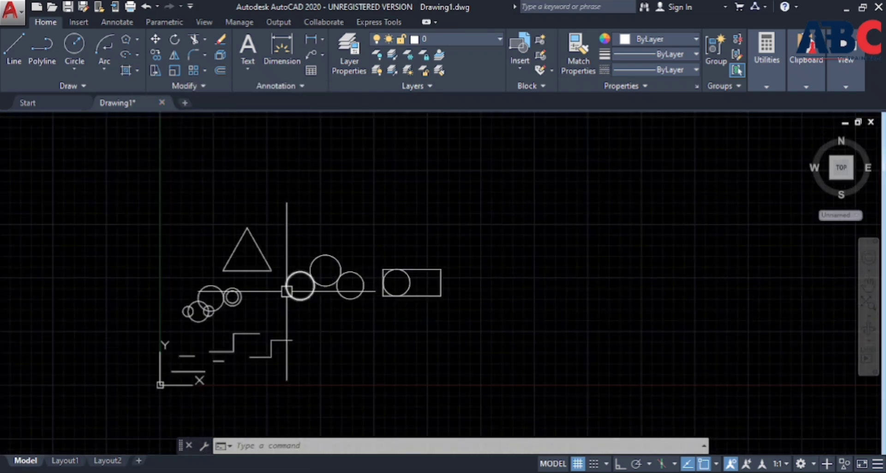